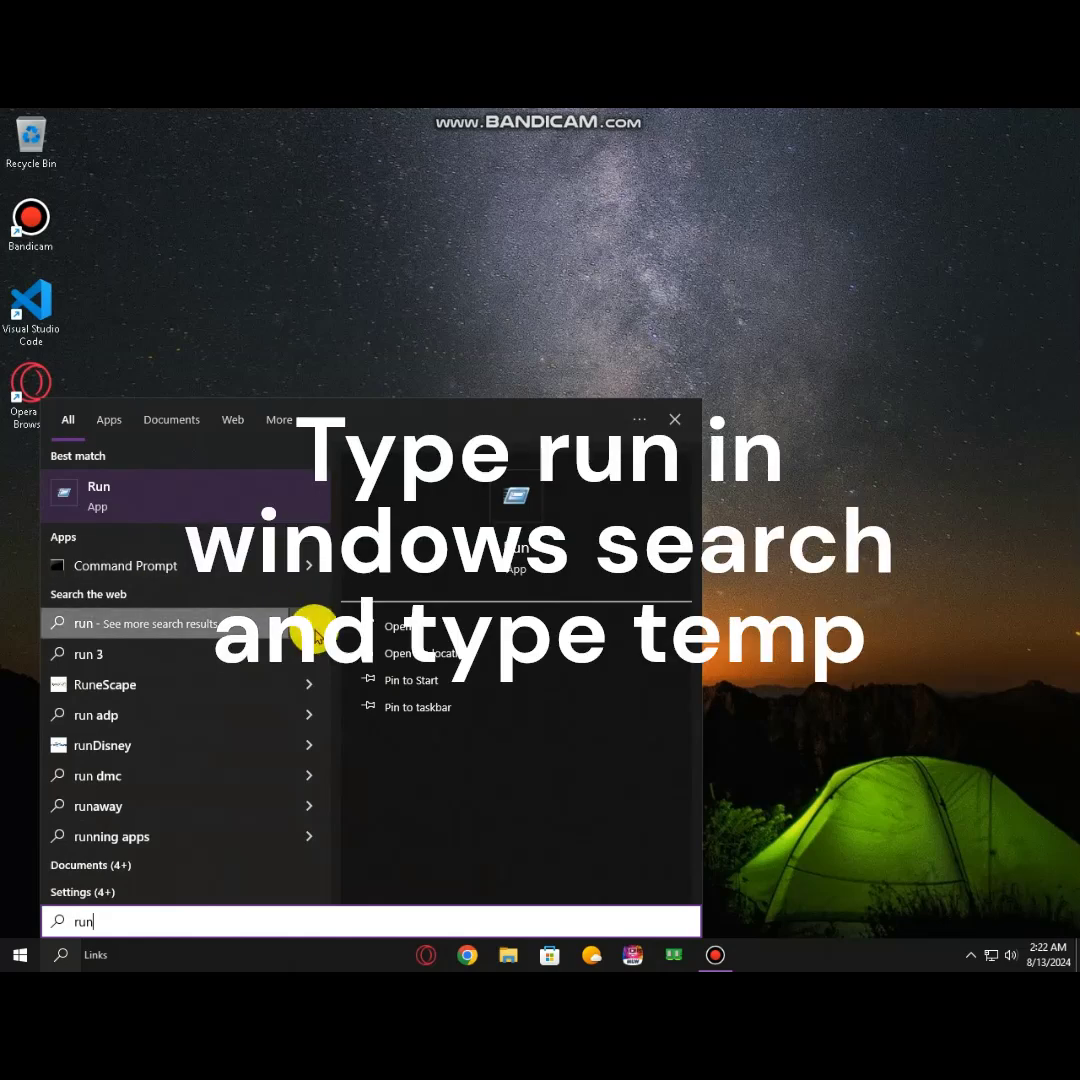
Step: Open the Windows Temp folder by running temp from the Run dialog
{"action": "left_click", "coordinate": [398, 627]}
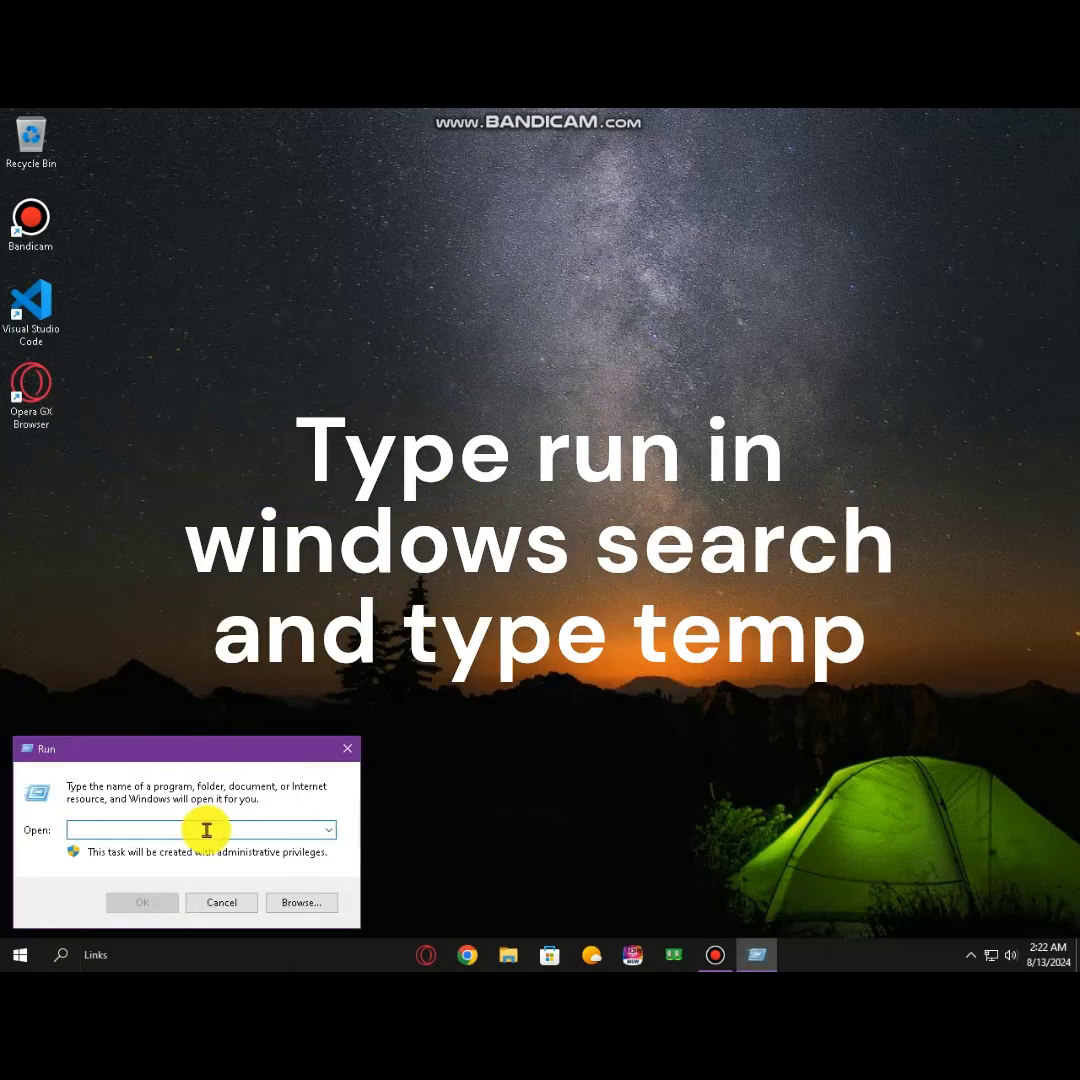
{"action": "type", "text": "temp"}
{"action": "key", "text": "Return"}
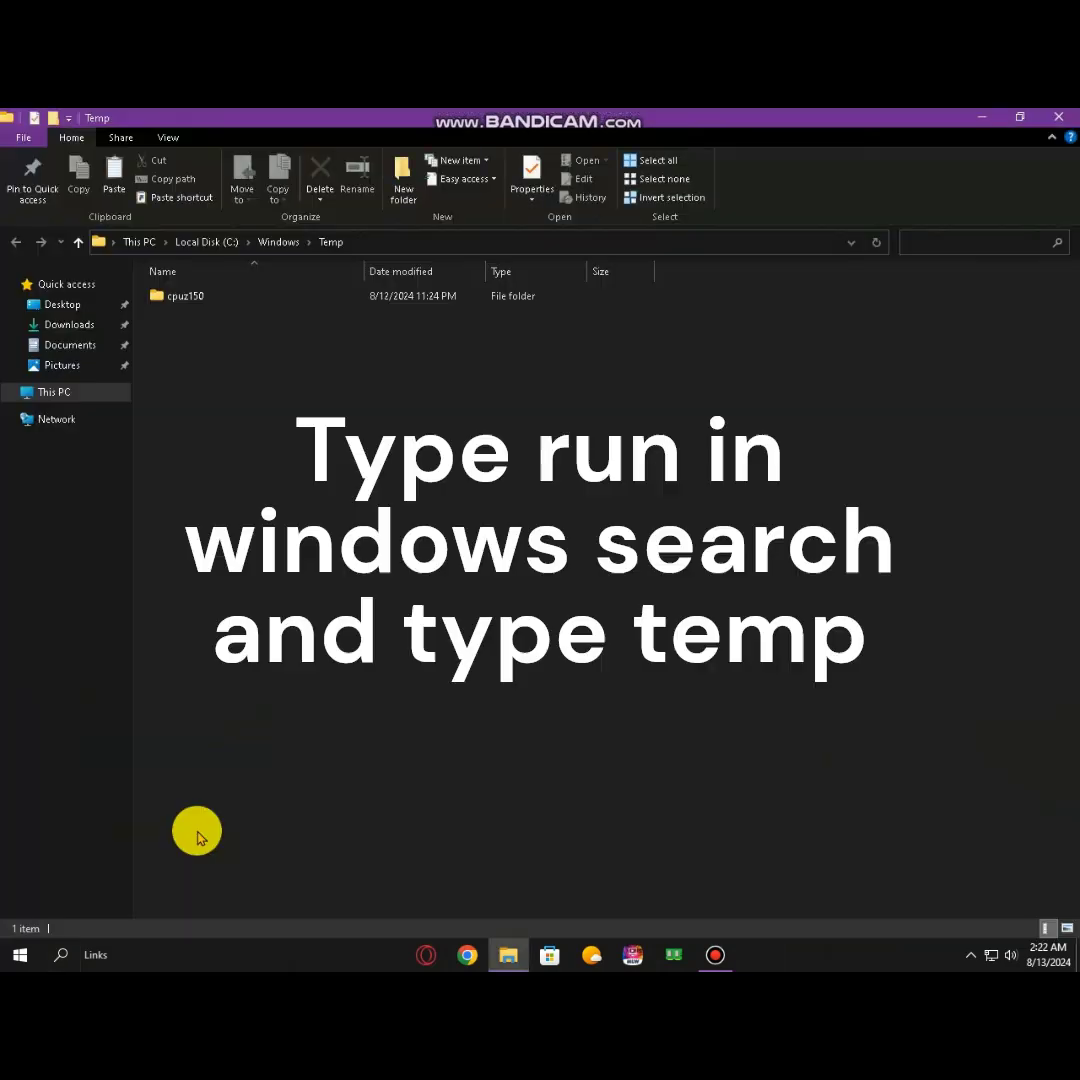
Step: Try to delete everything in the Windows Temp folder, cancel for the in-use item, and close the folder
{"action": "key", "text": "ctrl+a"}
{"action": "key", "text": "Delete"}
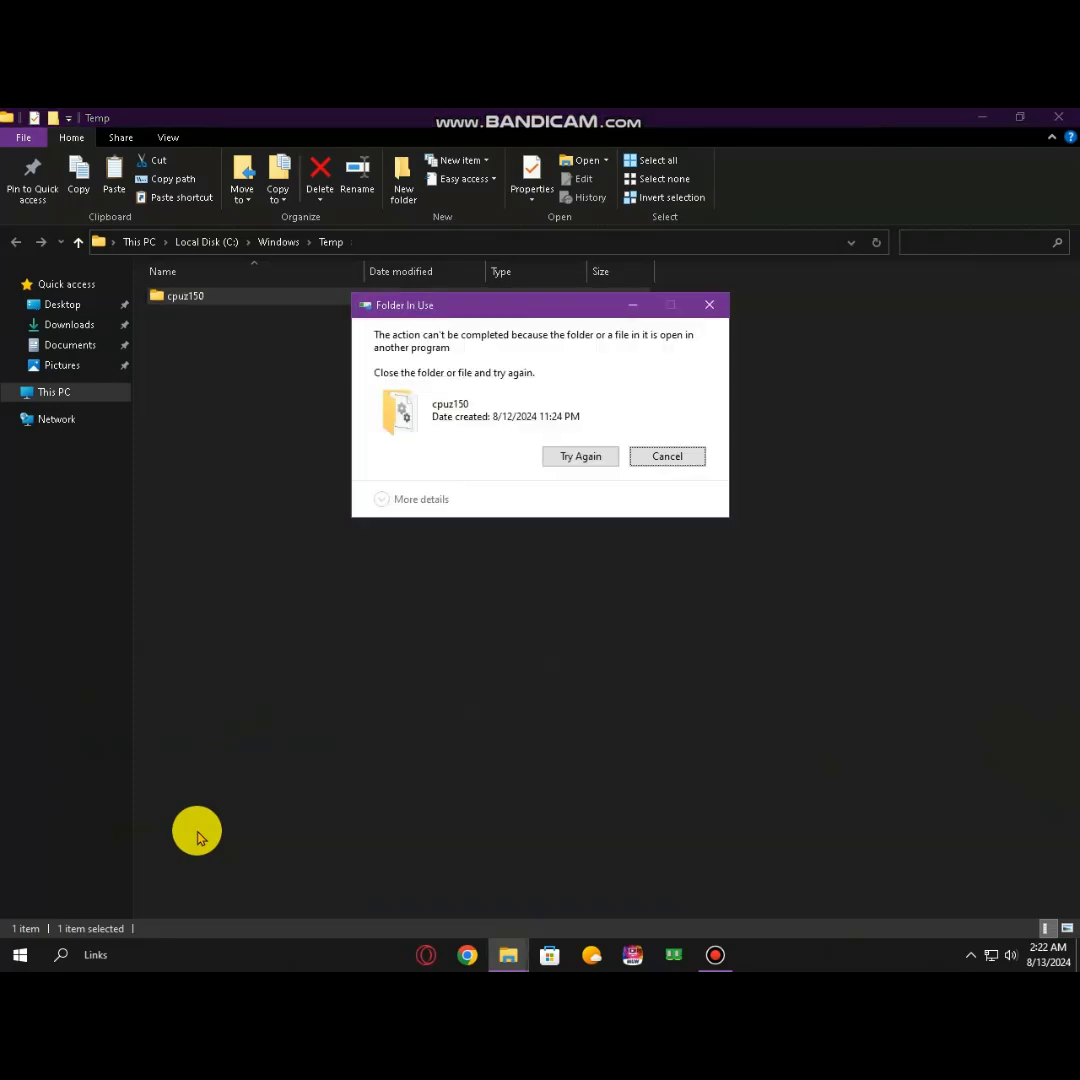
{"action": "left_click", "coordinate": [699, 455]}
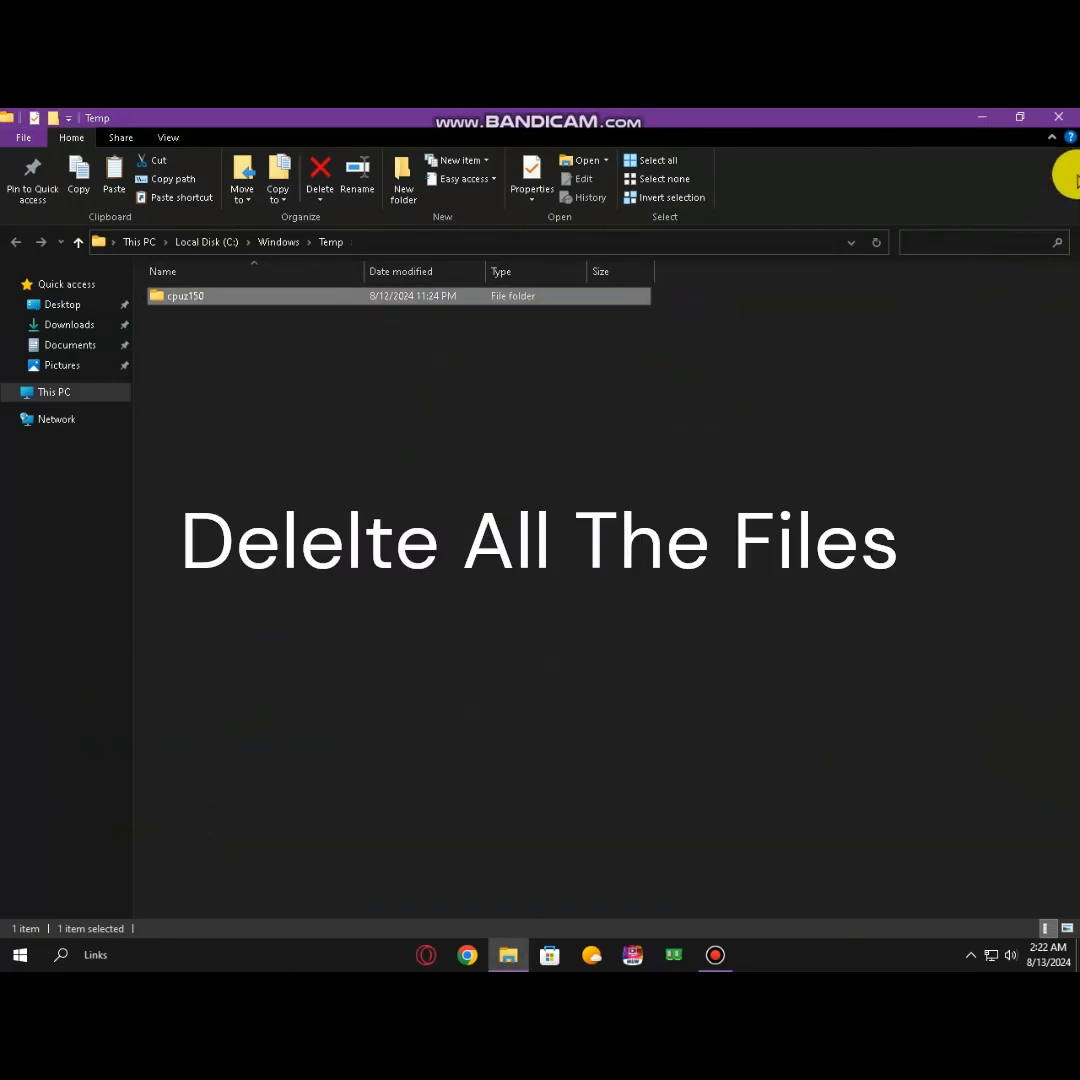
{"action": "left_click", "coordinate": [1063, 124]}
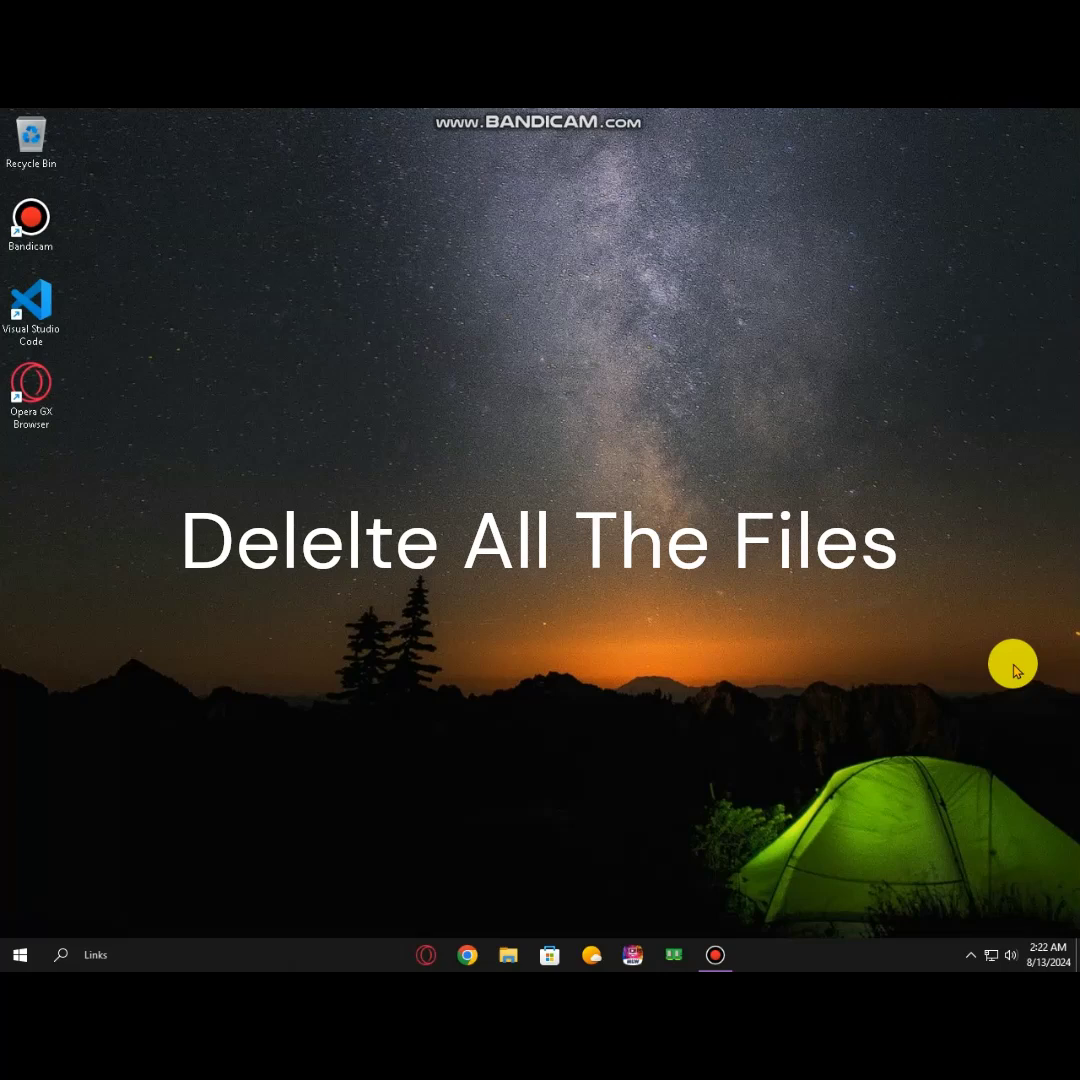
Step: Open the user account's temporary files folder by running %temp% from the Run dialog
{"action": "key", "text": "ctrl+a"}
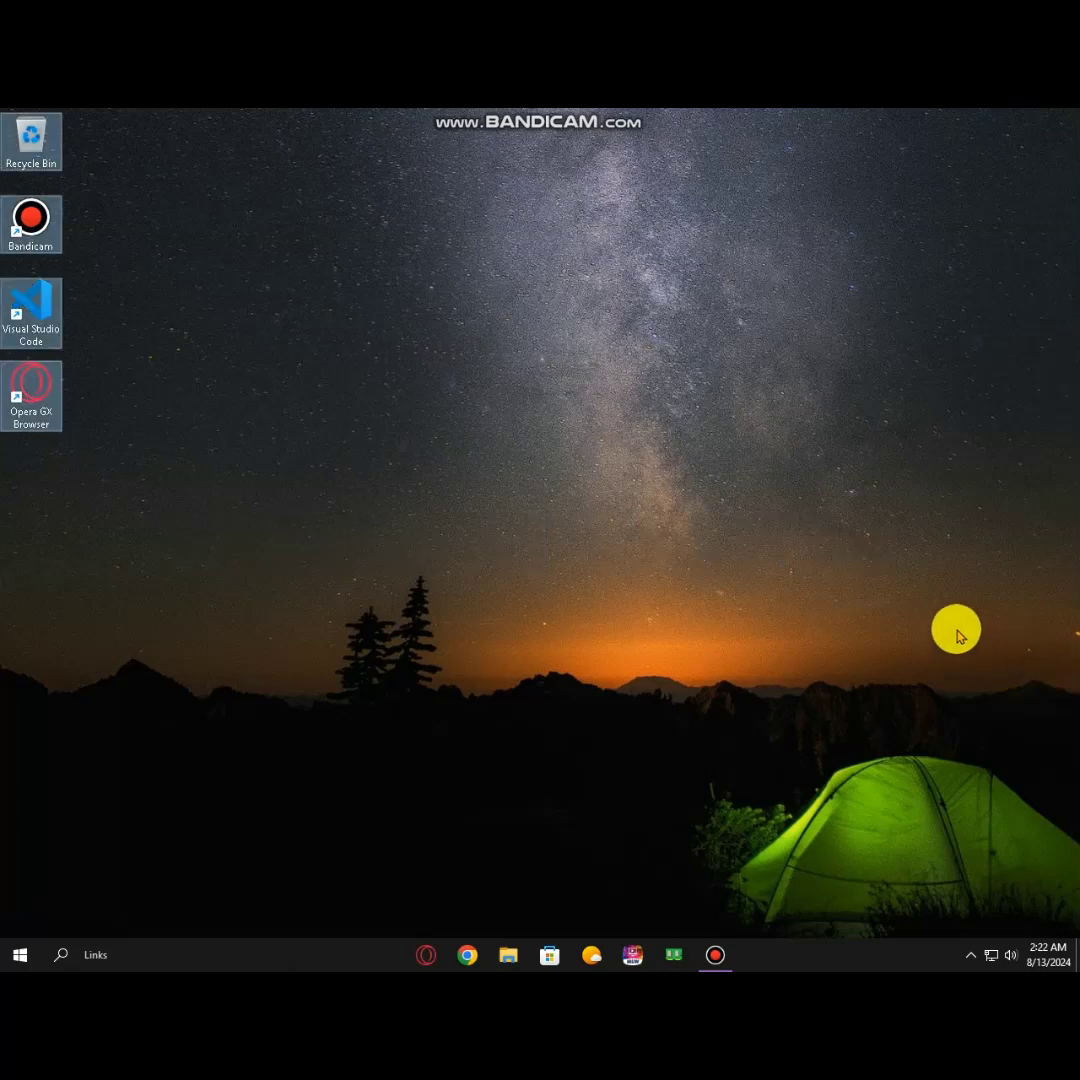
{"action": "left_click", "coordinate": [955, 632]}
{"action": "key", "text": "super+r"}
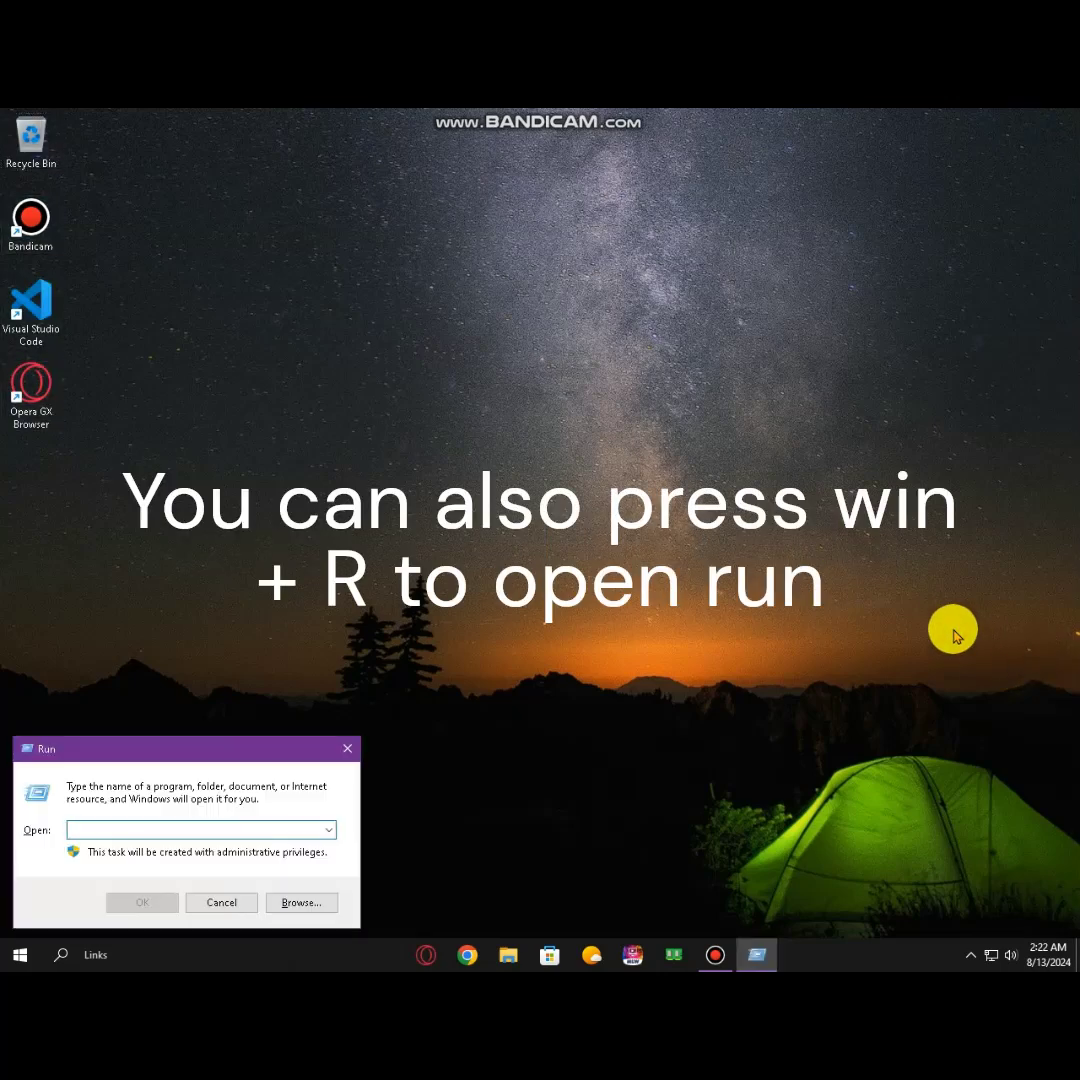
{"action": "type", "text": "%temp%"}
{"action": "key", "text": "Return"}
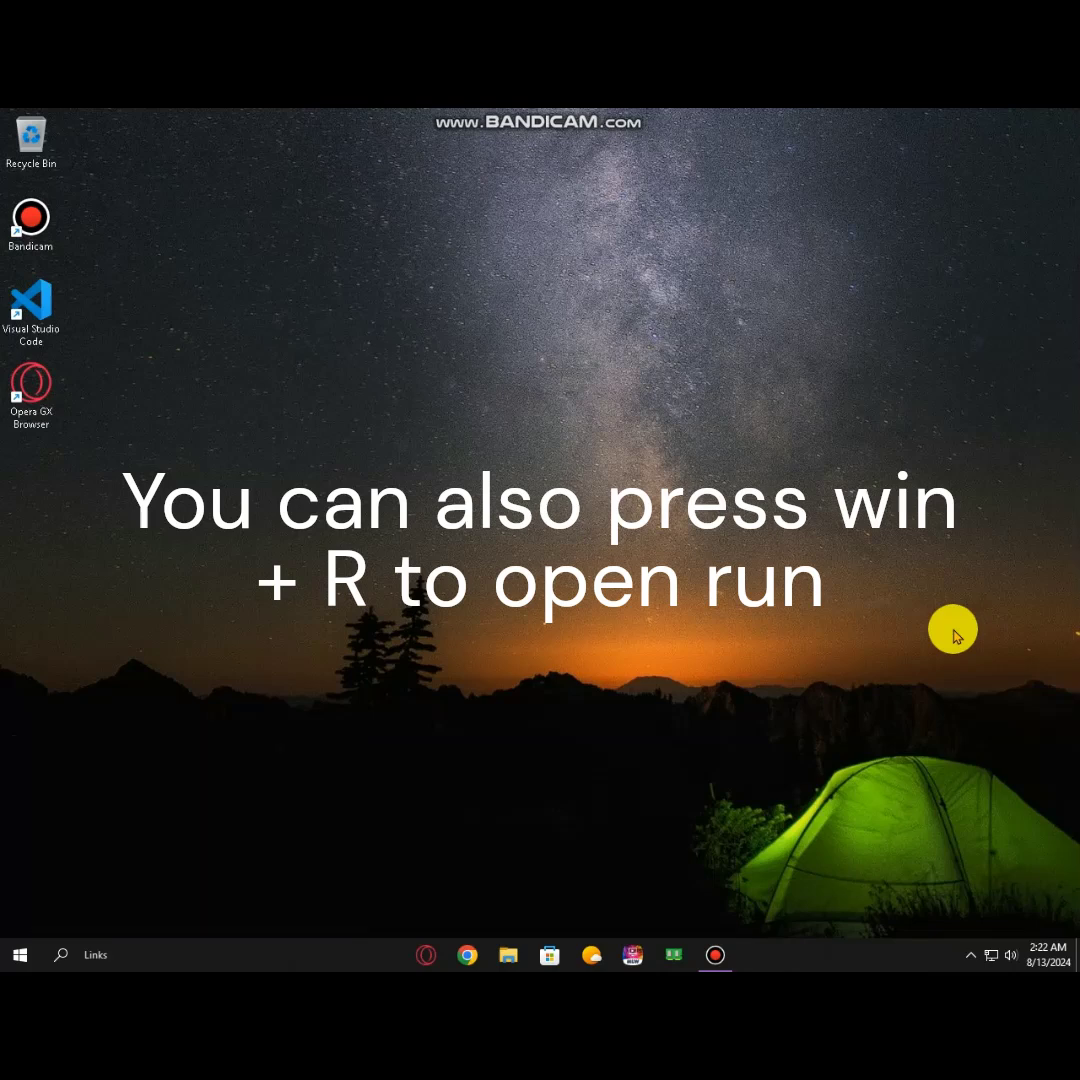
Step: Delete all the contents of the user's local Temp folder and close the folder
{"action": "key", "text": "ctrl+a"}
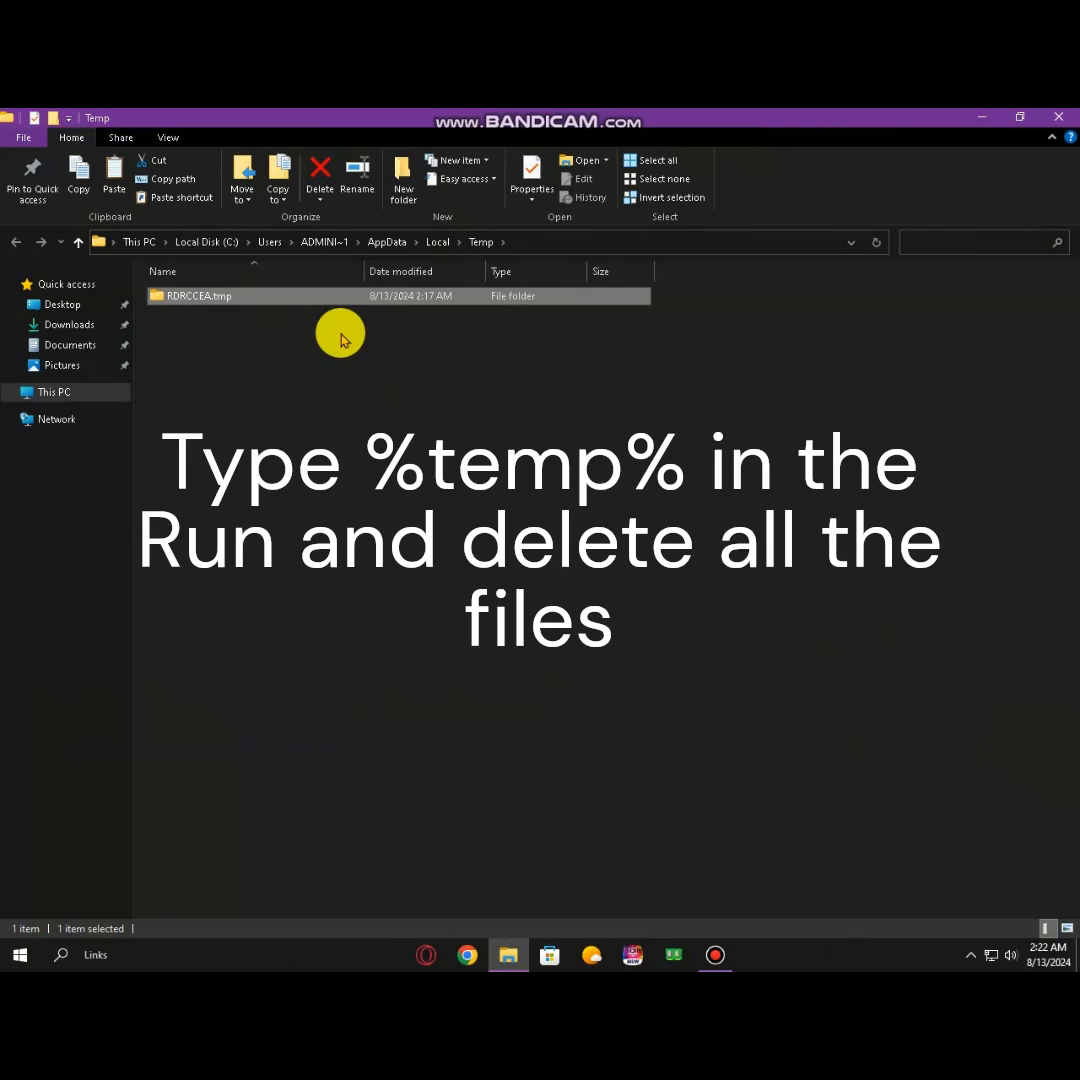
{"action": "key", "text": "Delete"}
{"action": "left_click", "coordinate": [1056, 118]}
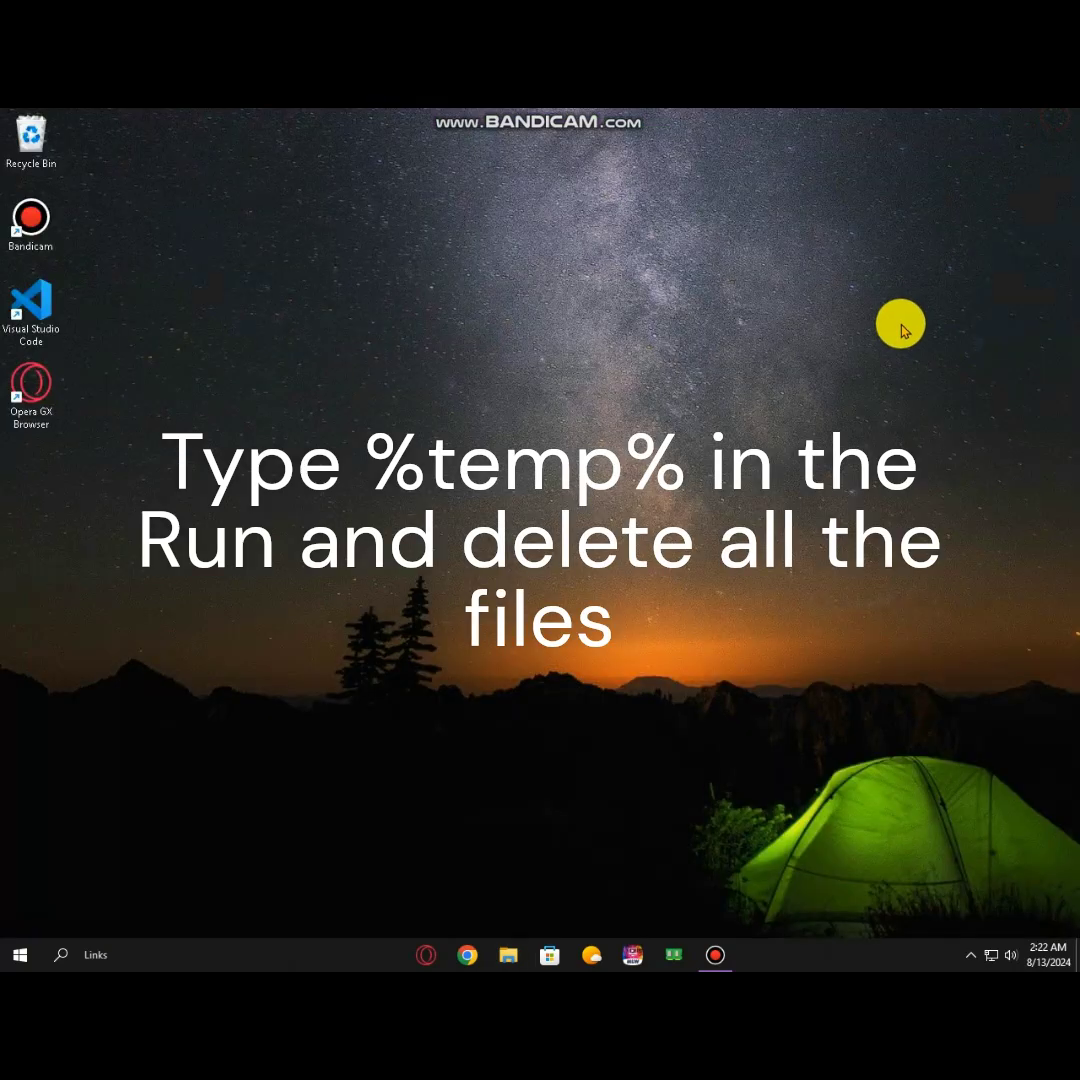
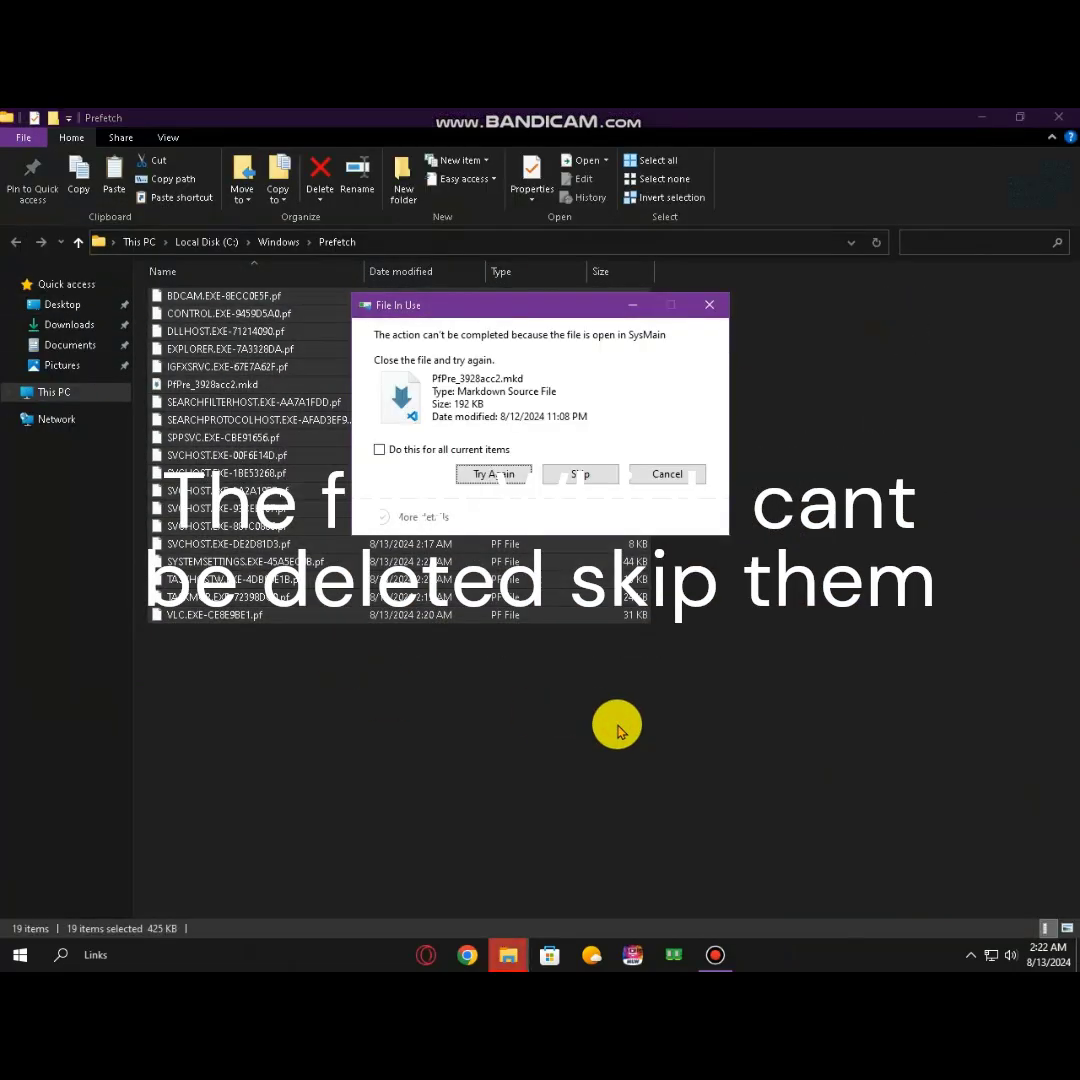
Step: Skip the in-use file in the Prefetch folder's deletion and close the folder
{"action": "left_click", "coordinate": [605, 476]}
{"action": "left_click", "coordinate": [1056, 118]}
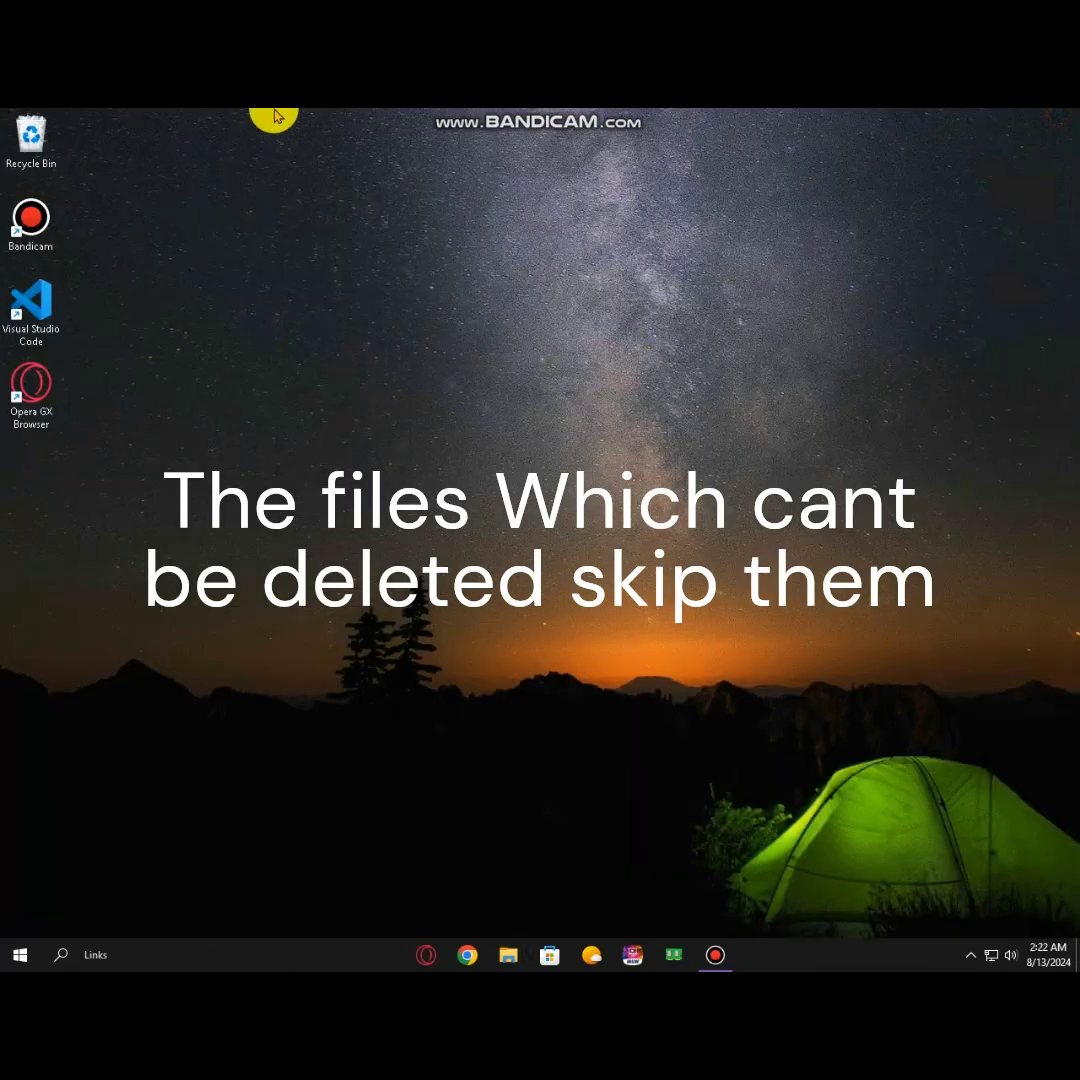
Step: Empty the Recycle Bin from the desktop and confirm the permanent deletion
{"action": "right_click", "coordinate": [47, 140]}
{"action": "left_click", "coordinate": [118, 165]}
{"action": "left_click", "coordinate": [610, 552]}
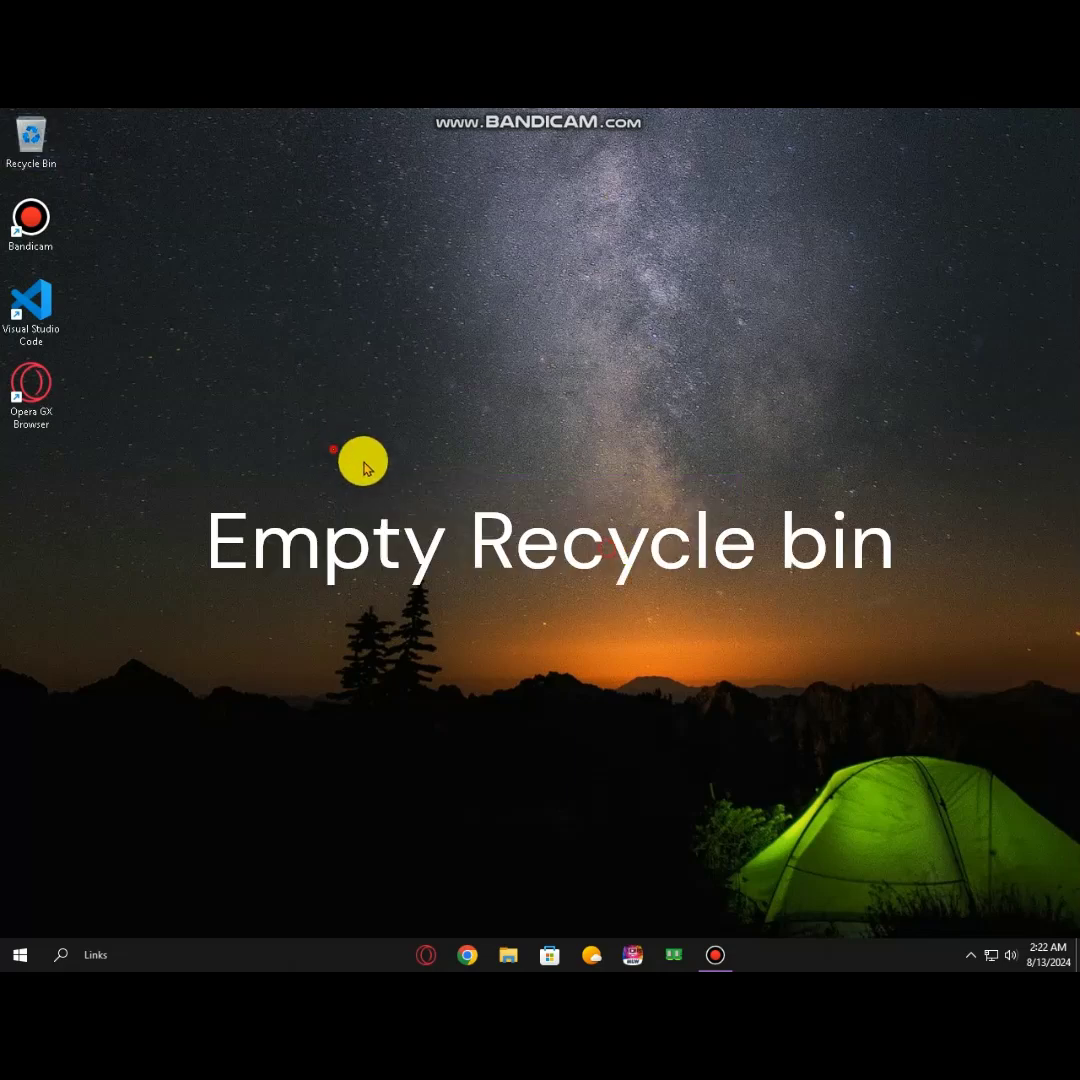
Step: Open Task Manager, disable the Internet Download Manager startup entry, and close Task Manager
{"action": "right_click", "coordinate": [760, 958]}
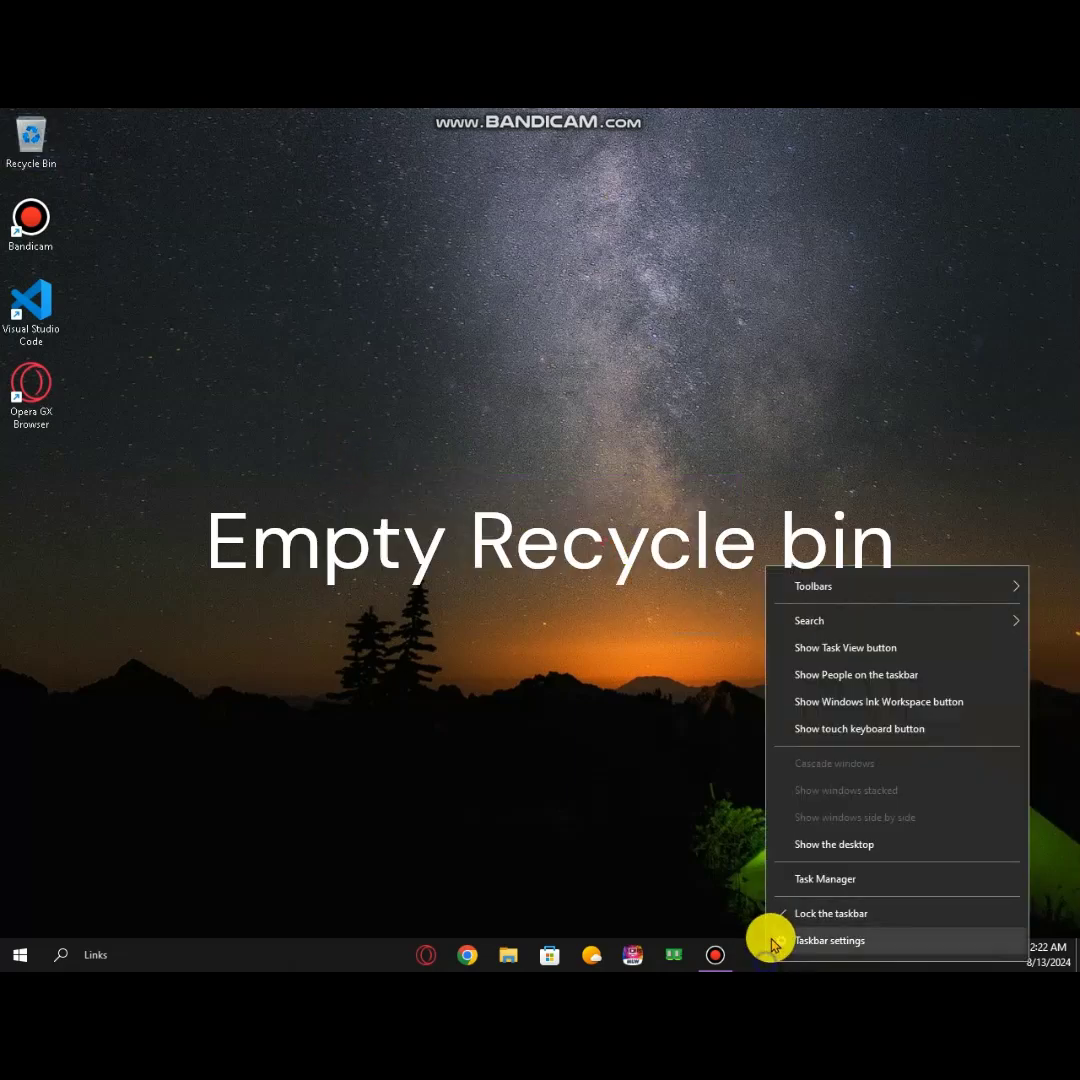
{"action": "left_click", "coordinate": [793, 880]}
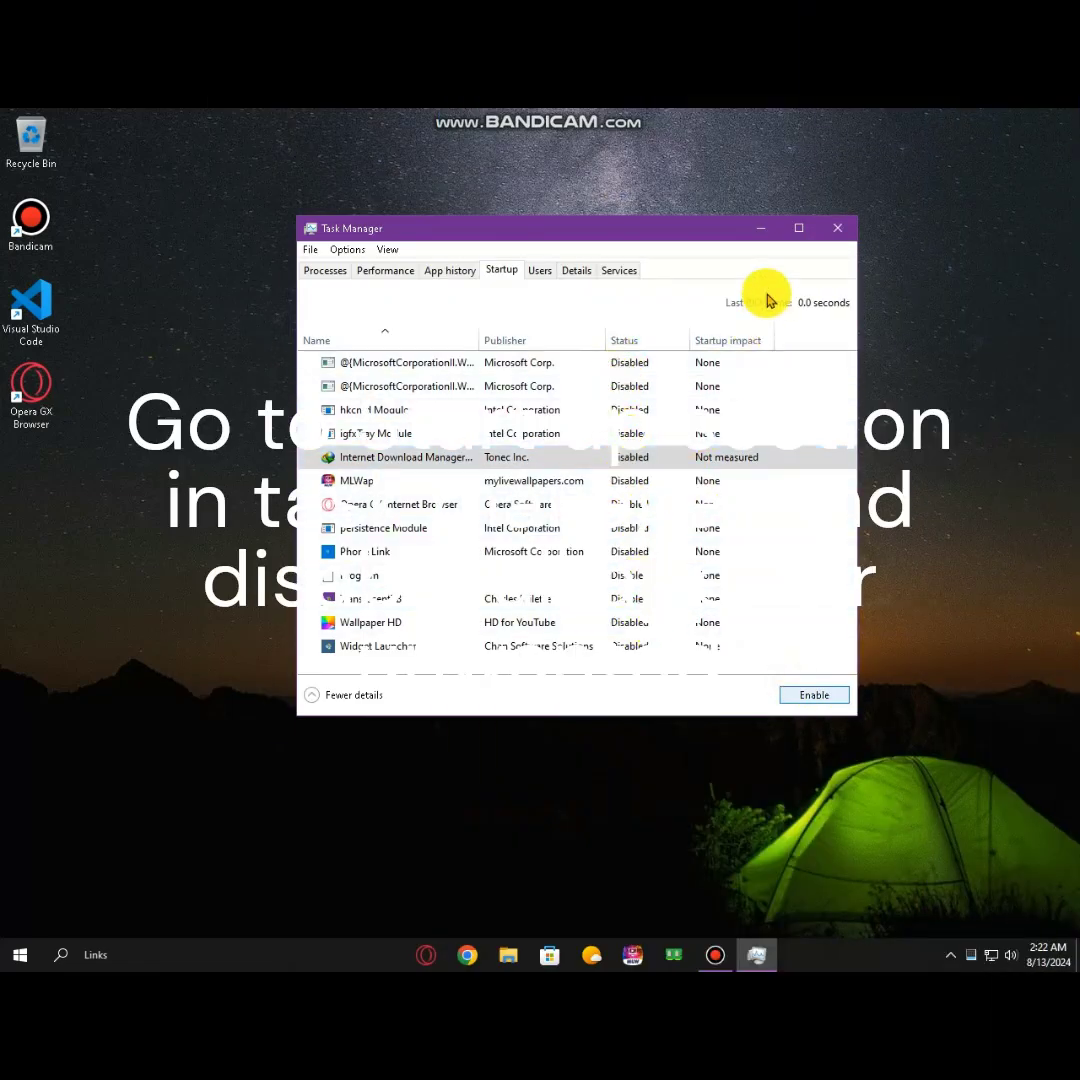
{"action": "left_click", "coordinate": [837, 229]}
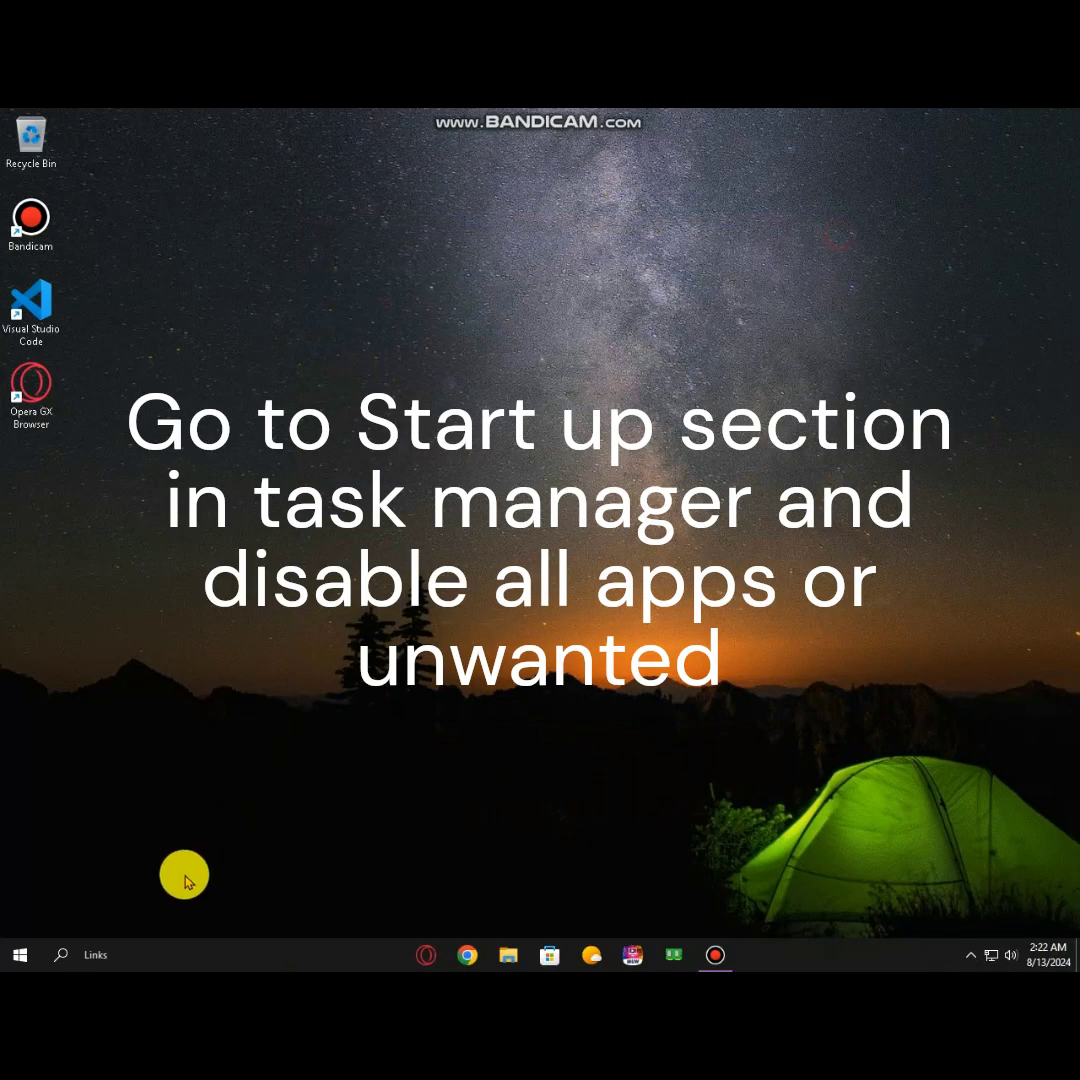
Step: Search Windows for game mode and open the Game Mode settings to check the Game Mode switch
{"action": "left_click", "coordinate": [58, 956]}
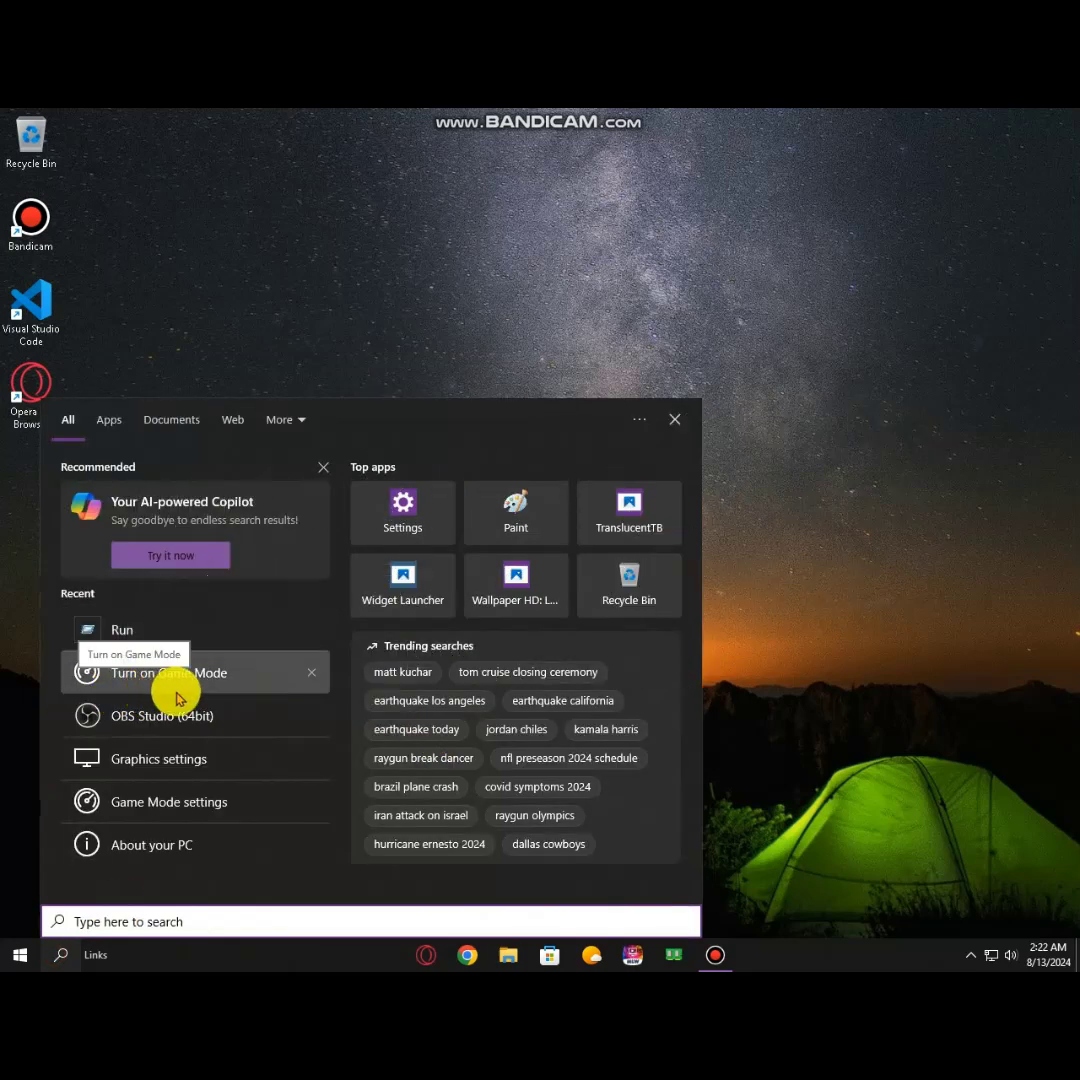
{"action": "type", "text": "game m"}
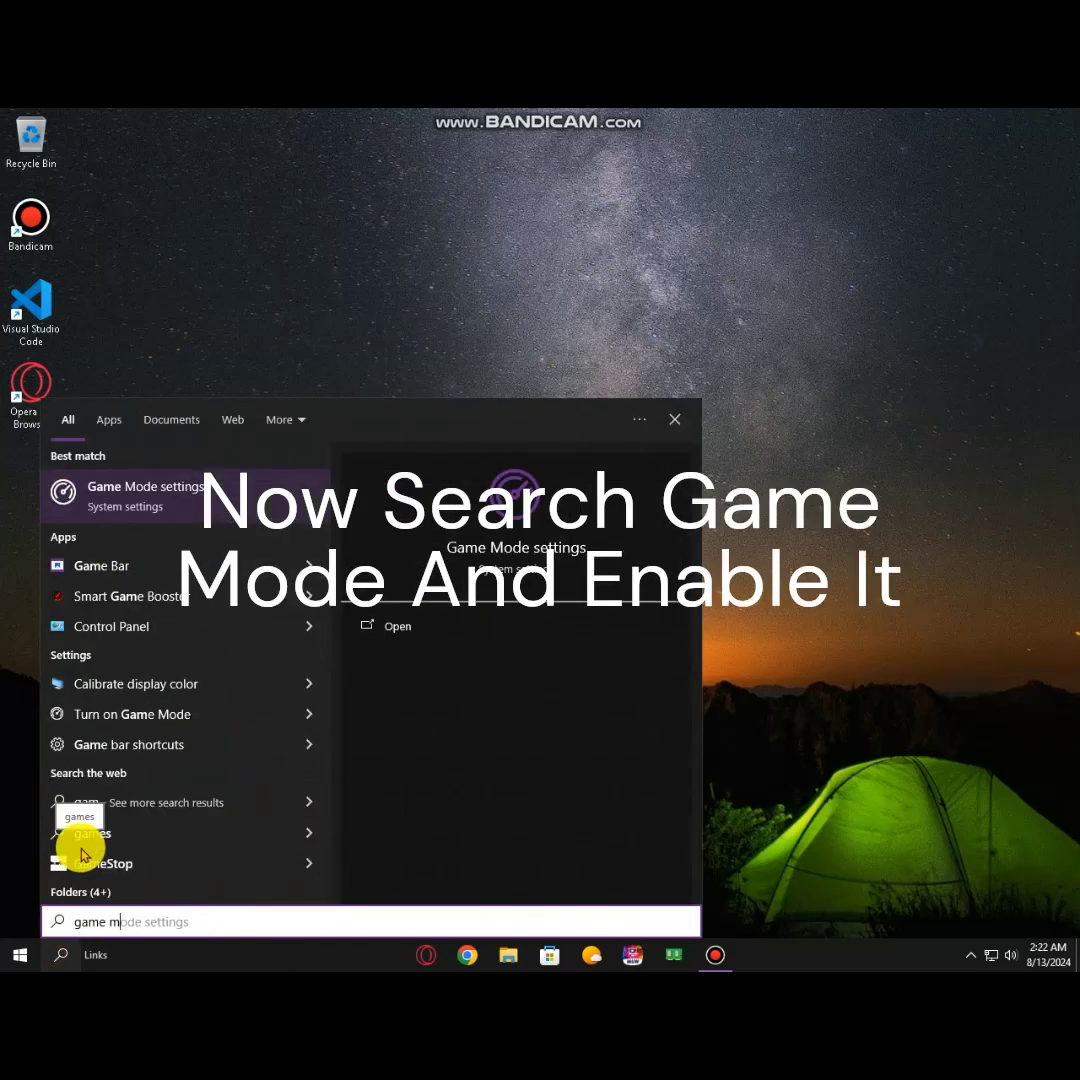
{"action": "type", "text": "ode"}
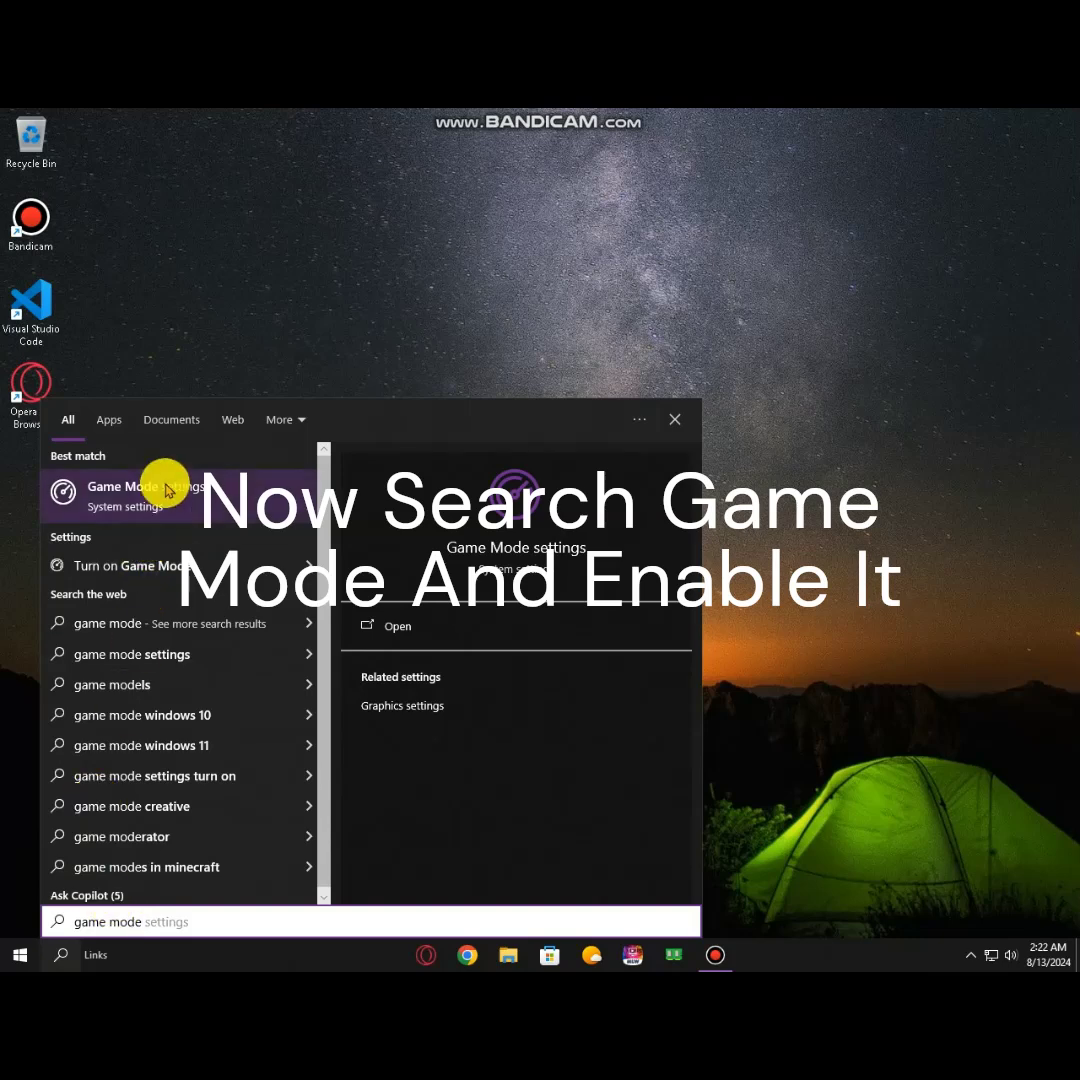
{"action": "left_click", "coordinate": [424, 620]}
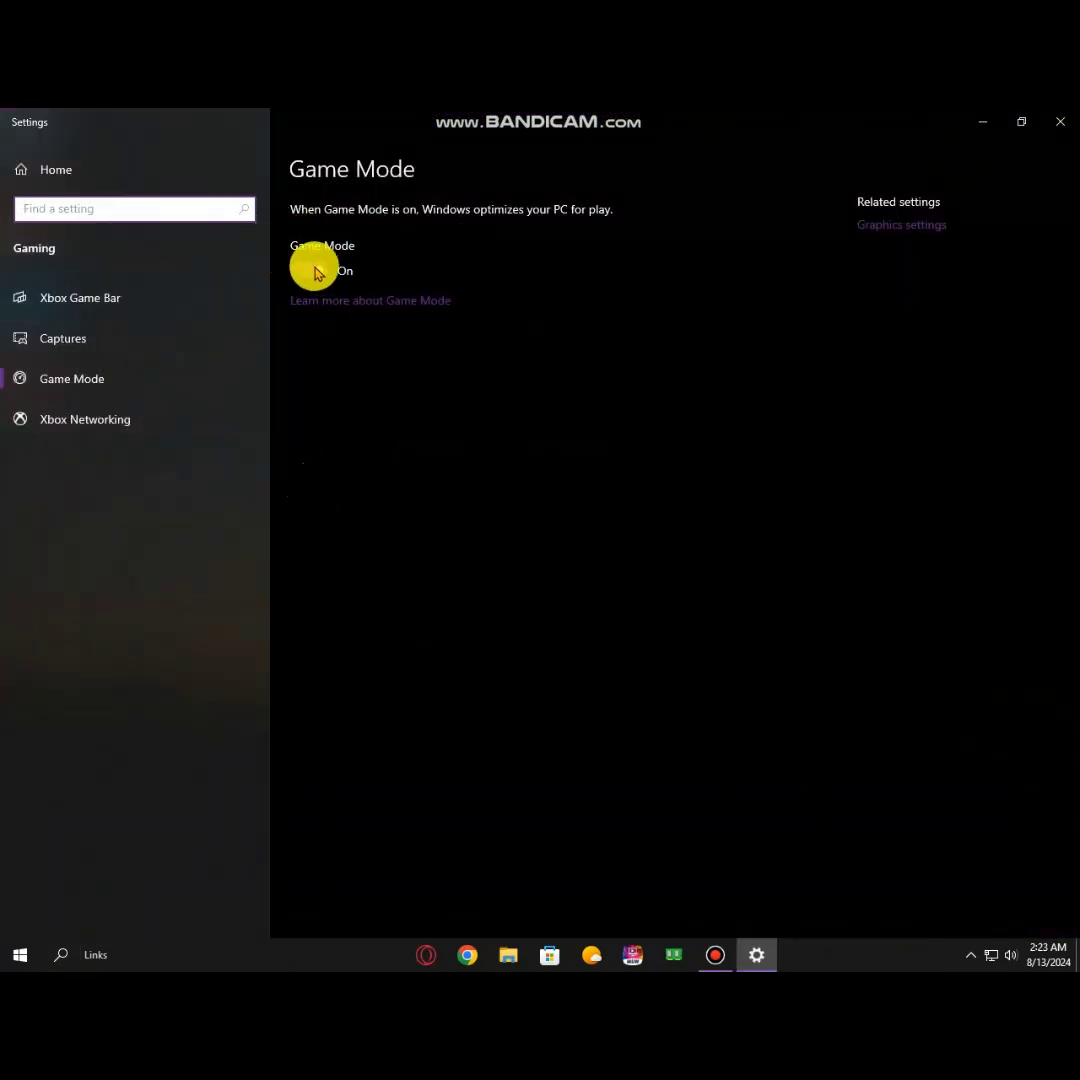
Step: Check the Xbox Game Bar and Captures settings, and close Settings
{"action": "left_click", "coordinate": [133, 297]}
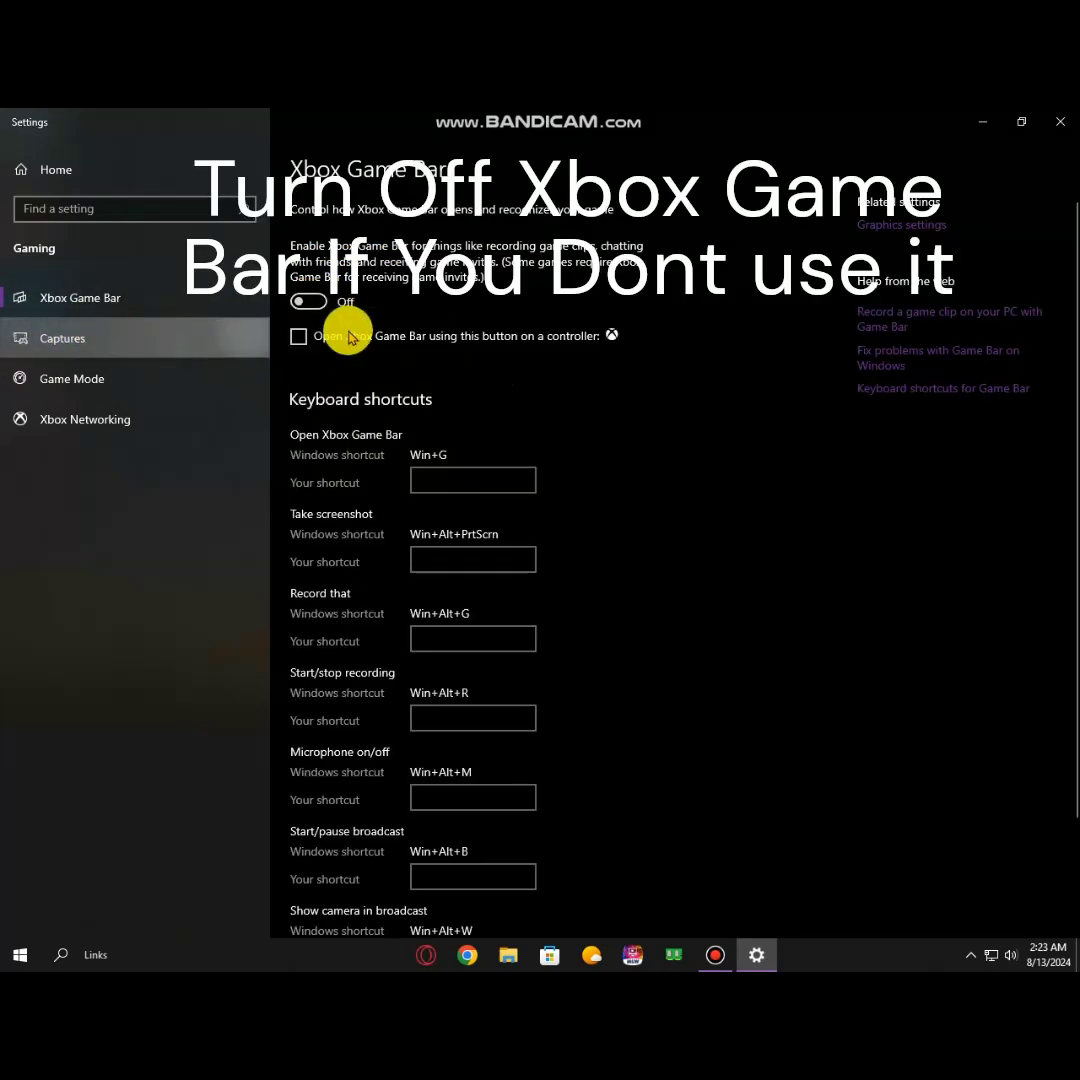
{"action": "left_click", "coordinate": [101, 334]}
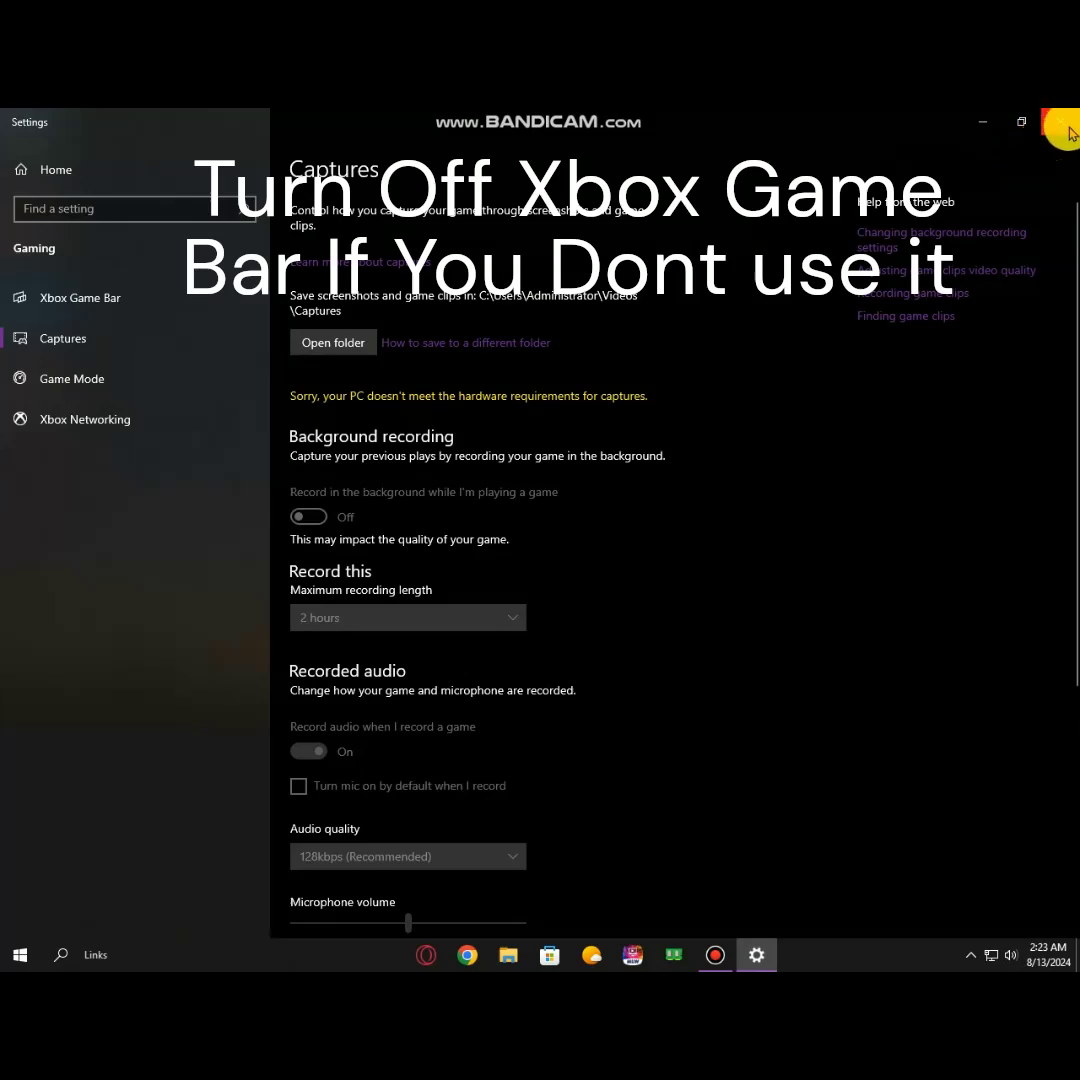
{"action": "left_click", "coordinate": [1066, 124]}
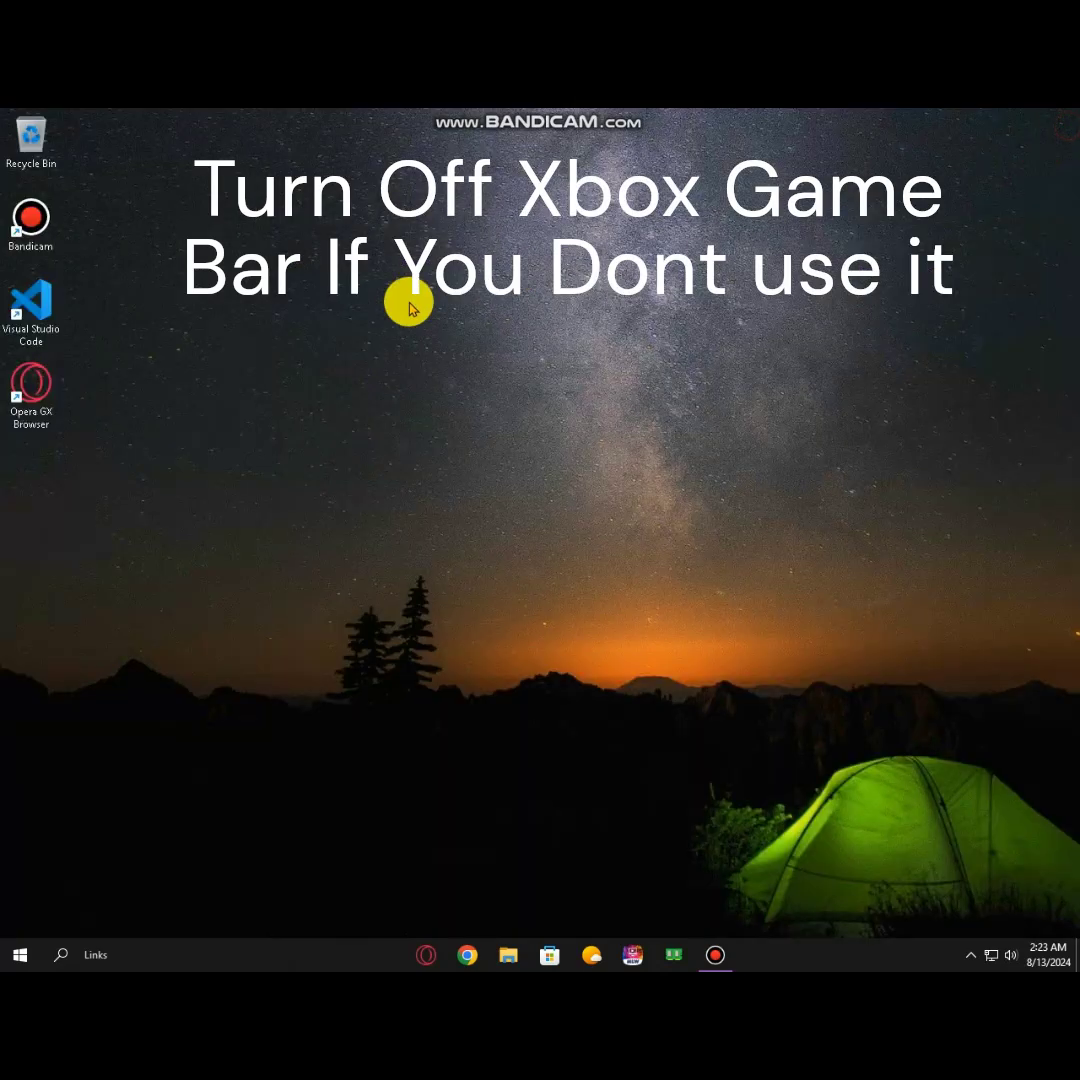
Step: Open the Recycle Bin window and go from there to This PC
{"action": "double_click", "coordinate": [40, 138]}
{"action": "left_click", "coordinate": [12, 394]}
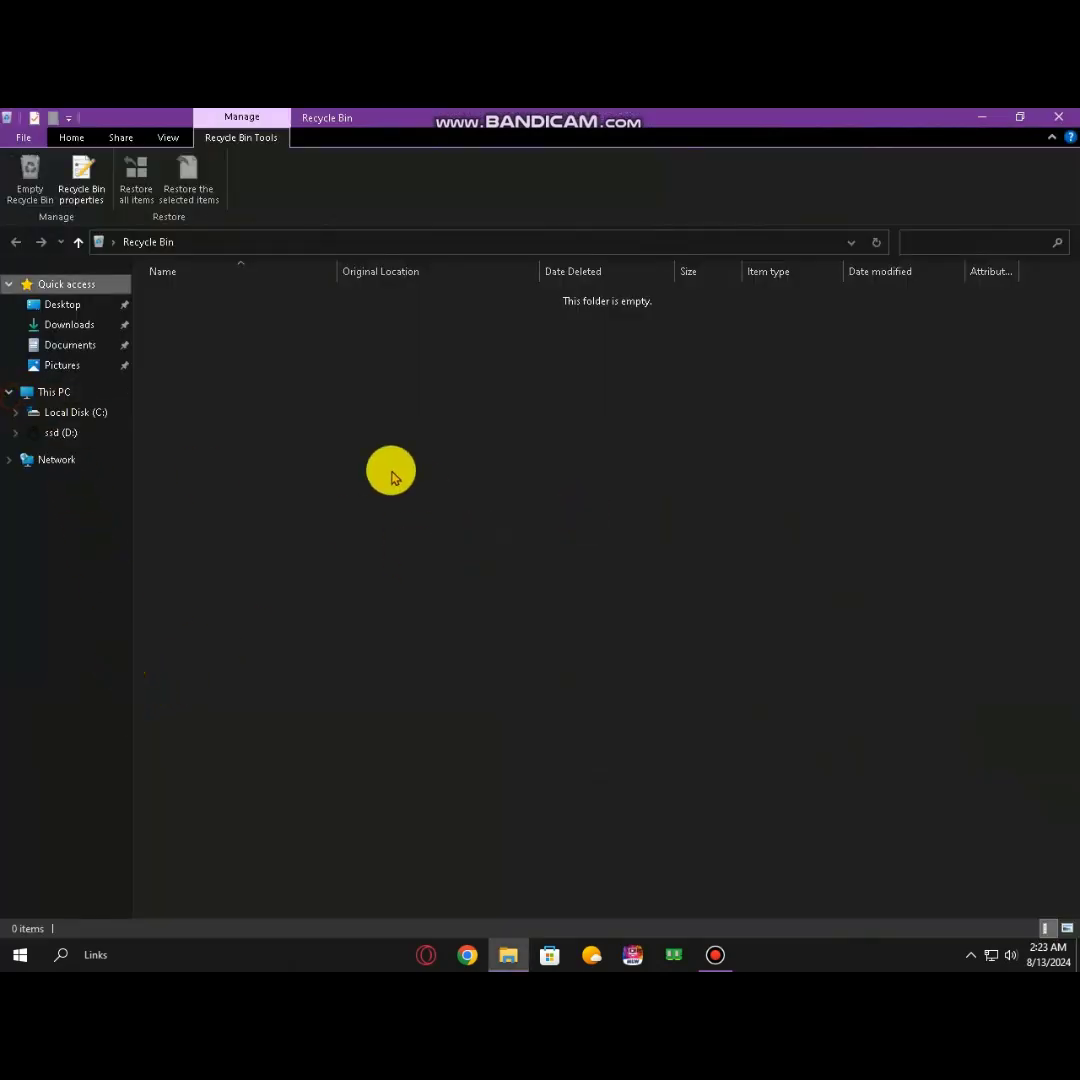
{"action": "left_click", "coordinate": [40, 394]}
{"action": "right_click", "coordinate": [410, 498]}
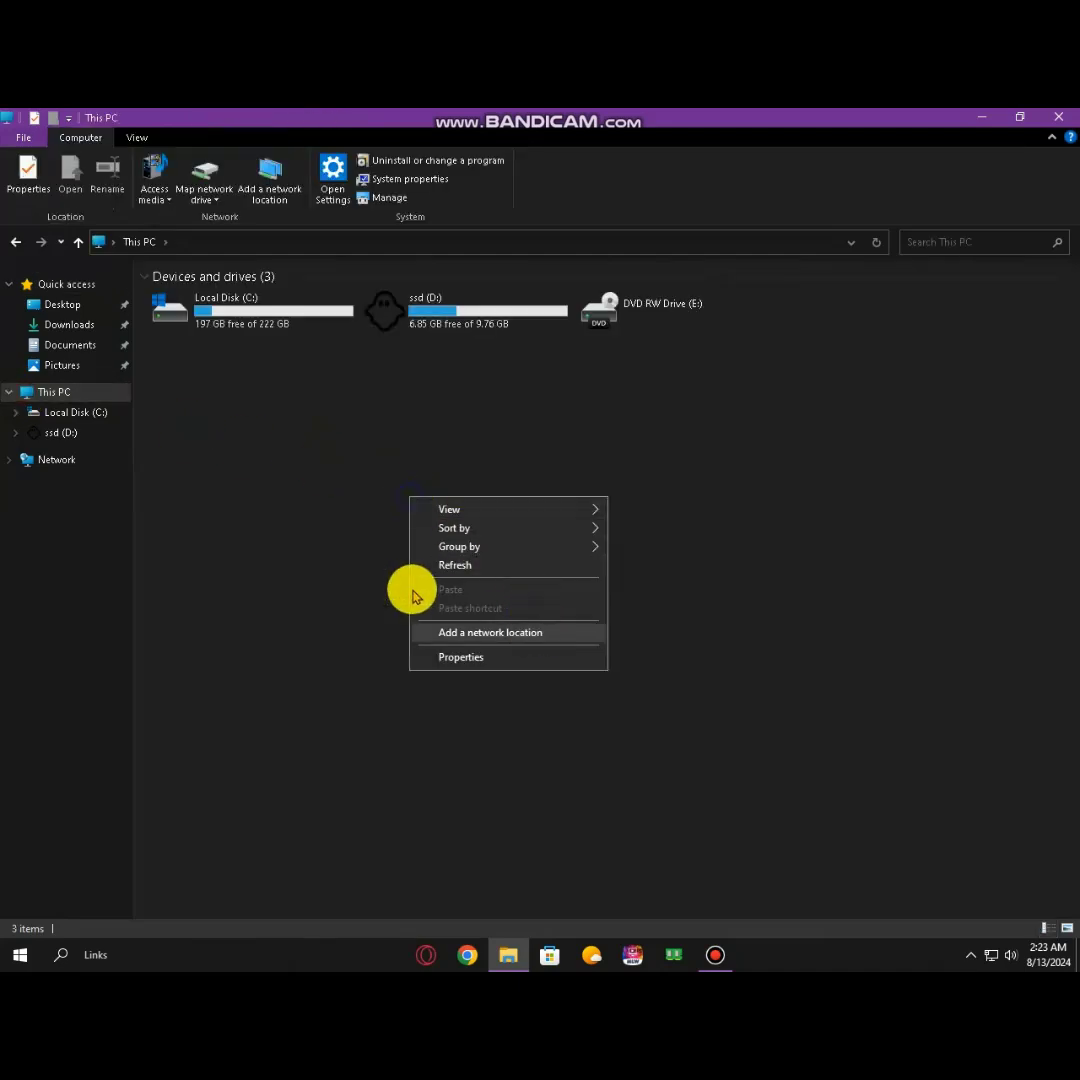
Step: Open the properties of Local Disk (C:) and start Disk Cleanup for the drive
{"action": "left_click", "coordinate": [229, 305]}
{"action": "right_click", "coordinate": [229, 305]}
{"action": "key", "text": "Escape"}
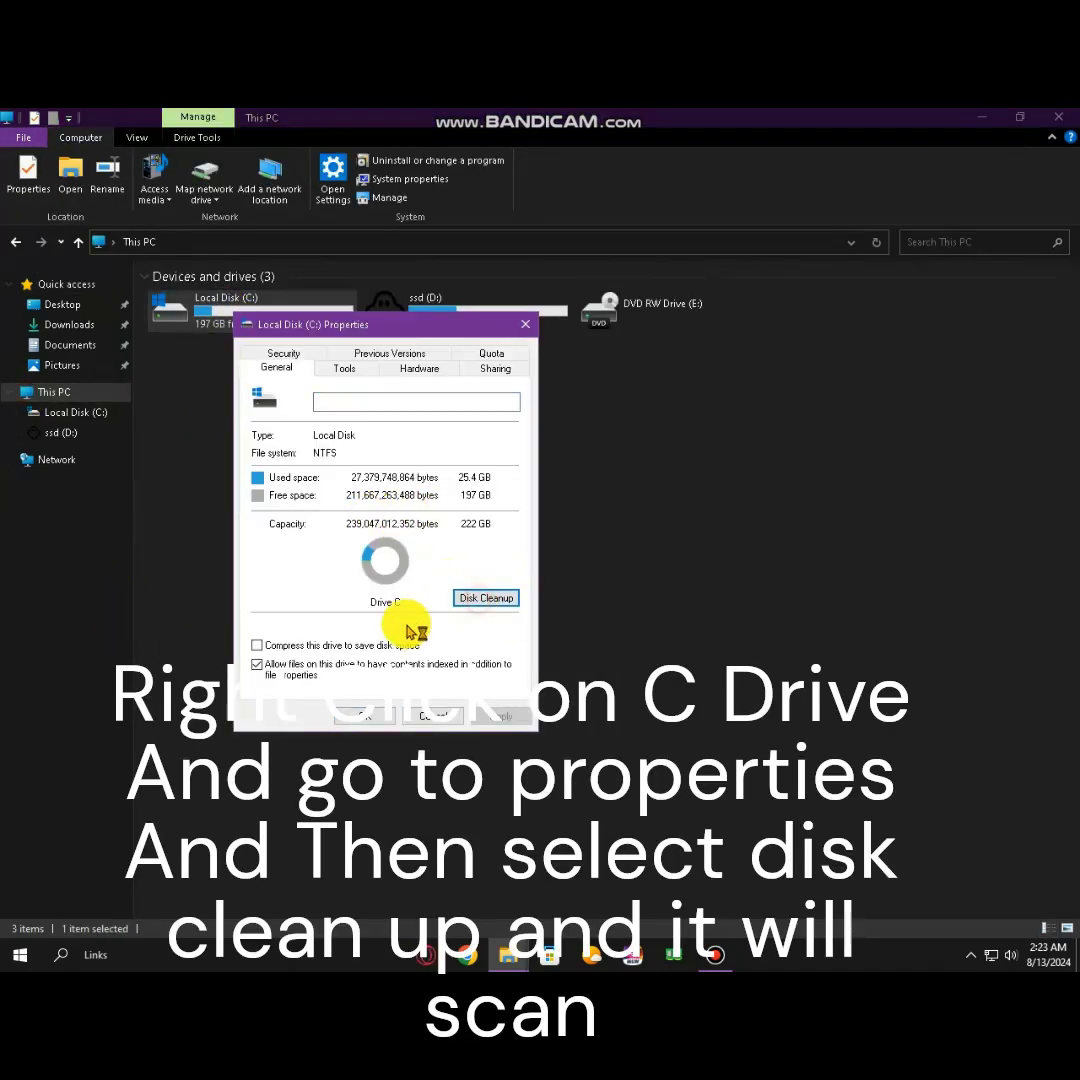
{"action": "left_click", "coordinate": [487, 598]}
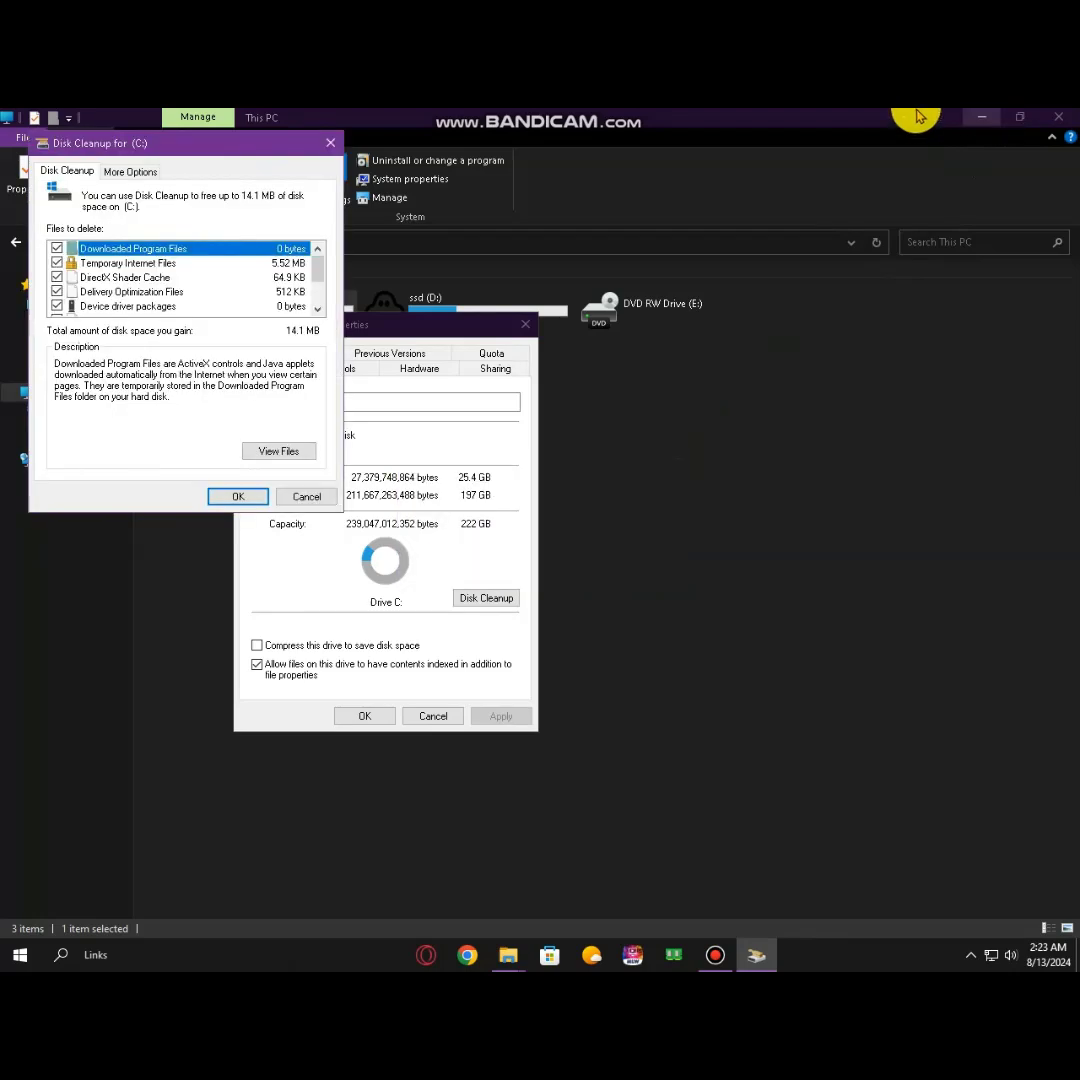
Step: Review the file categories ticked for cleanup on drive C:, permanently delete those files, and close the This PC window
{"action": "scroll", "coordinate": [108, 293], "scroll_direction": "down", "scroll_amount": 2}
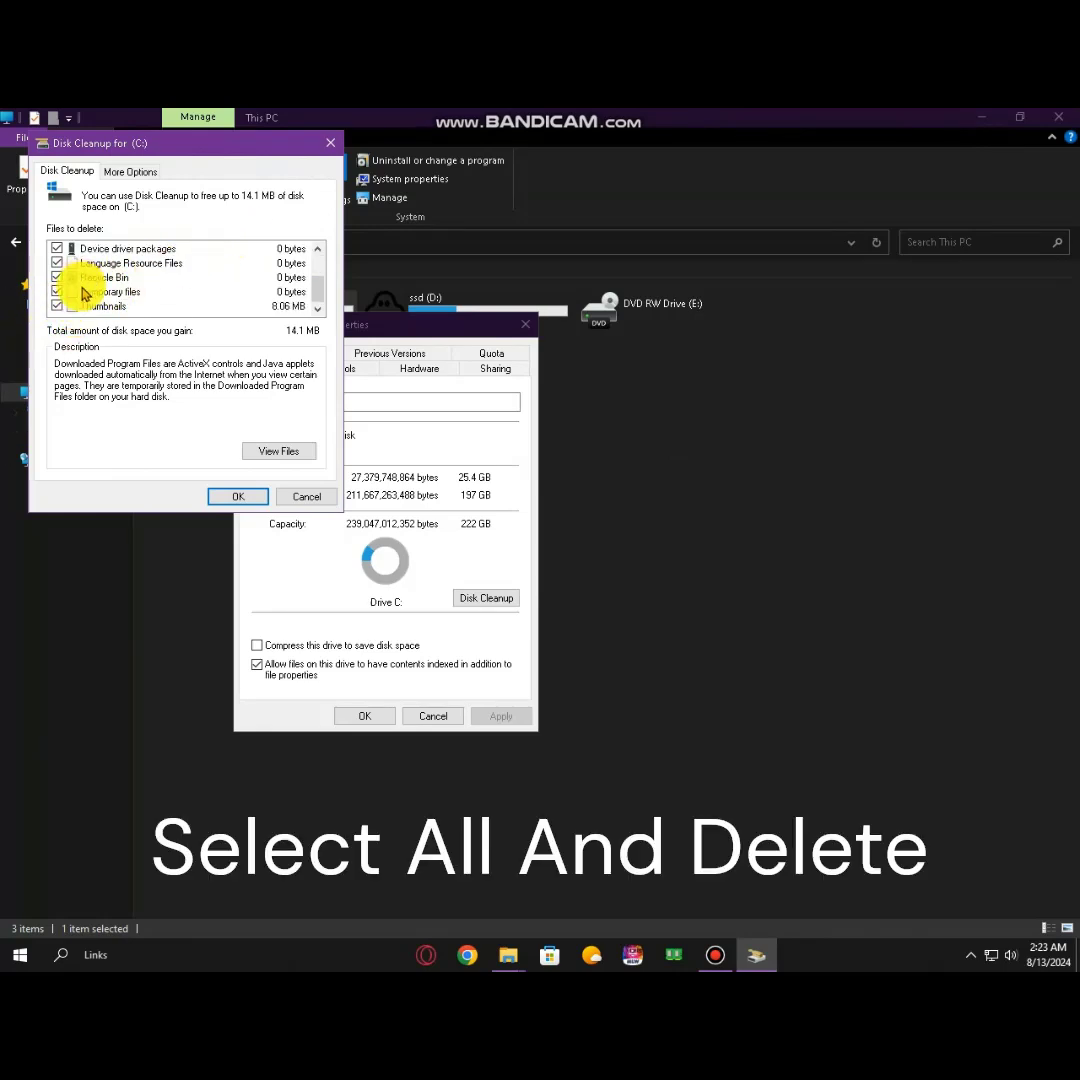
{"action": "scroll", "coordinate": [195, 290], "scroll_direction": "up", "scroll_amount": 2}
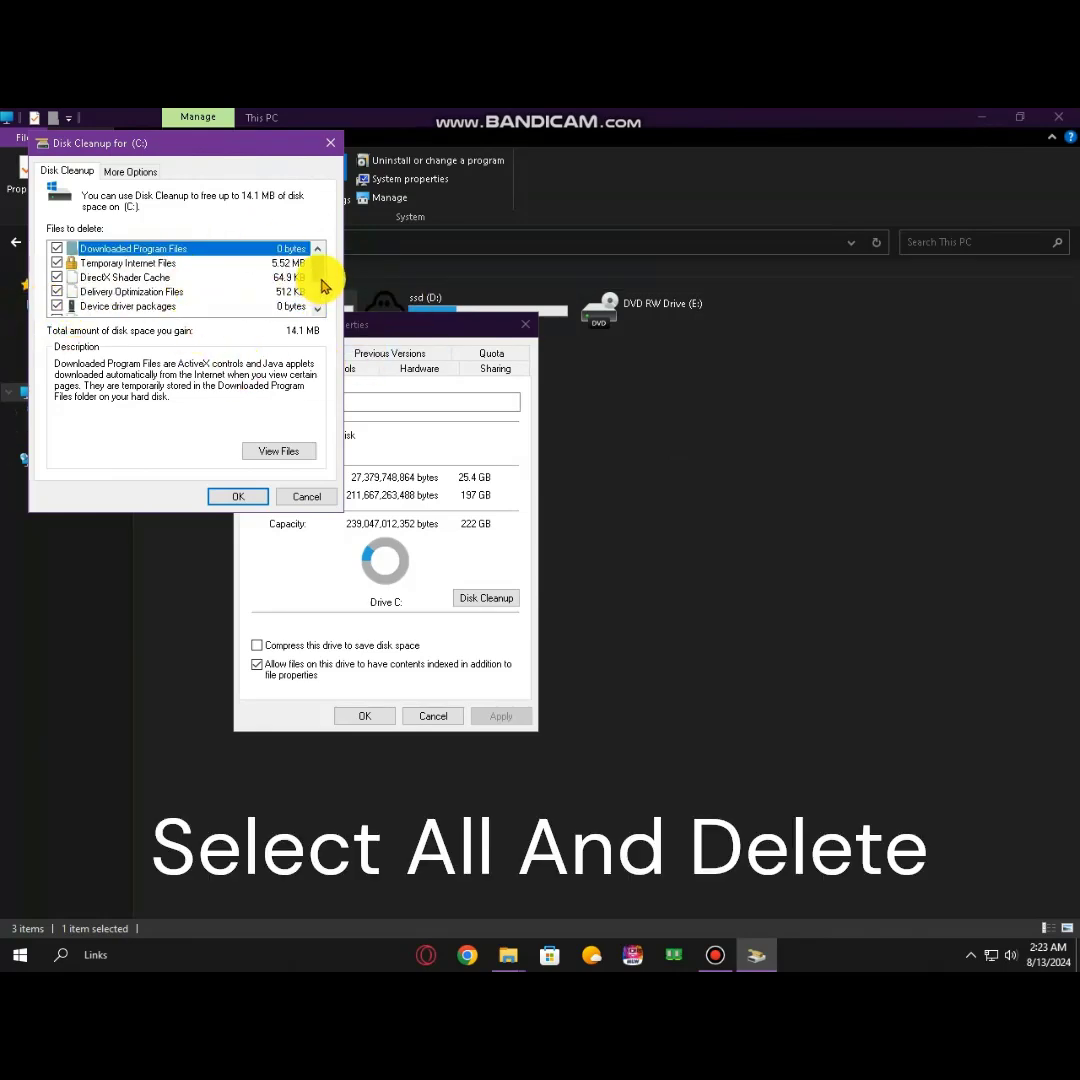
{"action": "scroll", "coordinate": [322, 286], "scroll_direction": "down", "scroll_amount": 2}
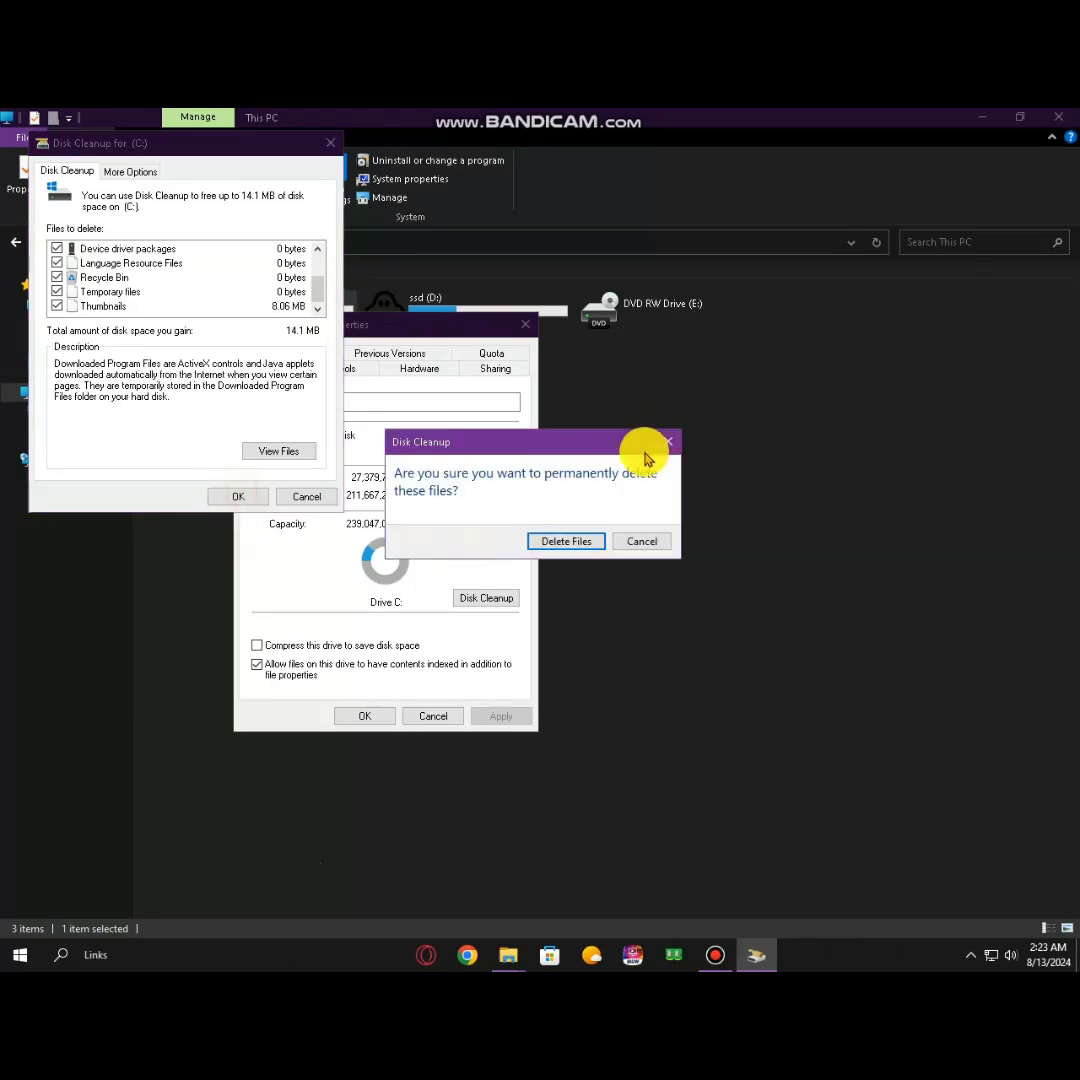
{"action": "left_click", "coordinate": [552, 548]}
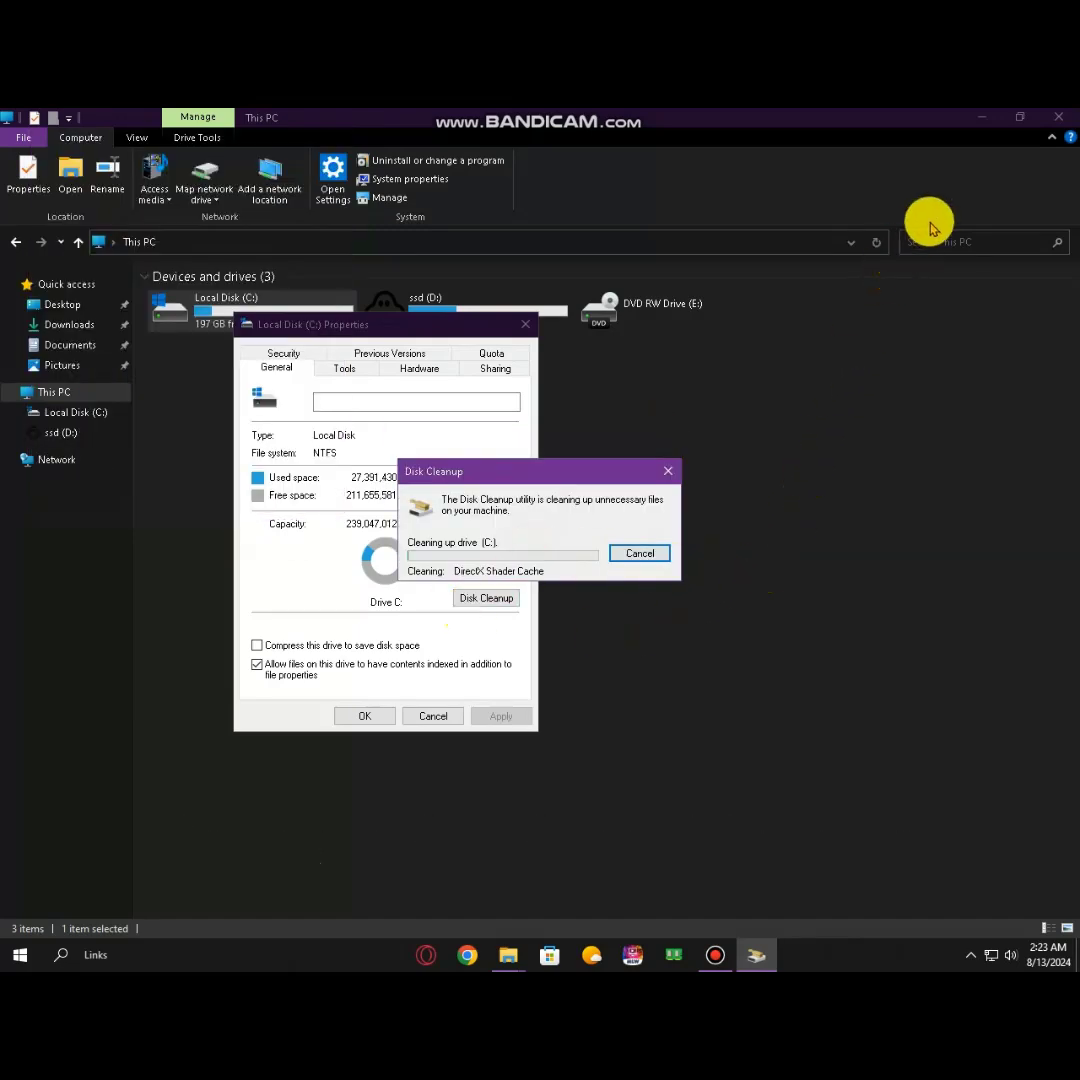
{"action": "left_click", "coordinate": [1058, 127]}
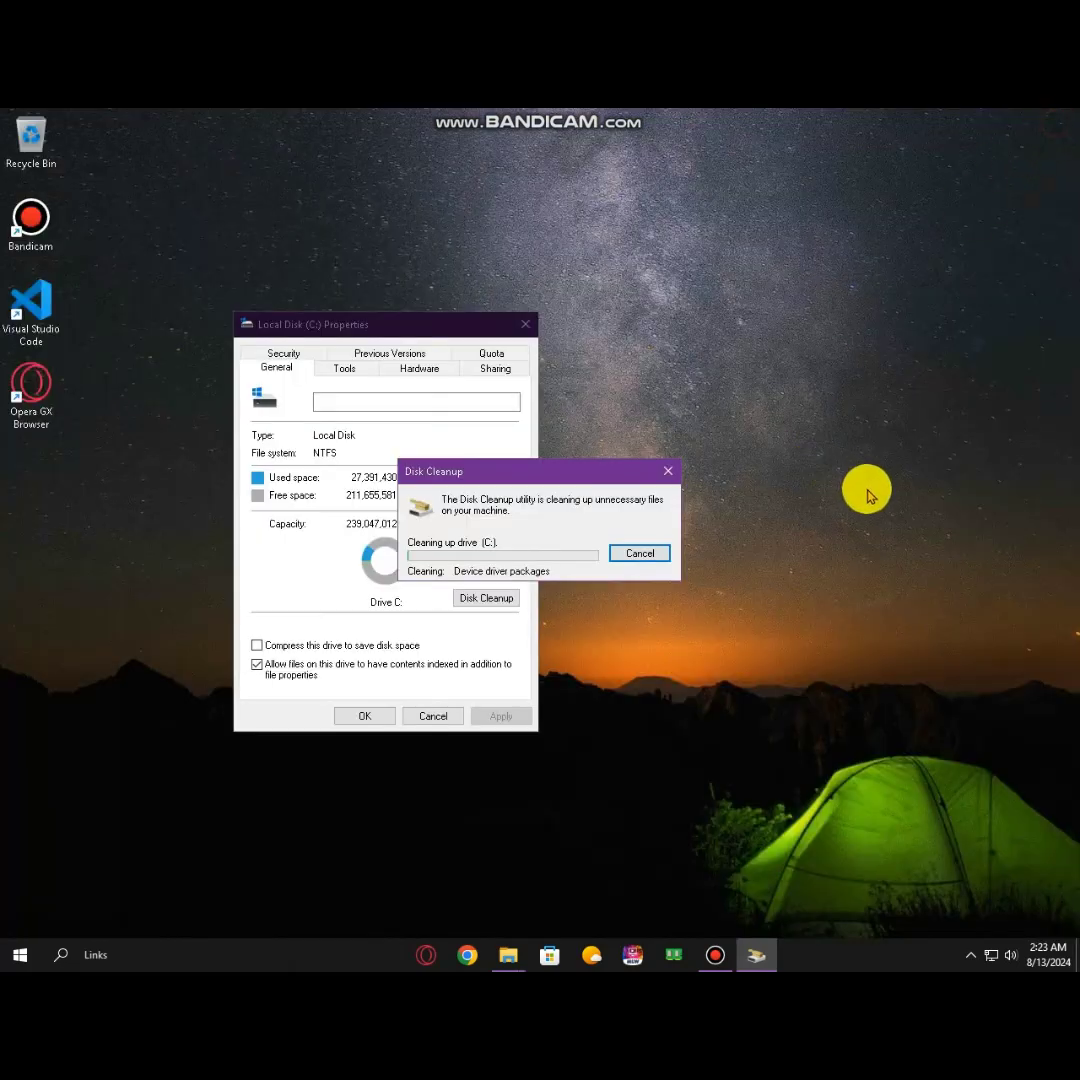
{"action": "left_click", "coordinate": [712, 952]}
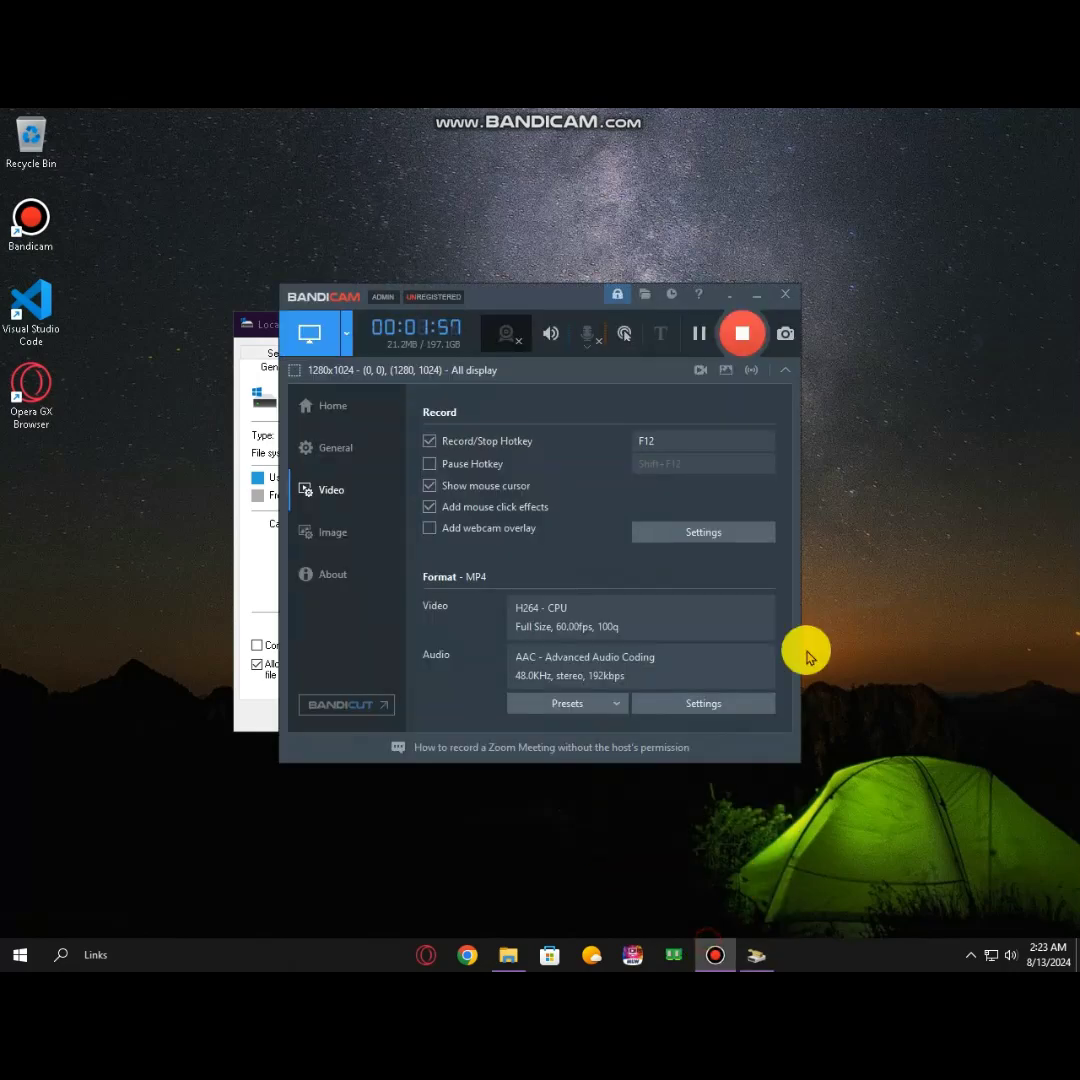
{"action": "left_click", "coordinate": [756, 295]}
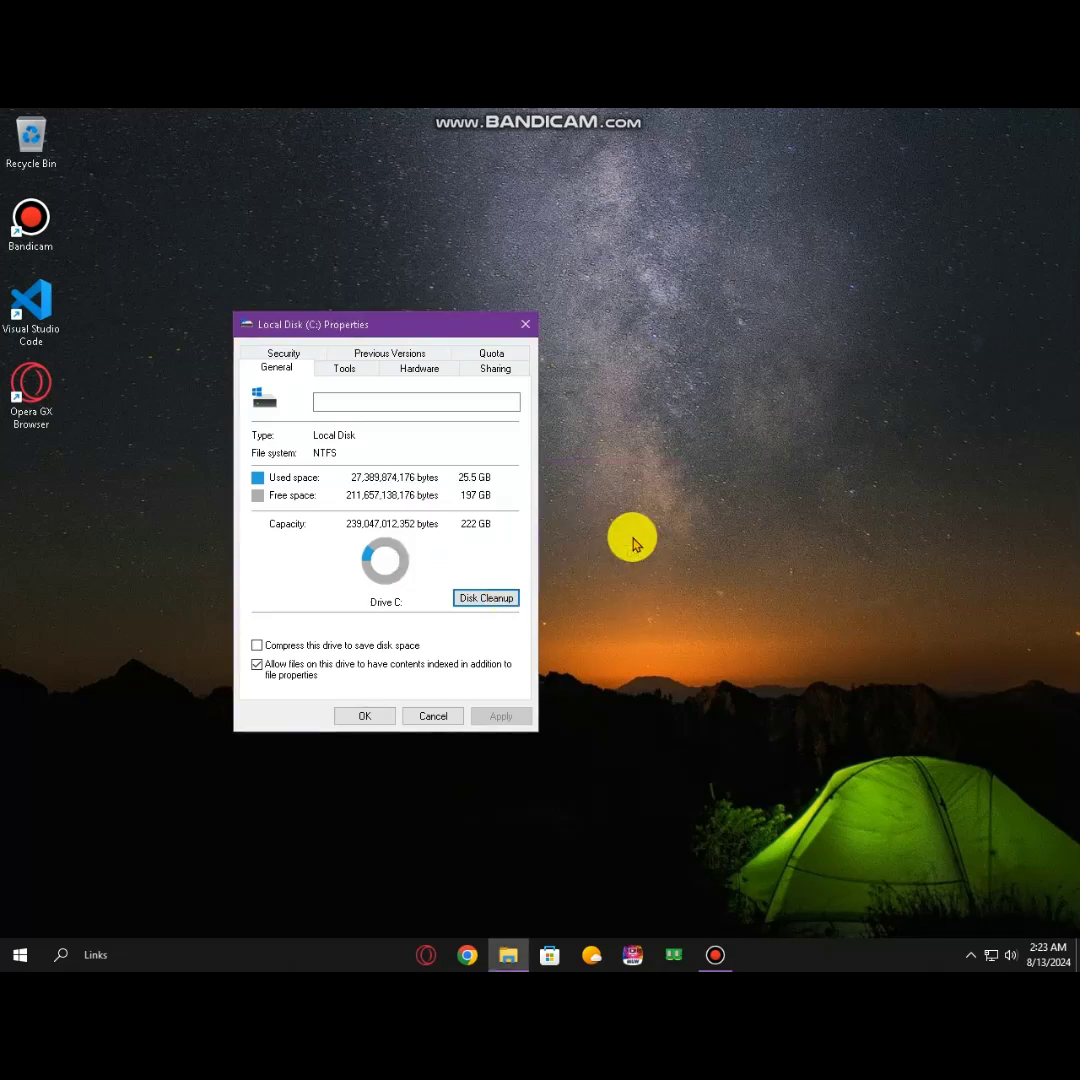
Step: Accept and close the Local Disk (C:) Properties dialog
{"action": "left_click", "coordinate": [364, 716]}
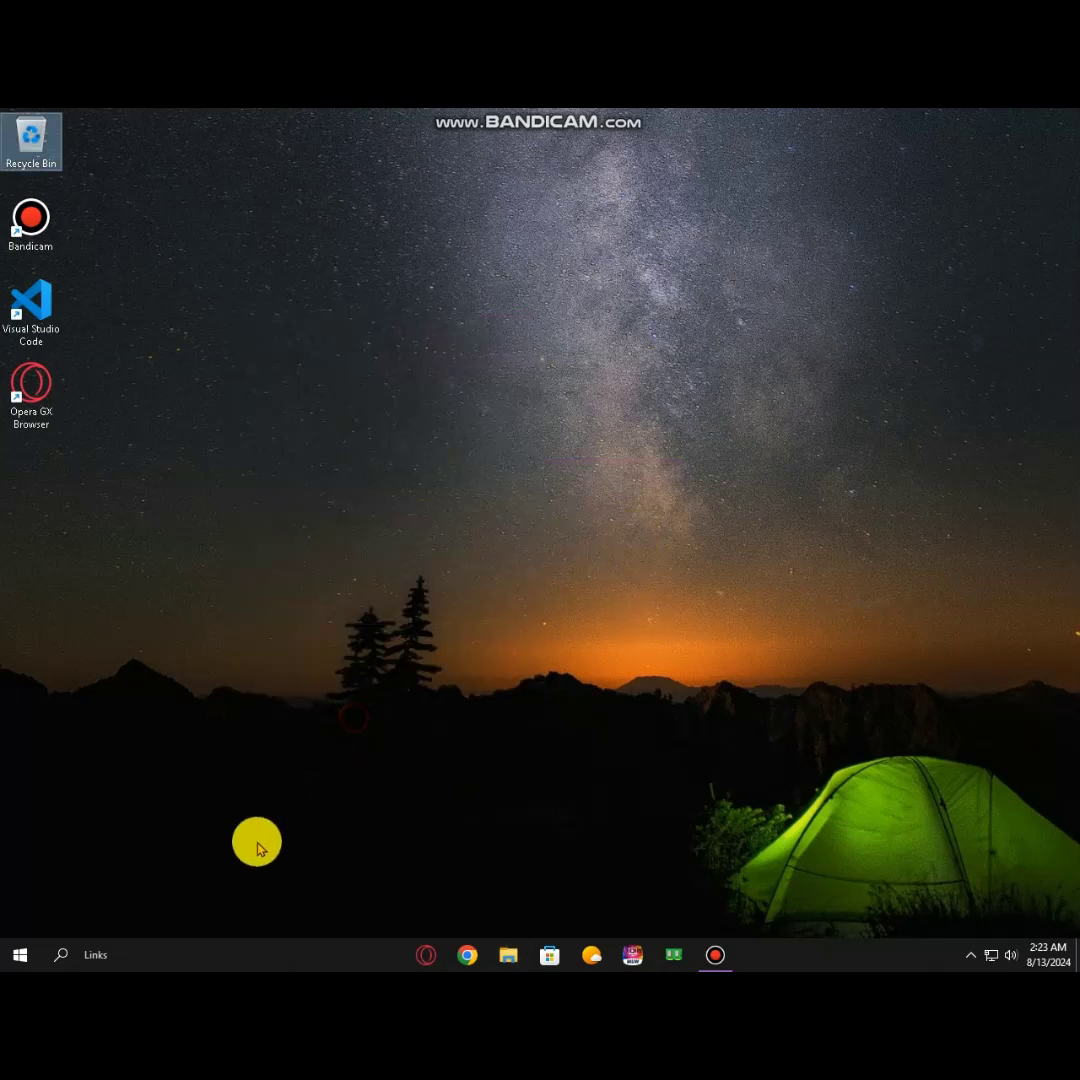
Step: Open the Opera GX browser and search Google for "downalod driver boos" in a fresh tab
{"action": "double_click", "coordinate": [39, 400]}
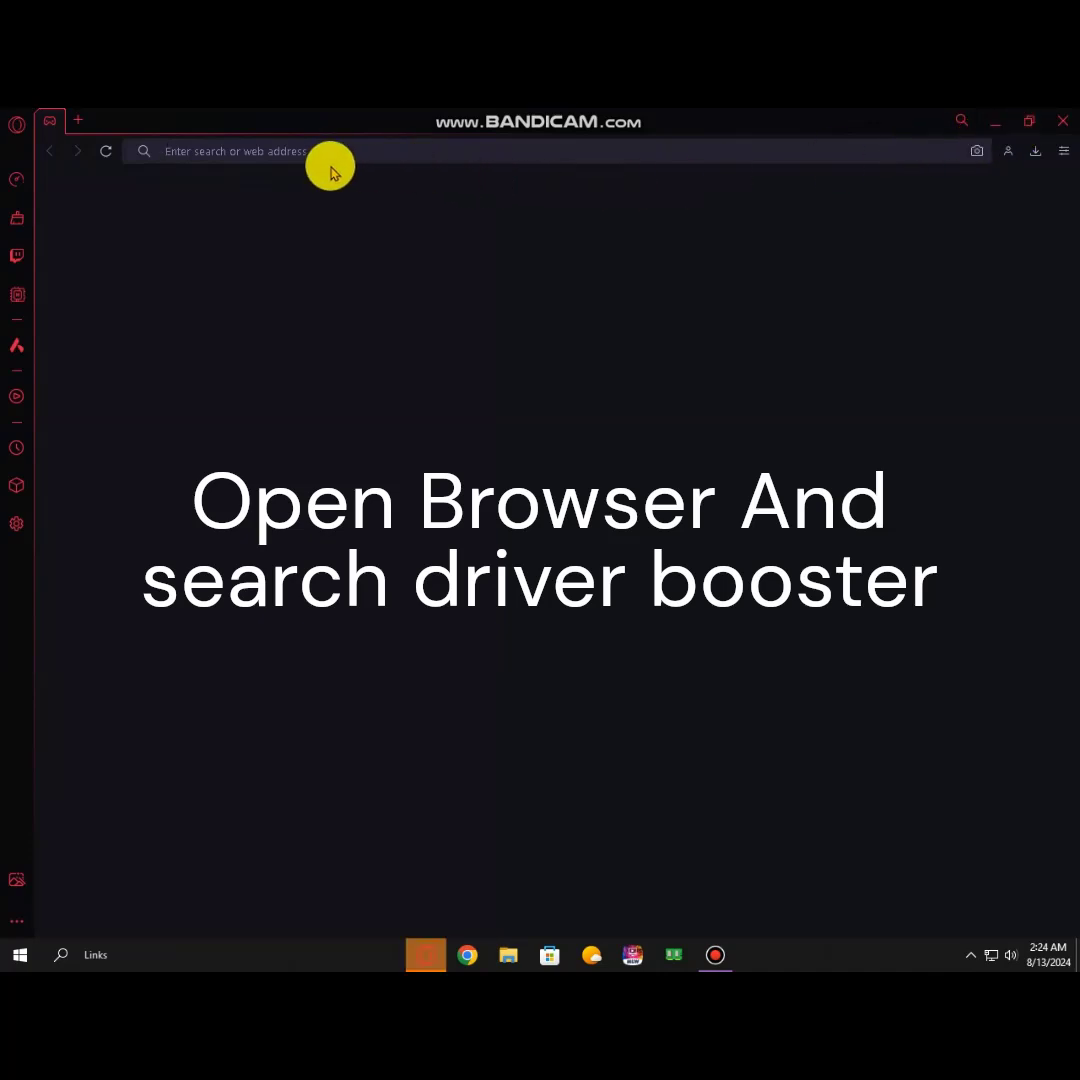
{"action": "left_click", "coordinate": [82, 125]}
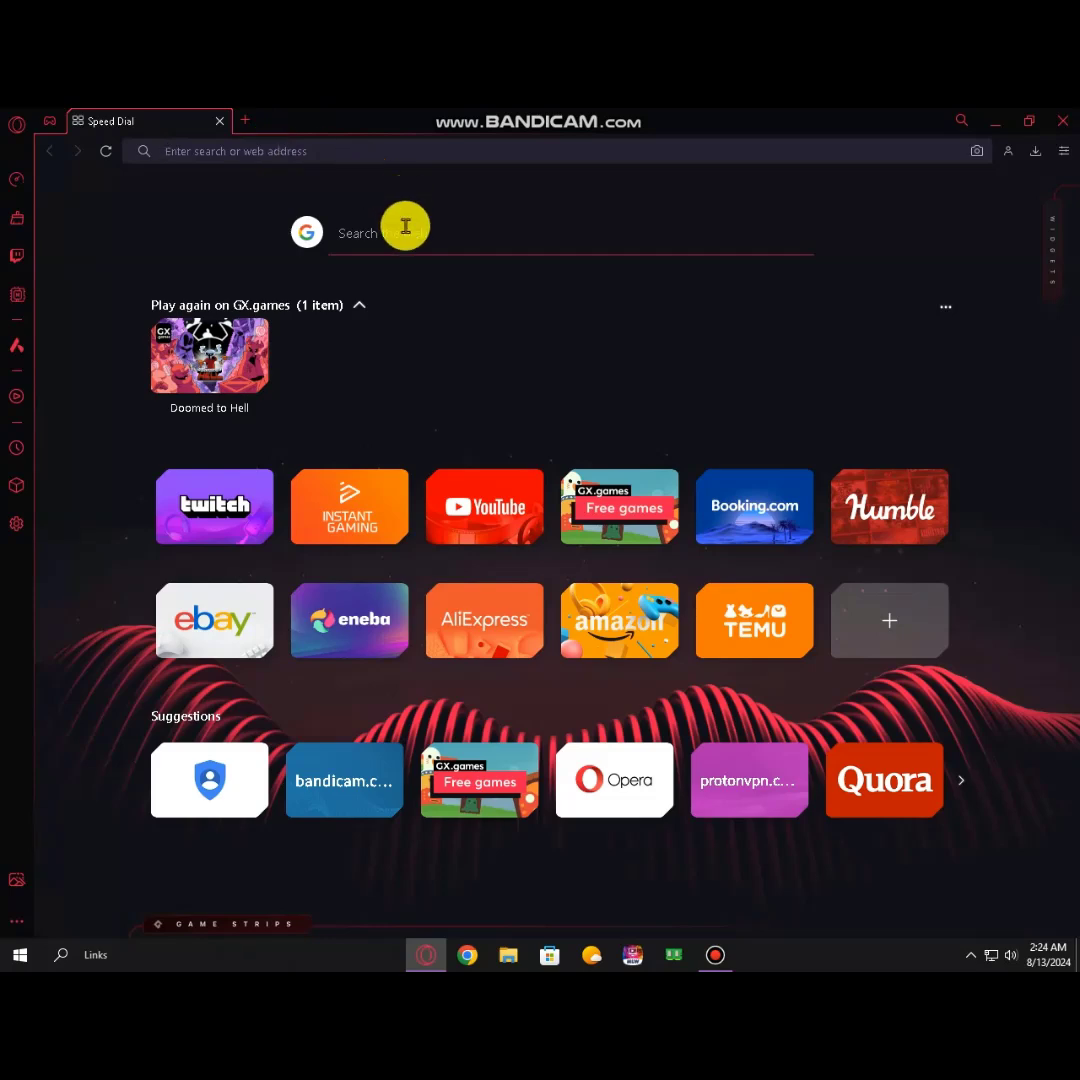
{"action": "left_click", "coordinate": [405, 232]}
{"action": "type", "text": "downal"}
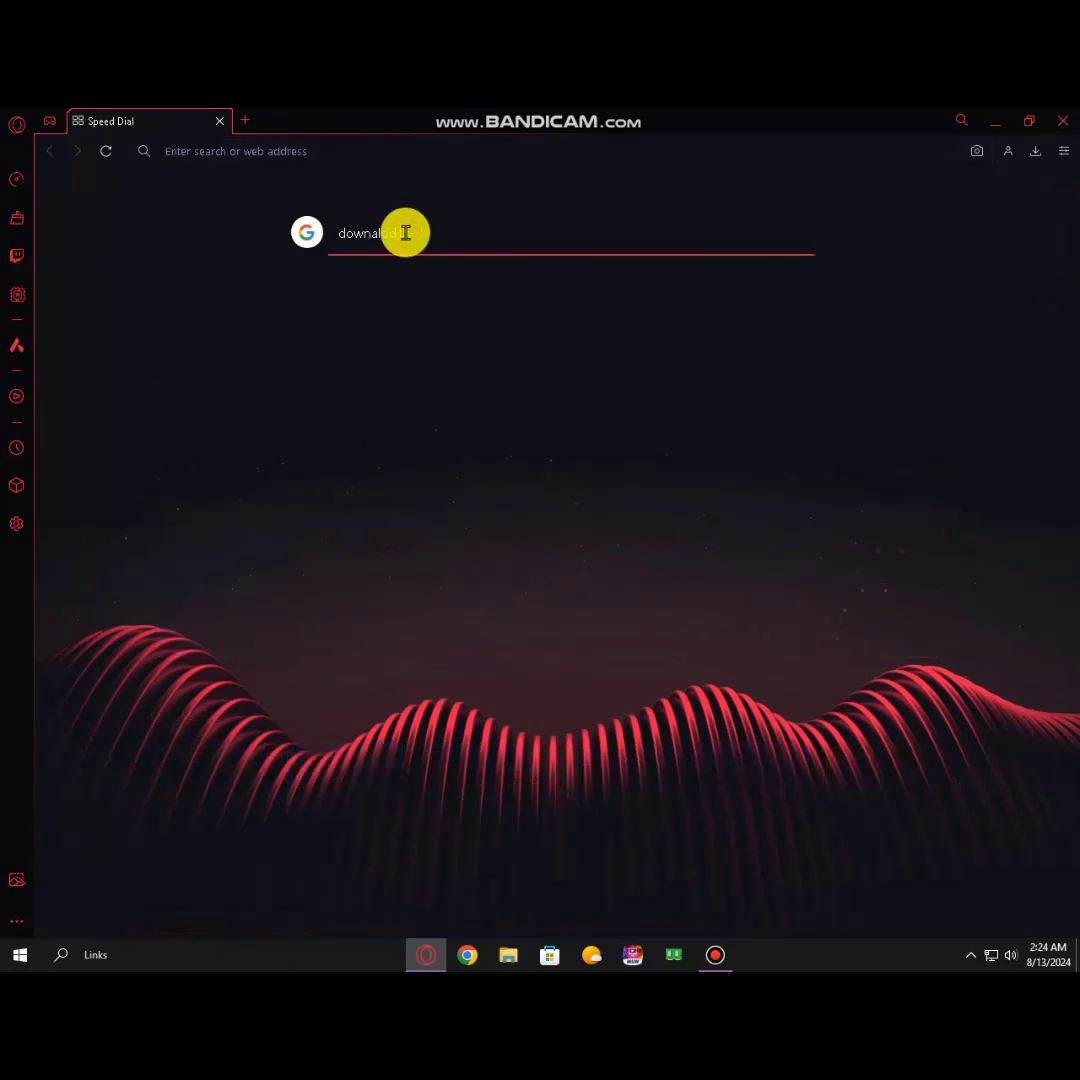
{"action": "type", "text": "od driver booster"}
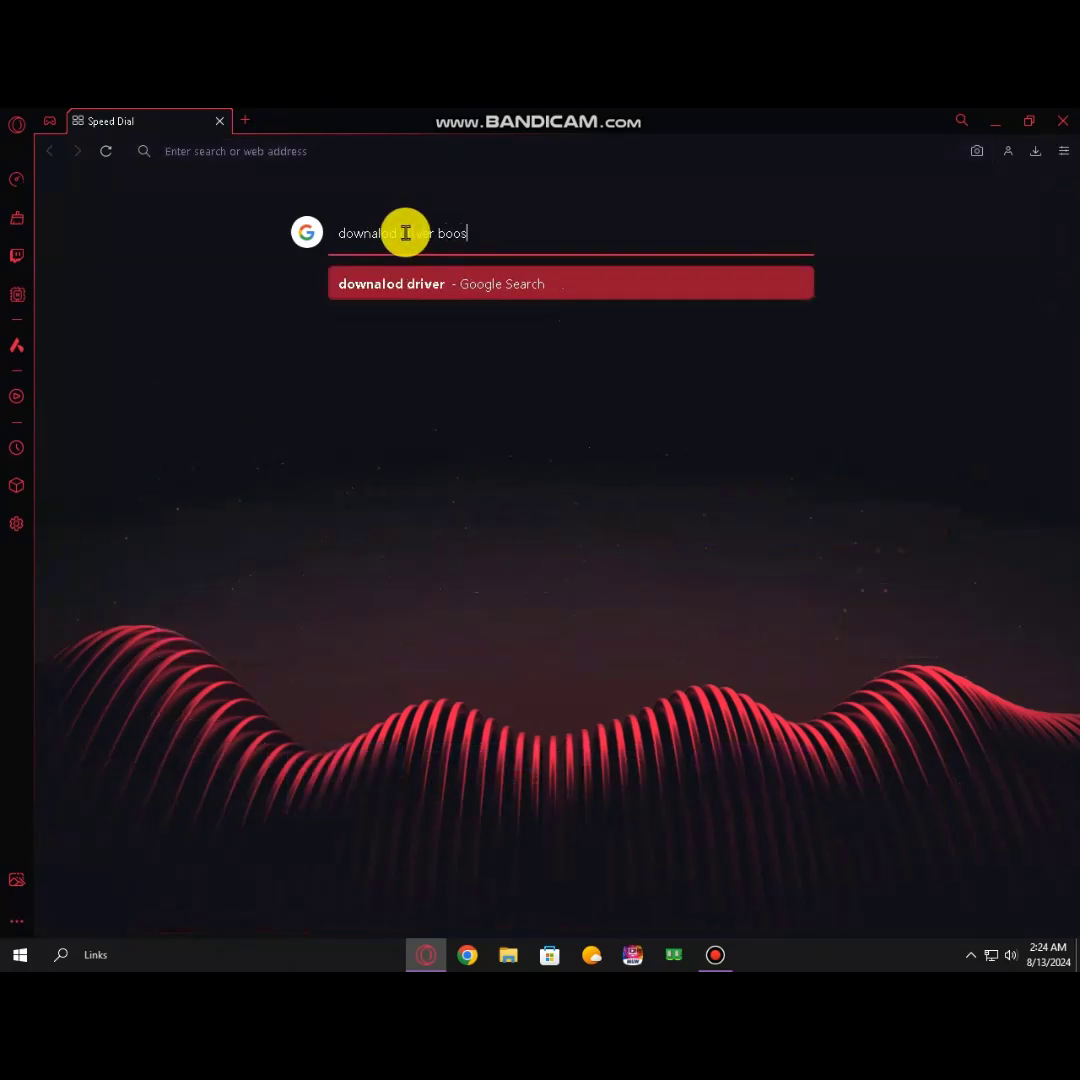
{"action": "key", "text": "Return"}
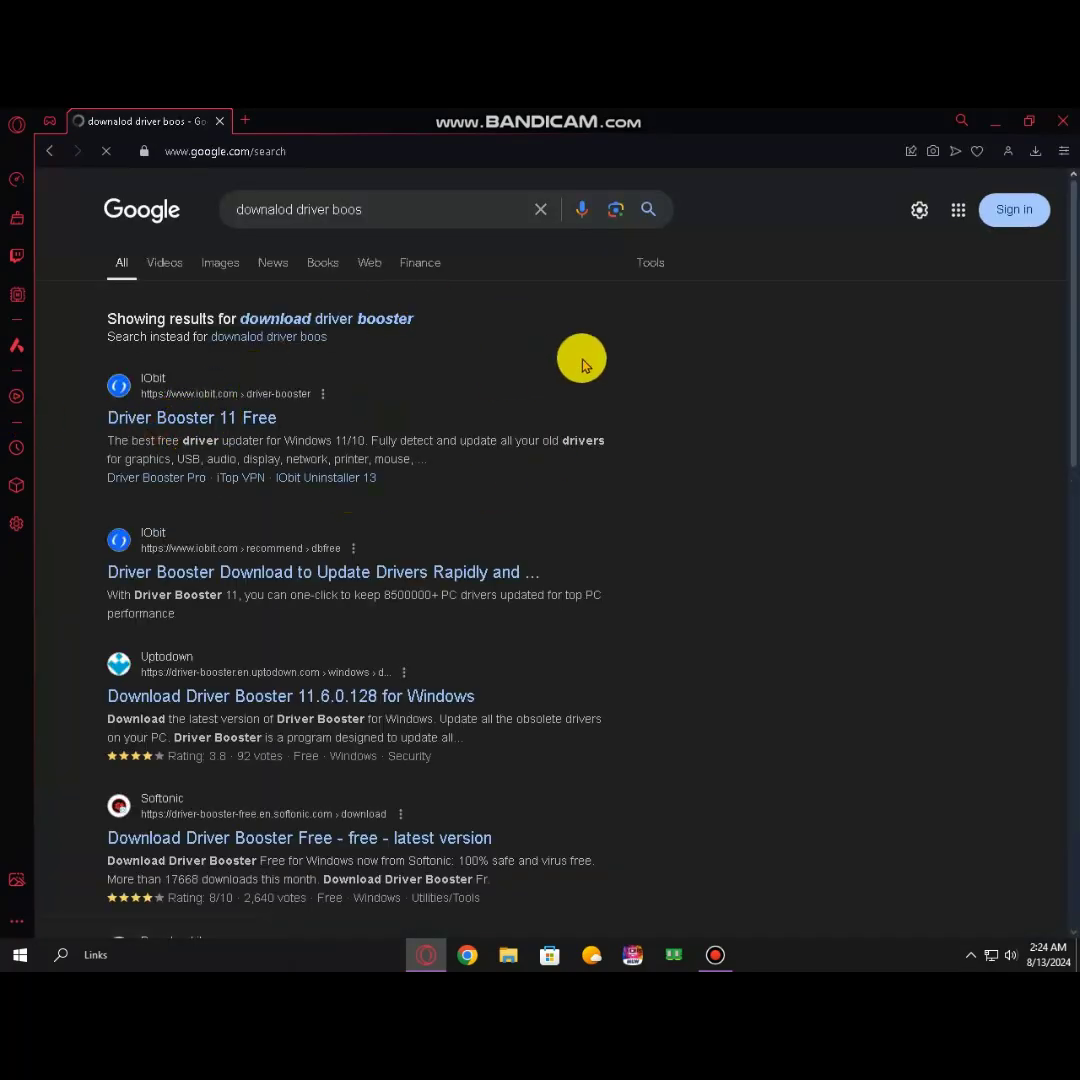
Step: Download Driver Booster 11 Free from the IObit result and save the installer as dddss in the Downloads folder
{"action": "left_click", "coordinate": [188, 422]}
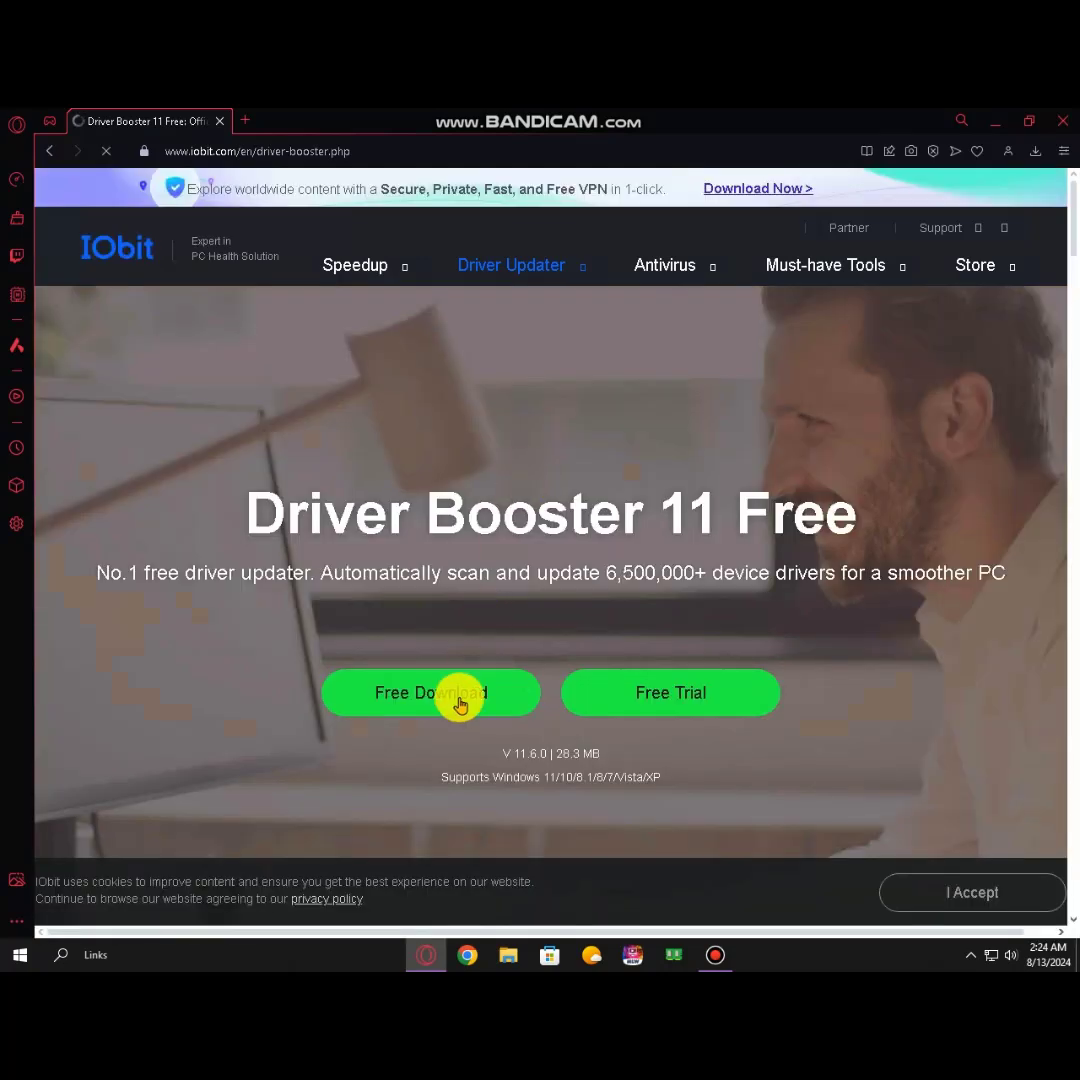
{"action": "left_click", "coordinate": [434, 700]}
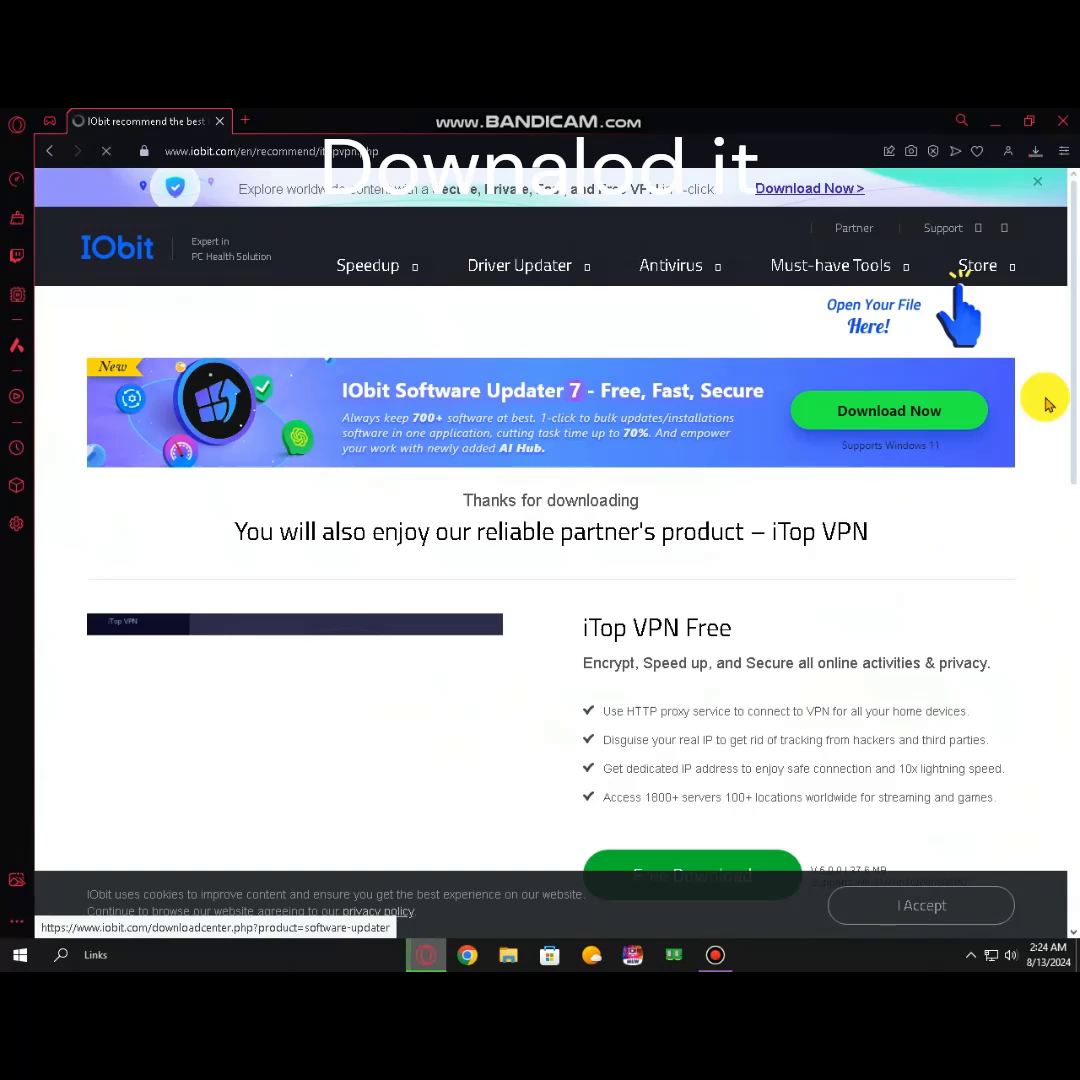
{"action": "left_click", "coordinate": [100, 262]}
{"action": "double_click", "coordinate": [253, 453]}
{"action": "type", "text": "dddss"}
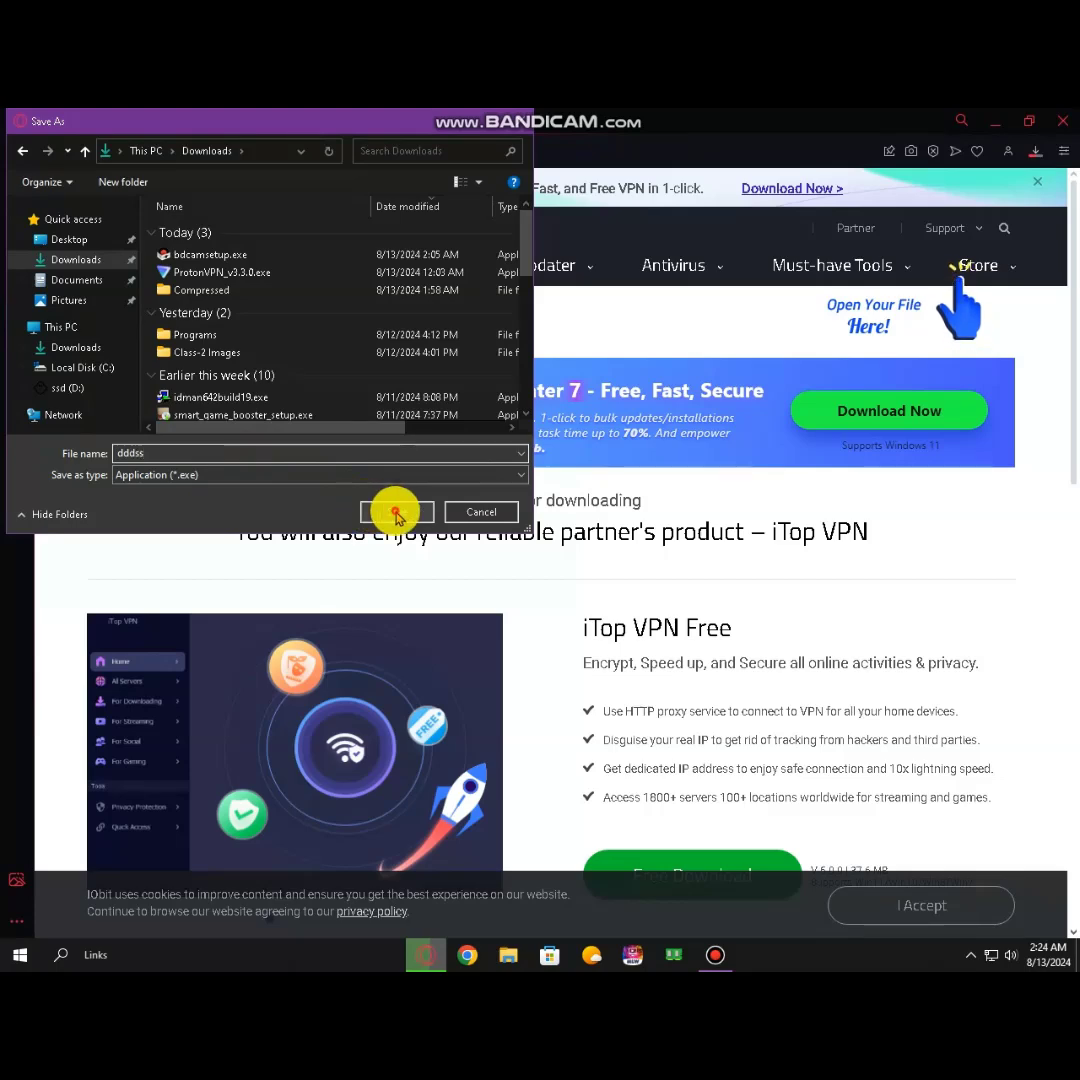
{"action": "left_click", "coordinate": [397, 513]}
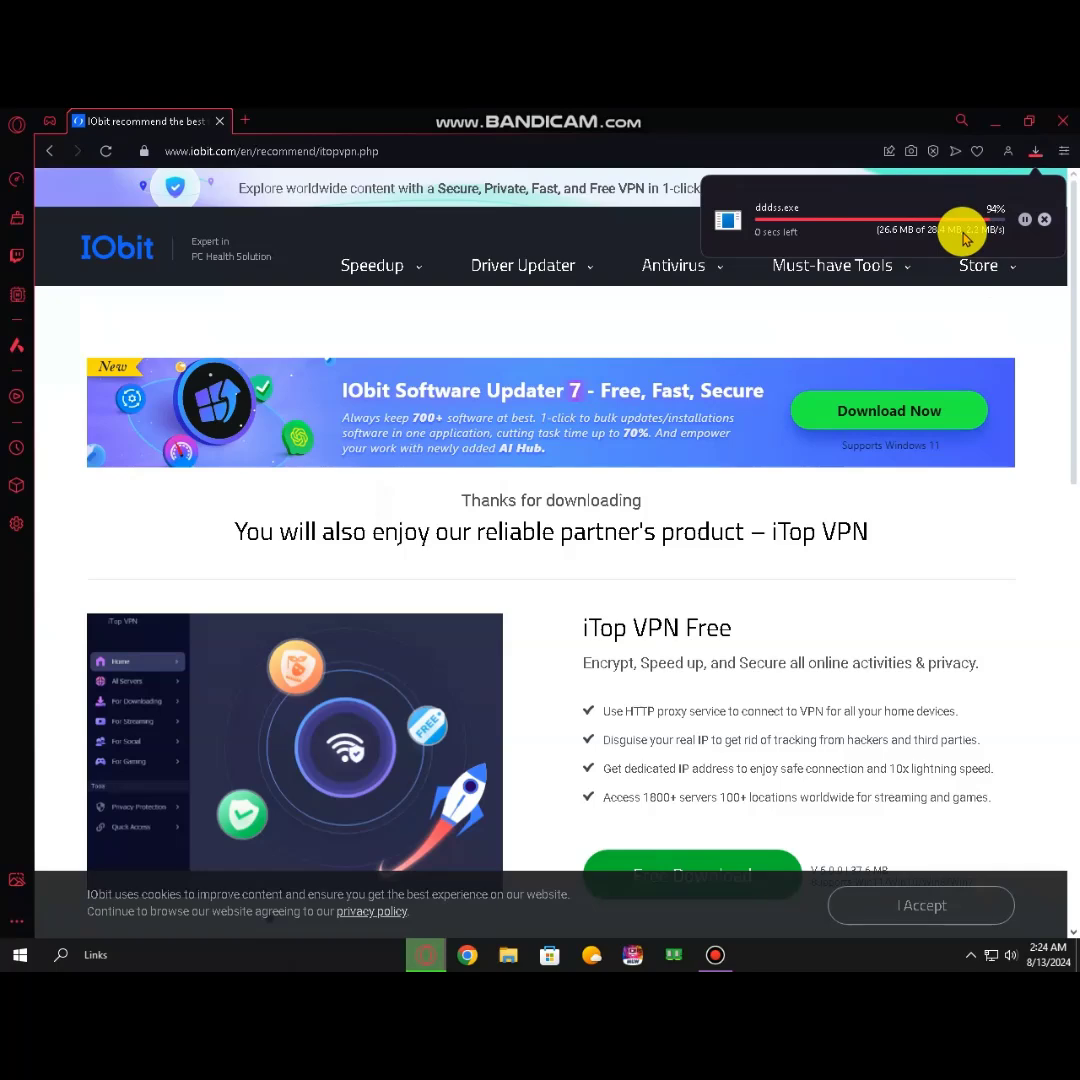
Step: Launch the downloaded dddss.exe installer and close the browser, returning to the desktop
{"action": "left_click", "coordinate": [925, 236]}
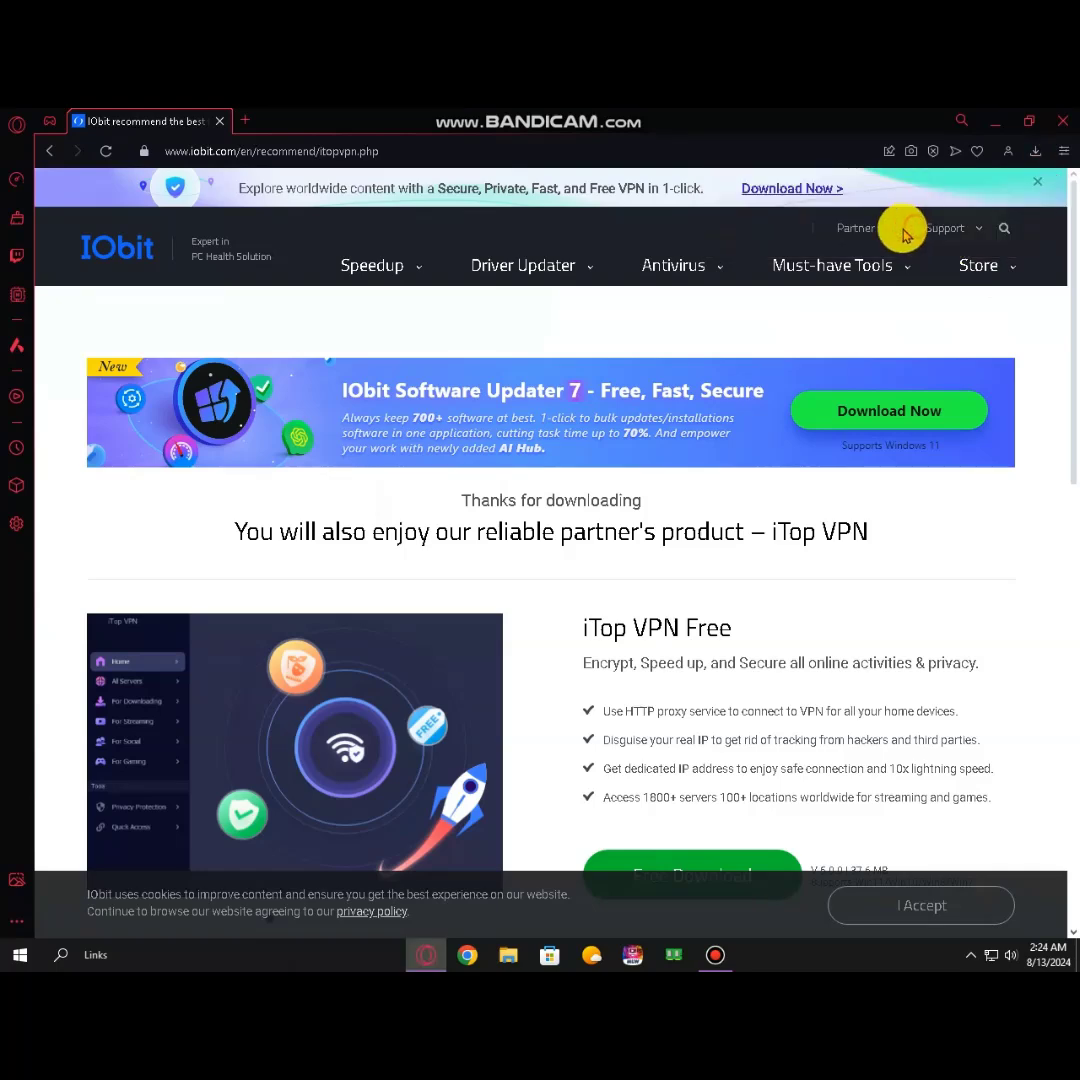
{"action": "left_click", "coordinate": [610, 546]}
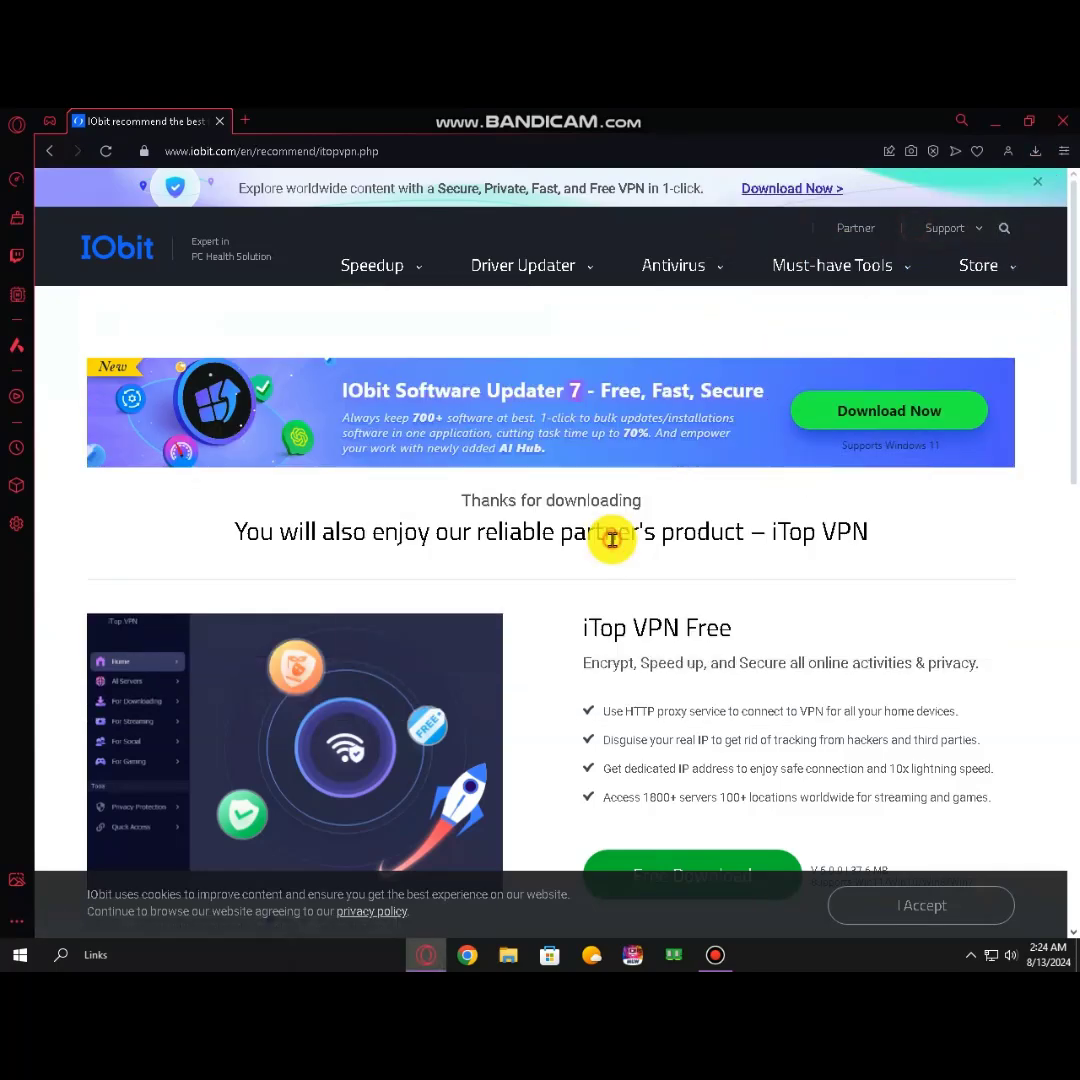
{"action": "mouse_move", "coordinate": [715, 958]}
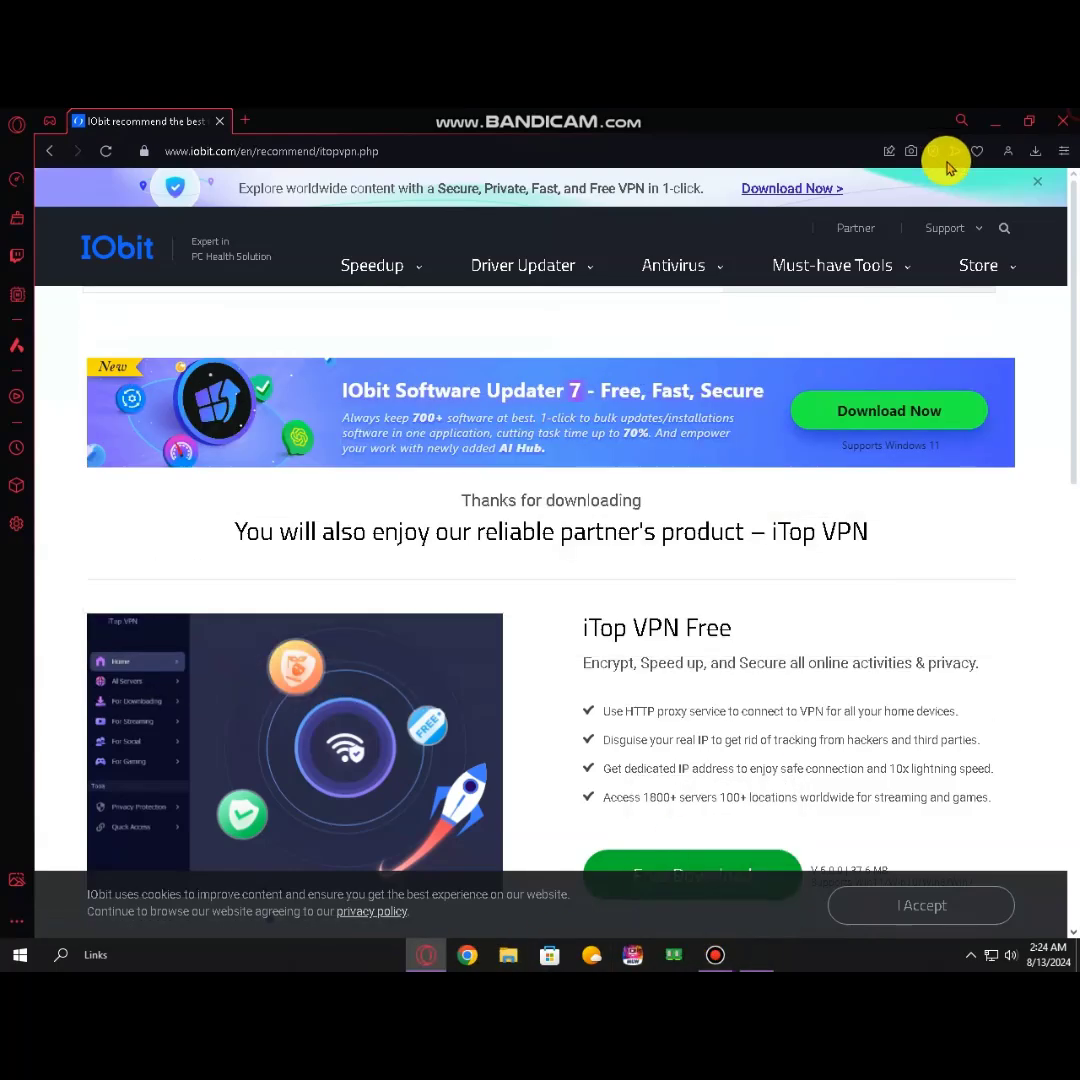
{"action": "left_click", "coordinate": [1063, 120]}
{"action": "right_click", "coordinate": [491, 193]}
{"action": "left_click", "coordinate": [519, 245]}
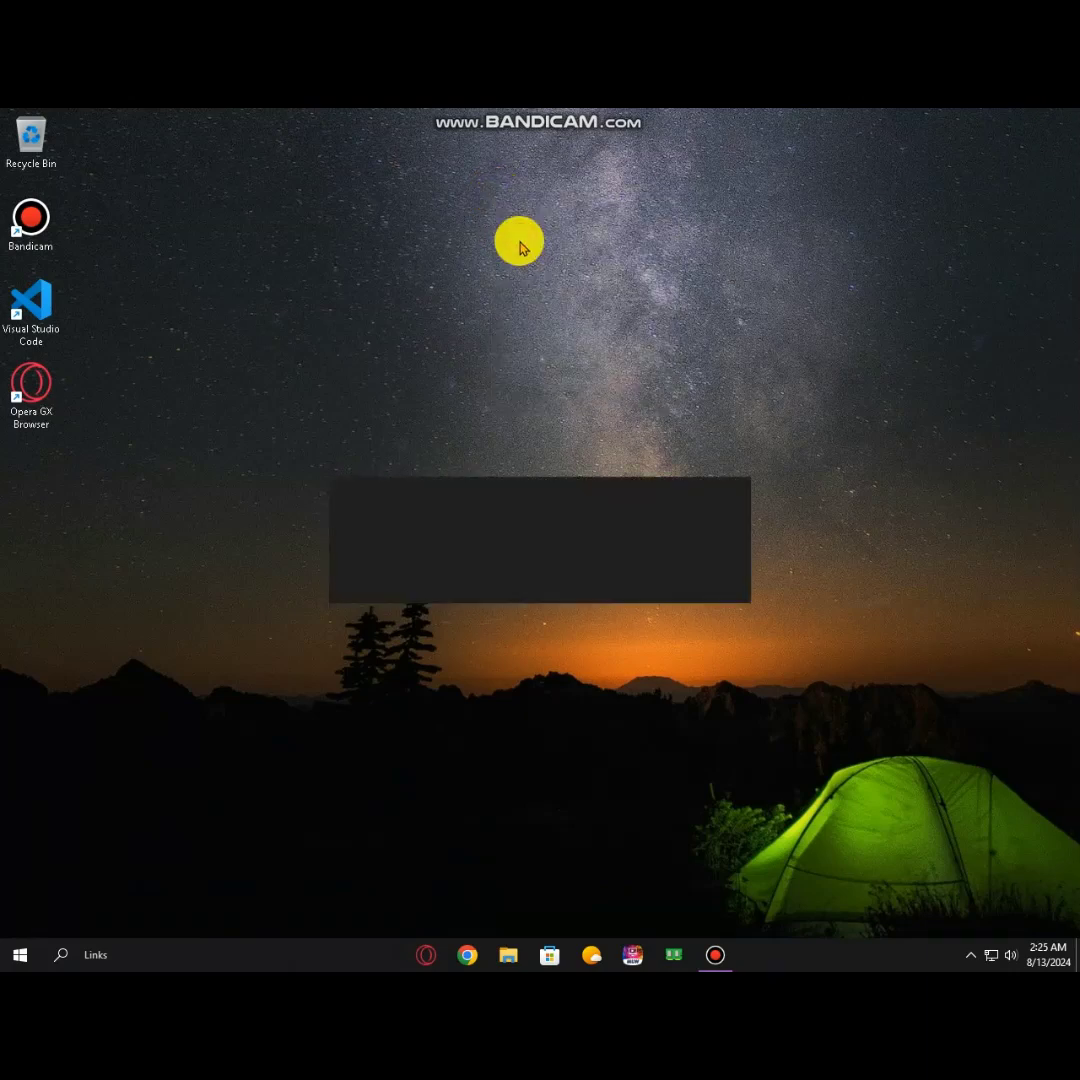
{"action": "right_click", "coordinate": [519, 245]}
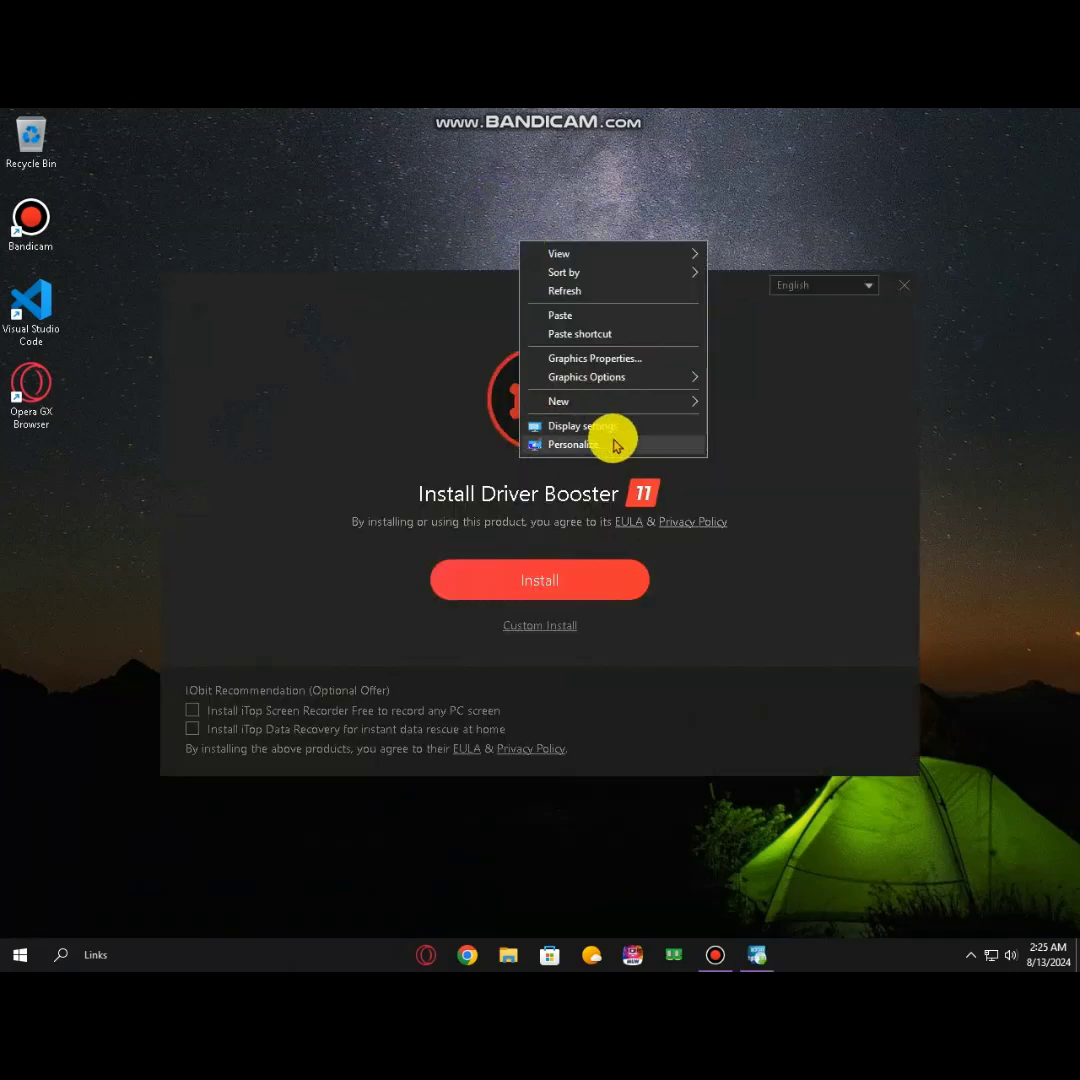
Step: Start installing Driver Booster 11, decline the iTop Easy Desktop offer, and minimize the installation progress window
{"action": "left_click", "coordinate": [535, 578]}
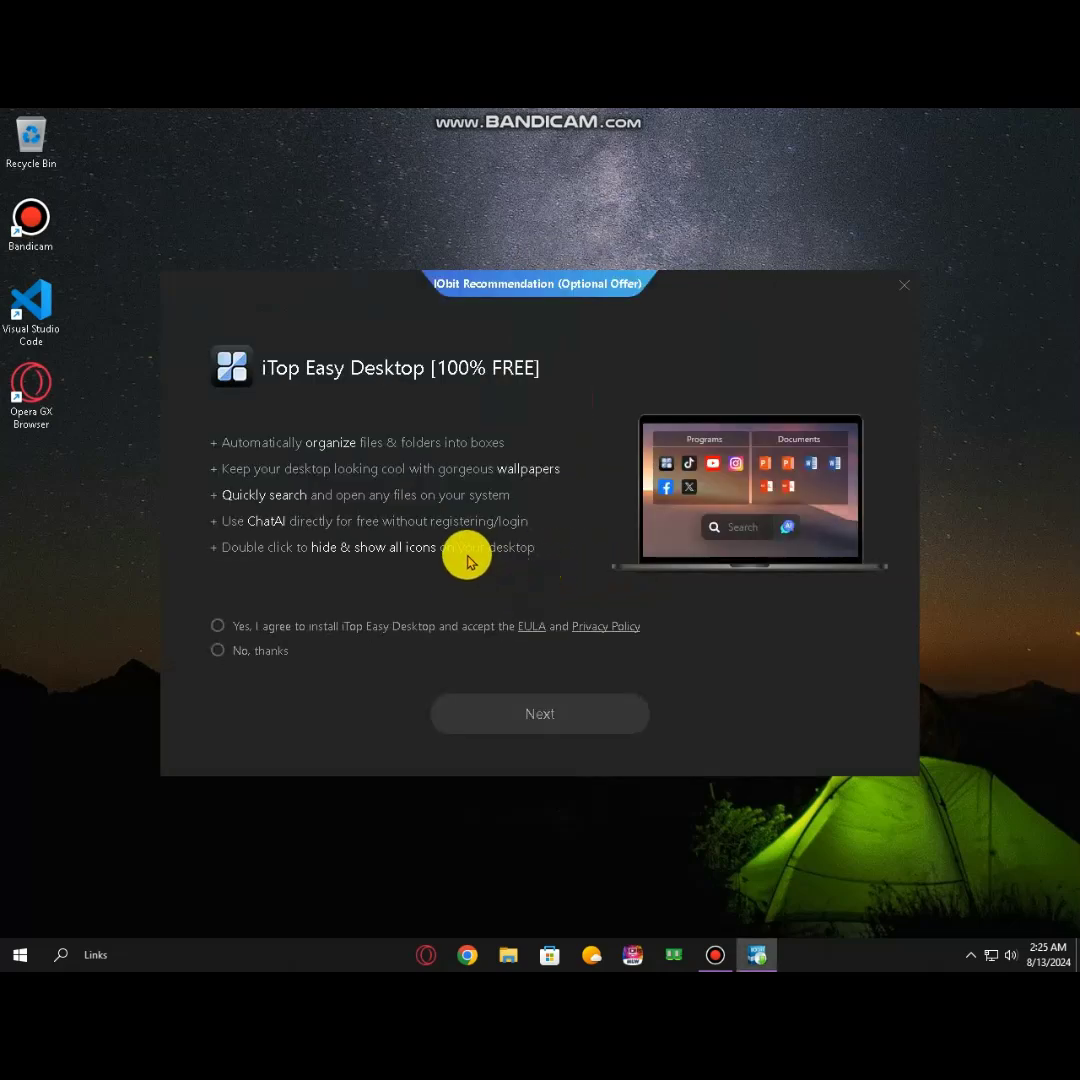
{"action": "left_click", "coordinate": [220, 651]}
{"action": "left_click", "coordinate": [550, 714]}
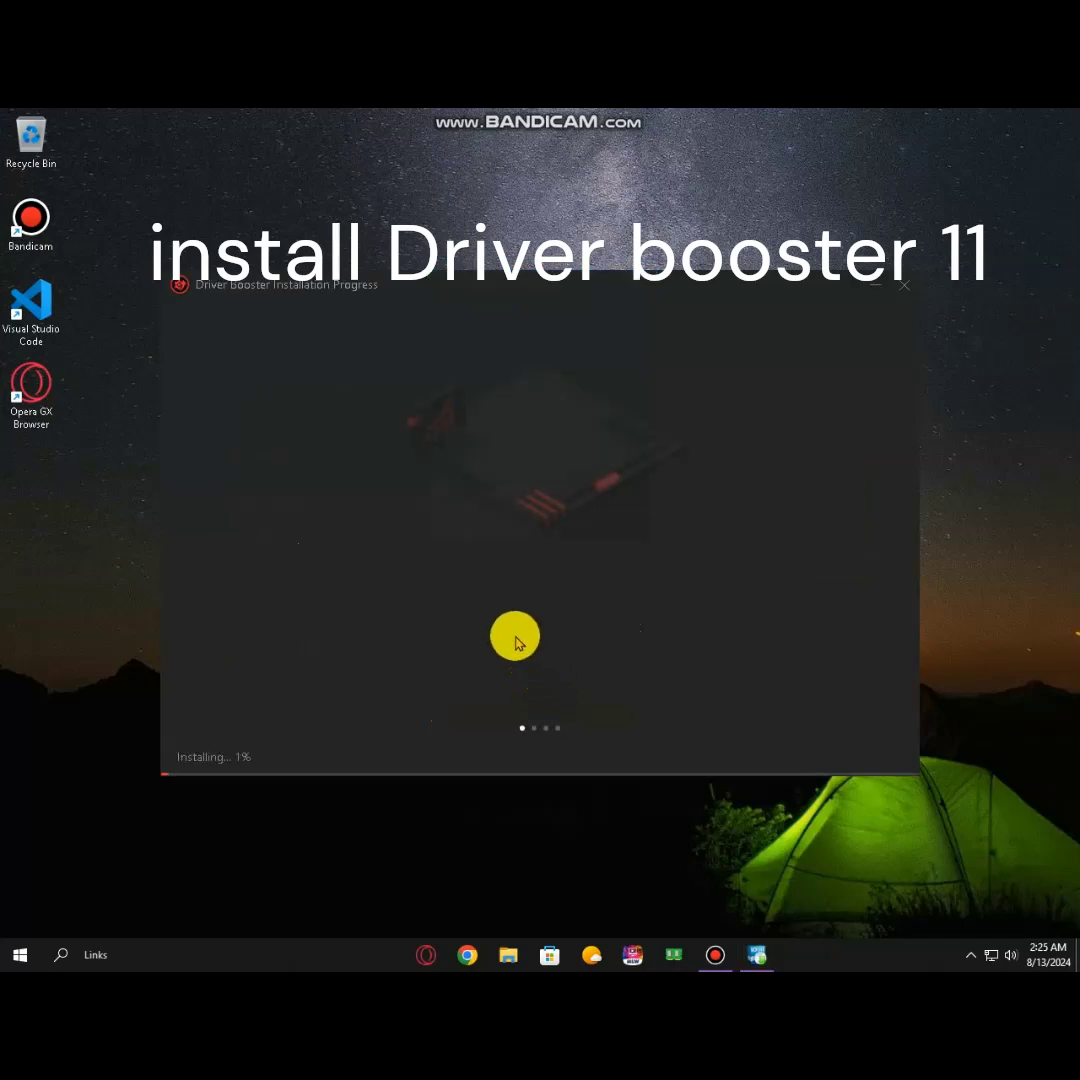
{"action": "left_click", "coordinate": [876, 285]}
Step: Set the refresh rate to 75.025 Hz in the advanced display settings of Display 1 and close Settings
{"action": "right_click", "coordinate": [540, 352]}
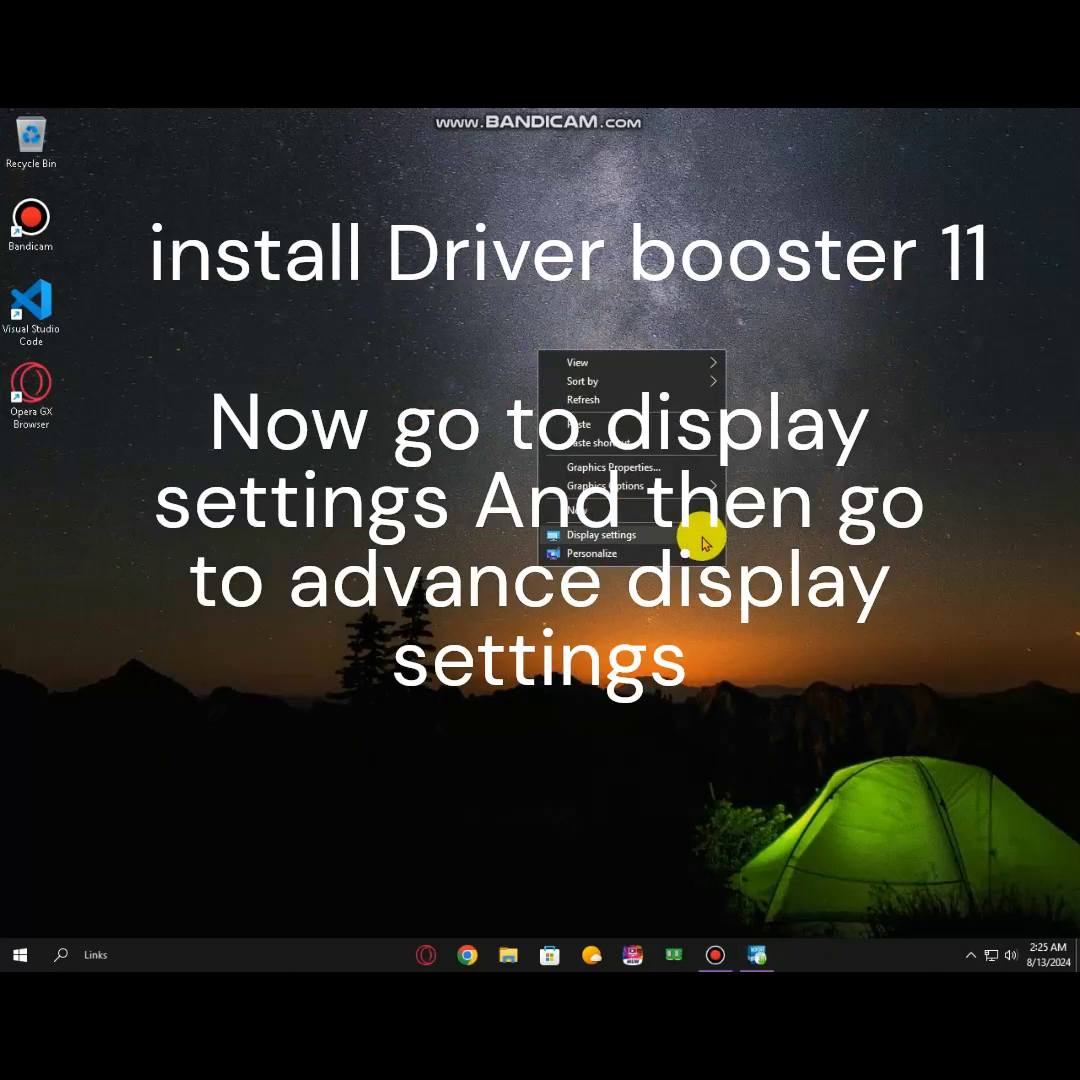
{"action": "left_click", "coordinate": [600, 535]}
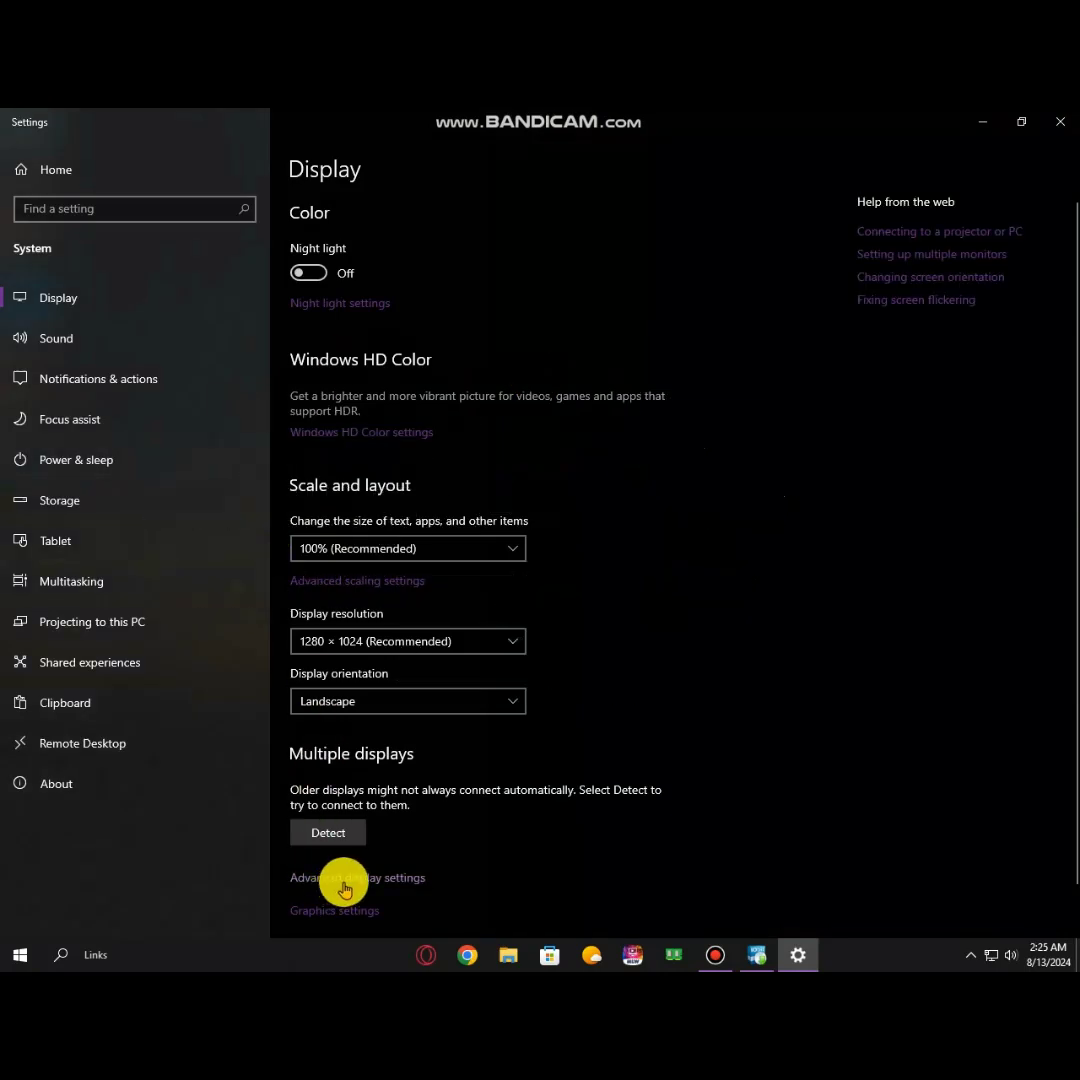
{"action": "left_click", "coordinate": [340, 880]}
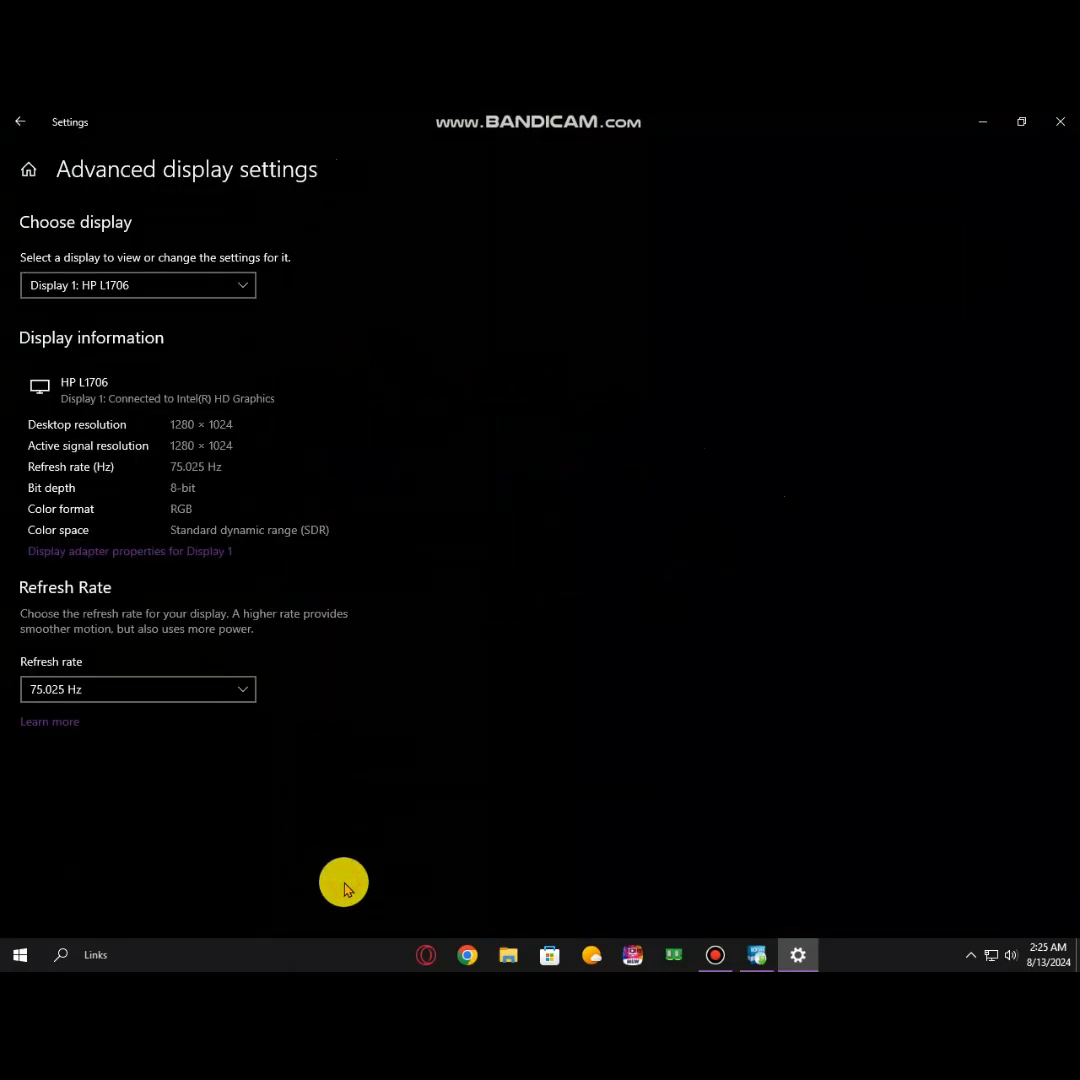
{"action": "left_click", "coordinate": [168, 699]}
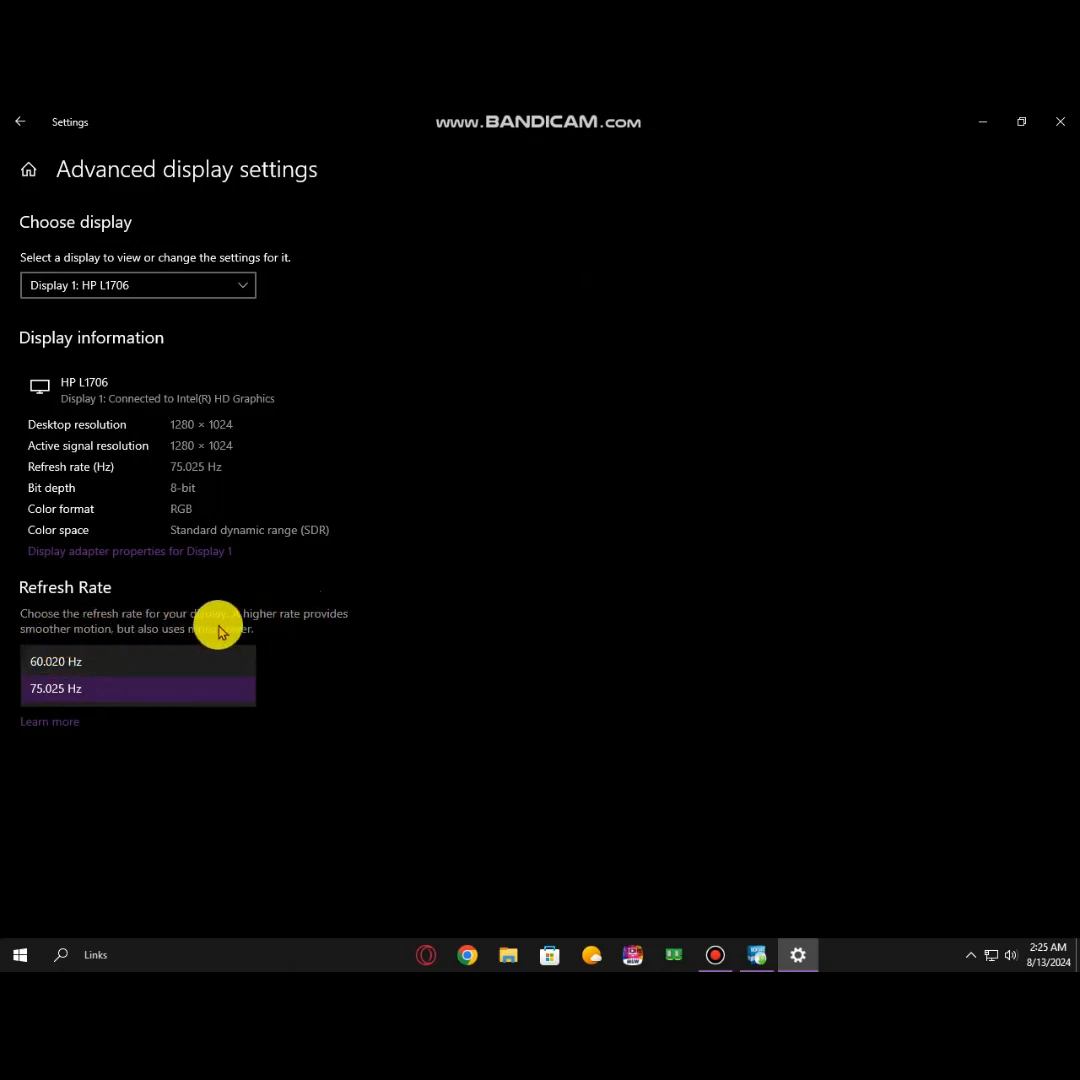
{"action": "left_click", "coordinate": [58, 690]}
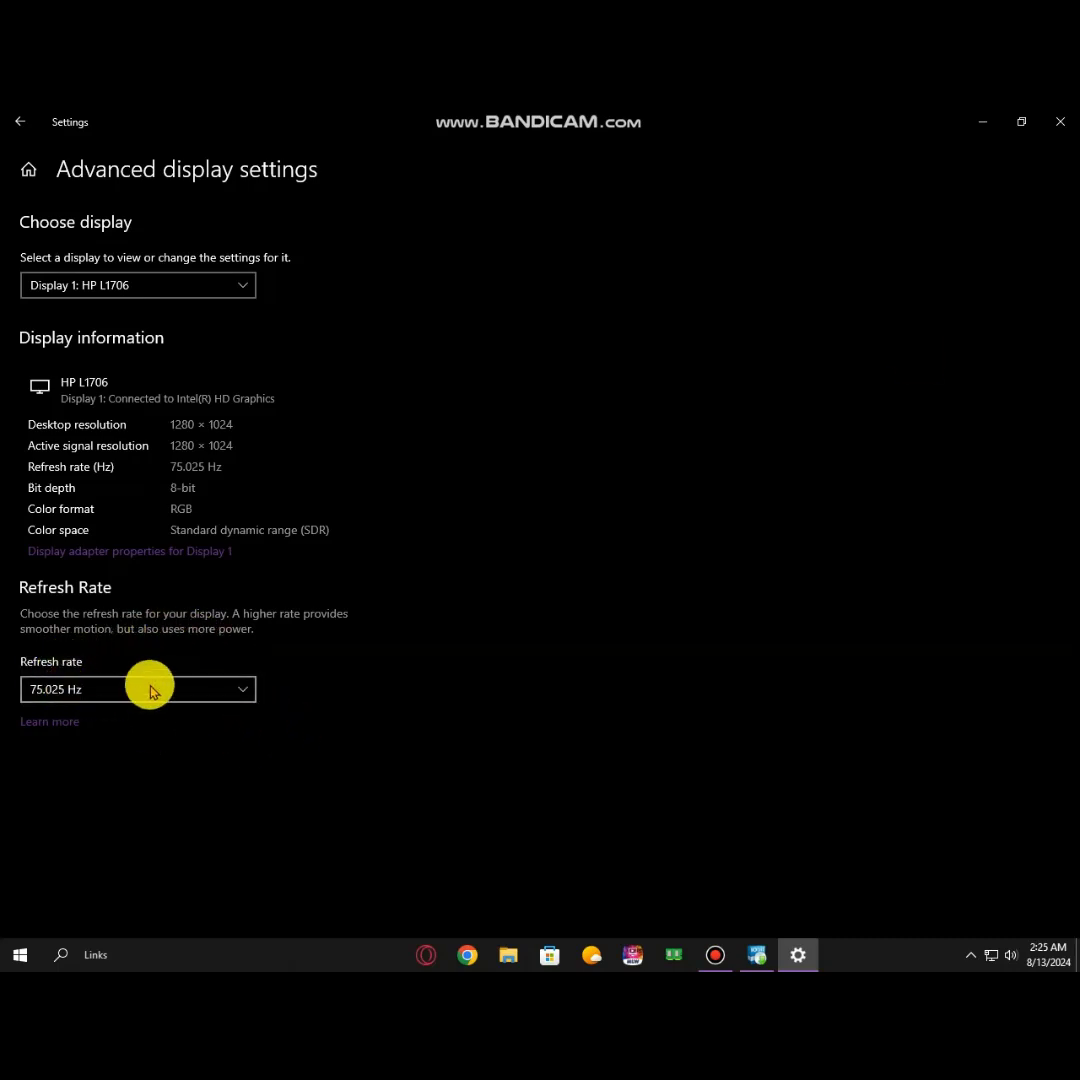
{"action": "left_click", "coordinate": [1060, 121]}
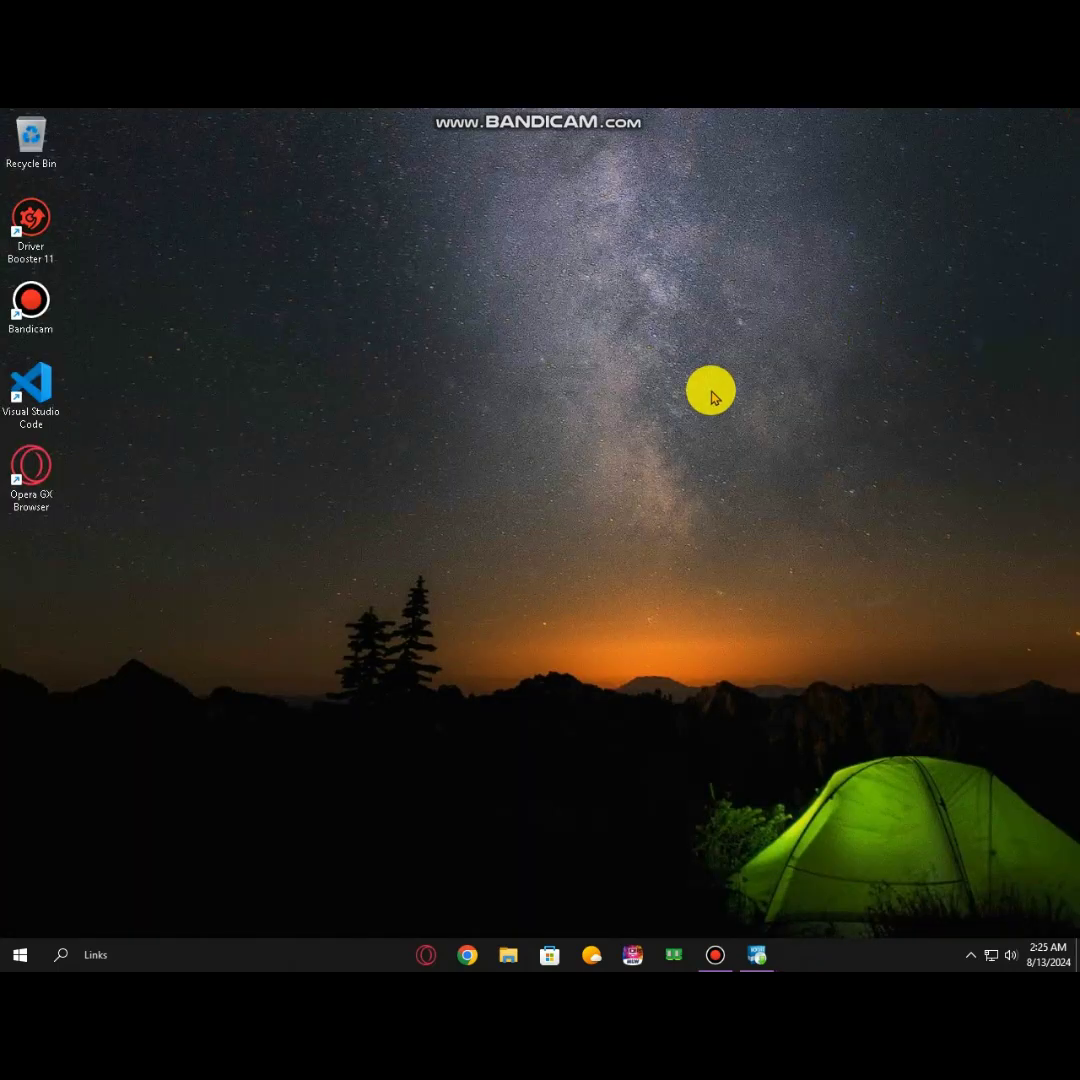
Step: Restore the Driver Booster installer, finish it by choosing to scan now, and close the Chrome window it opens
{"action": "left_click", "coordinate": [757, 955]}
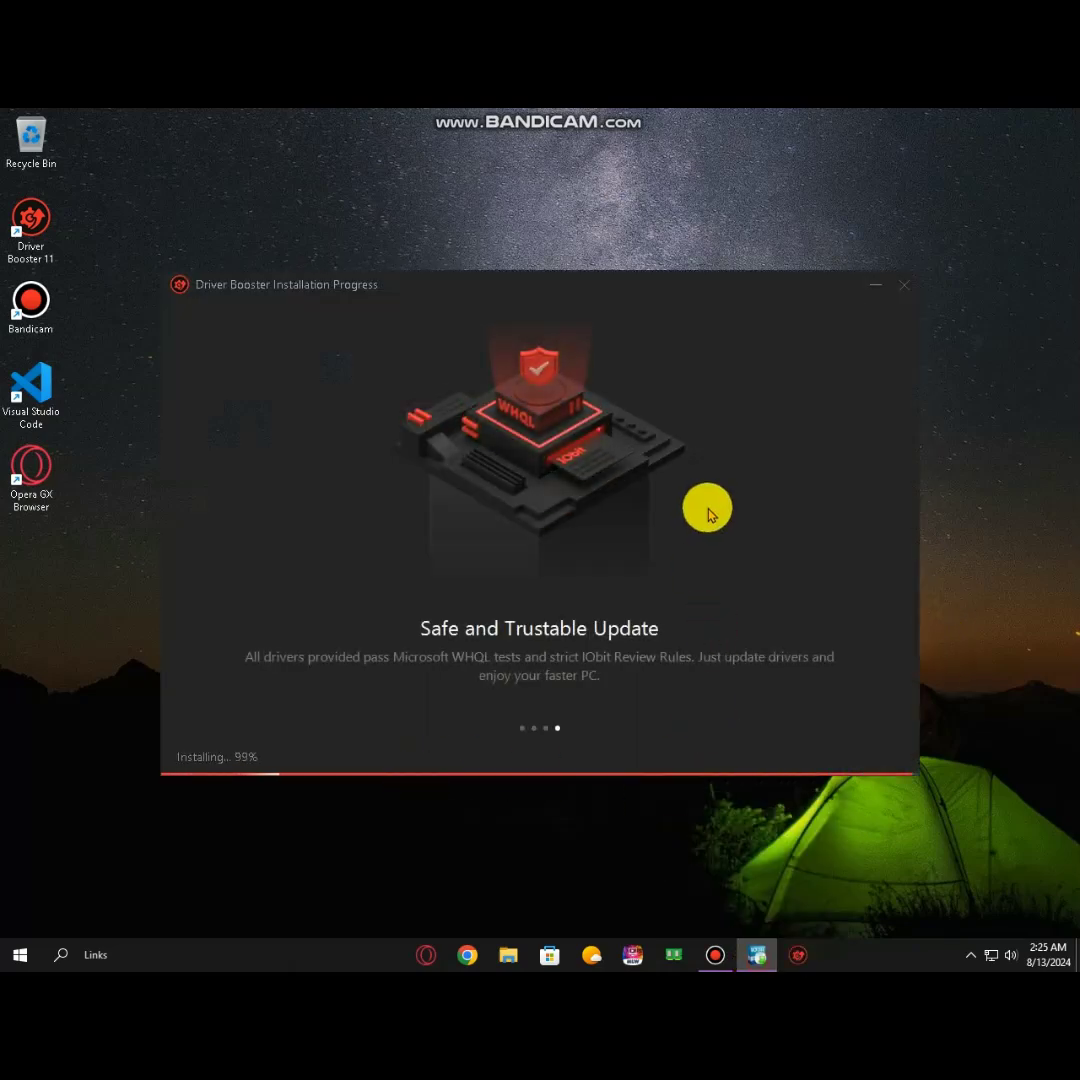
{"action": "left_click", "coordinate": [668, 718]}
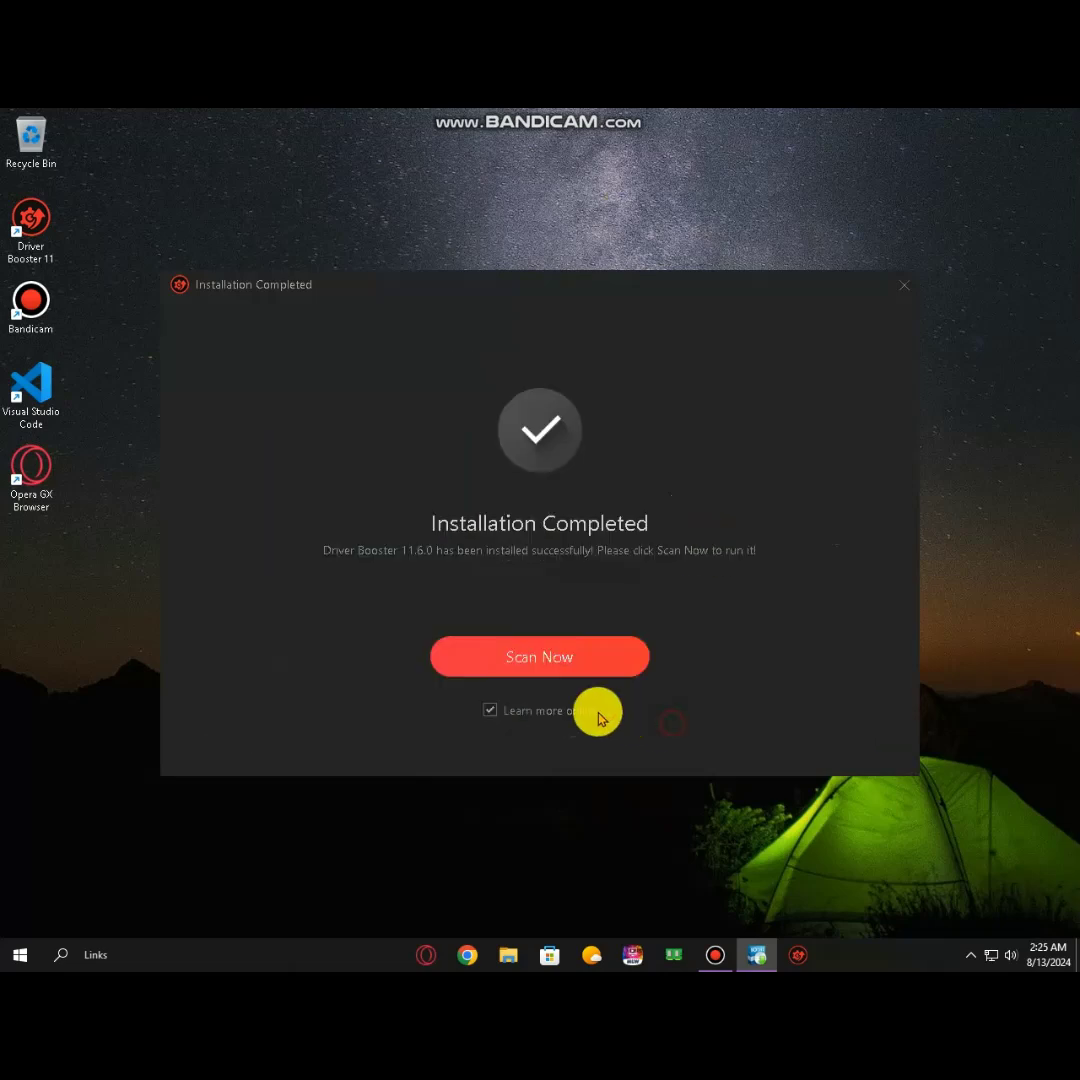
{"action": "left_click", "coordinate": [570, 658]}
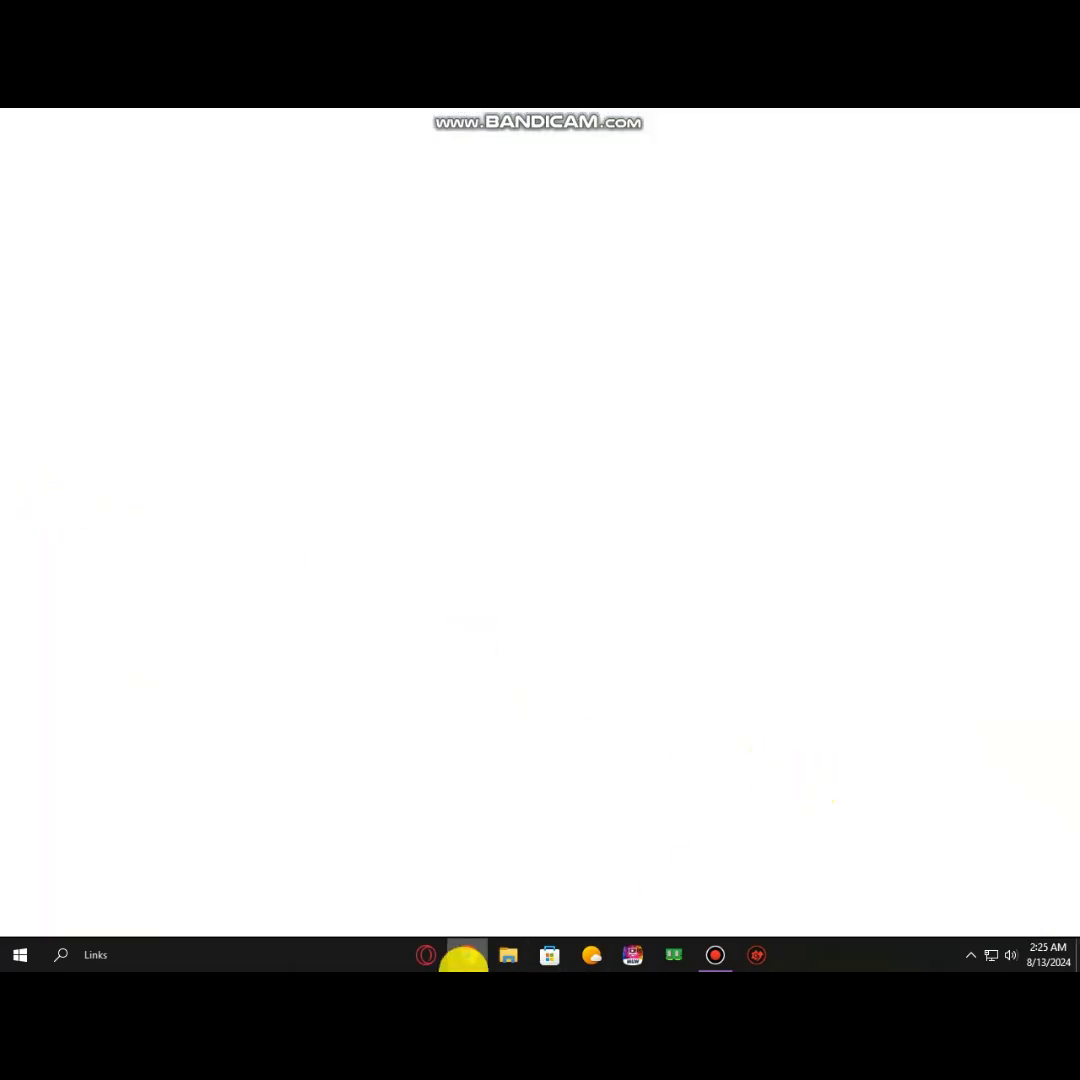
{"action": "mouse_move", "coordinate": [463, 957]}
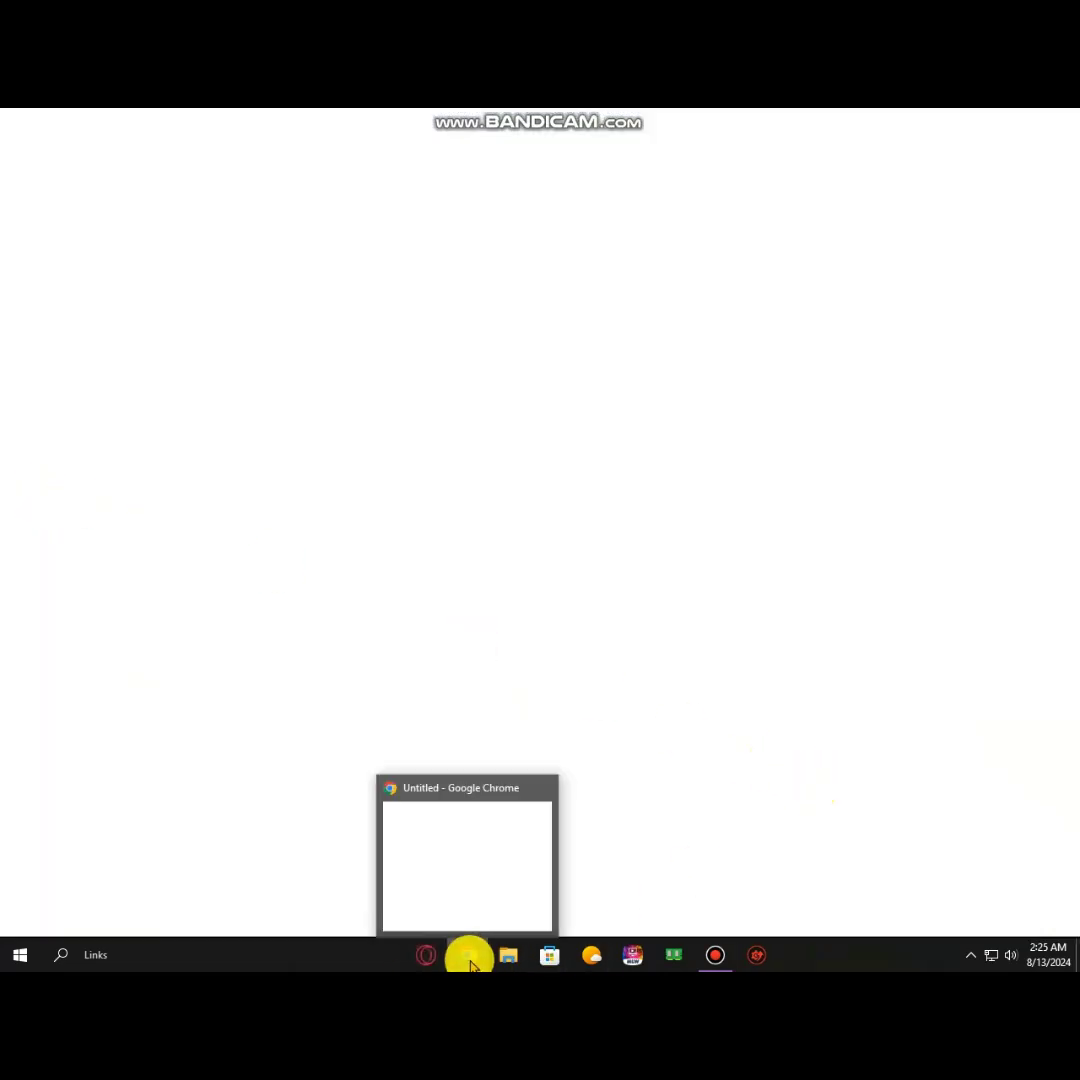
{"action": "left_click", "coordinate": [538, 790]}
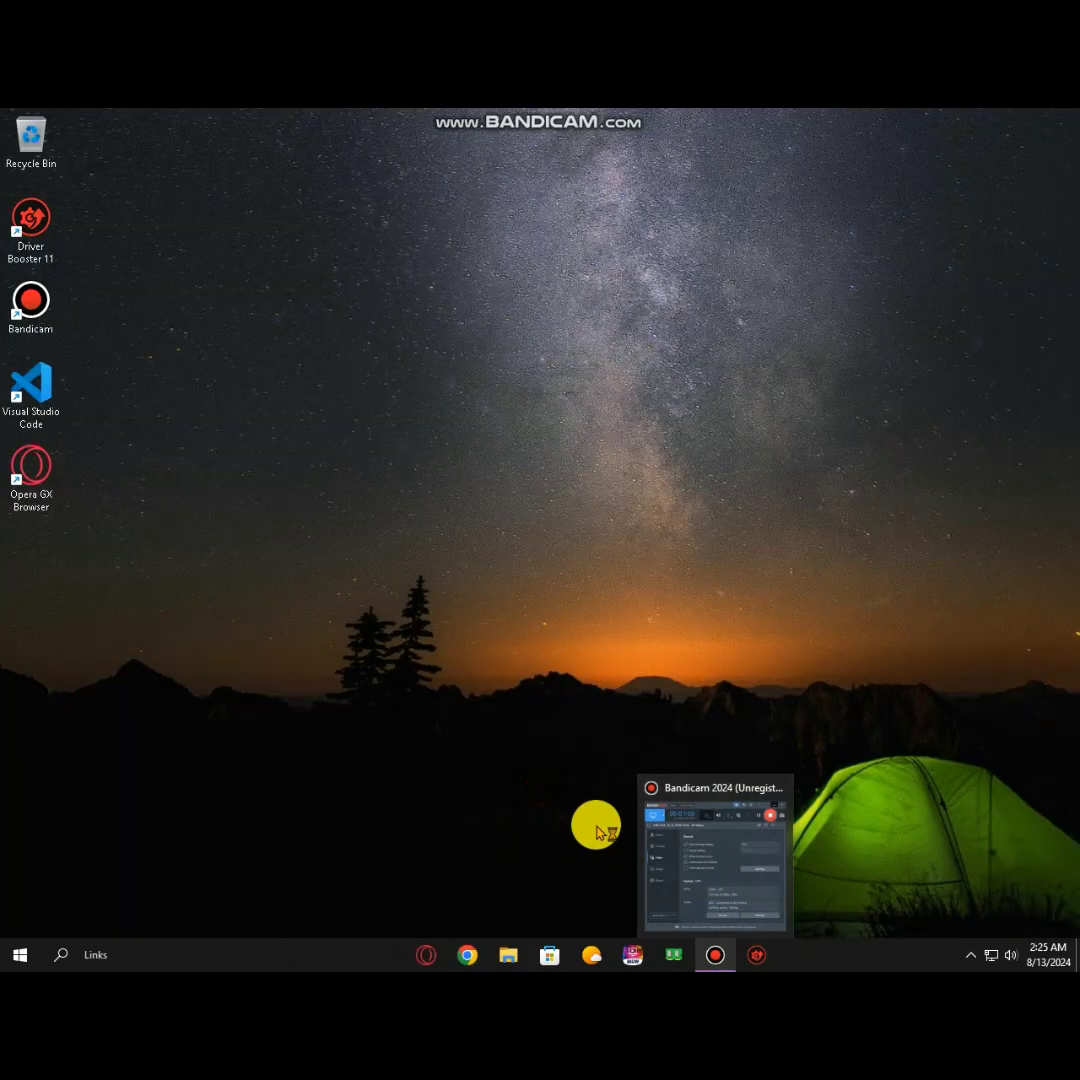
{"action": "right_click", "coordinate": [548, 502]}
{"action": "left_click", "coordinate": [630, 545]}
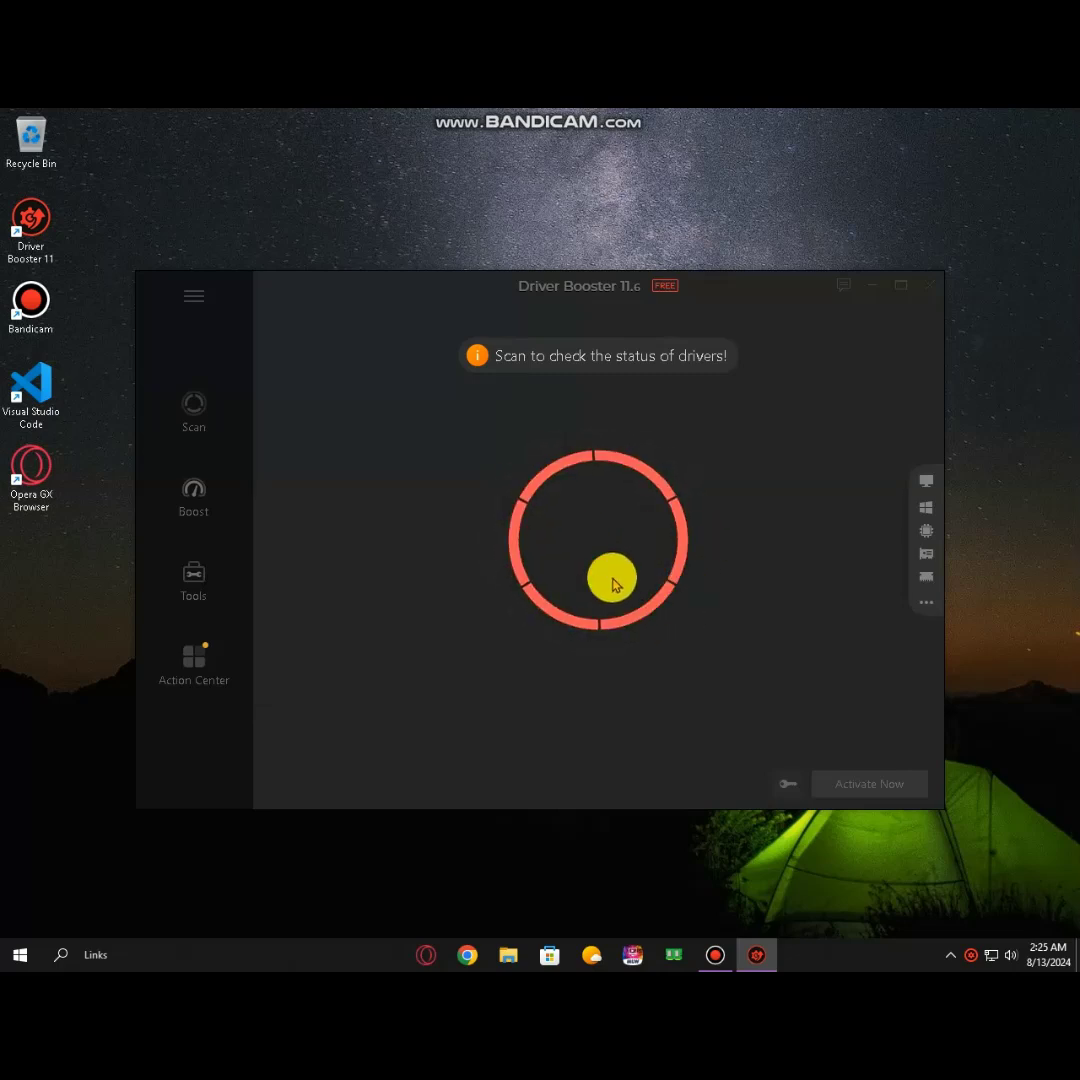
Step: Scan the PC's drivers with Driver Booster and look through the list of outdated and up-to-date devices
{"action": "left_click", "coordinate": [598, 568]}
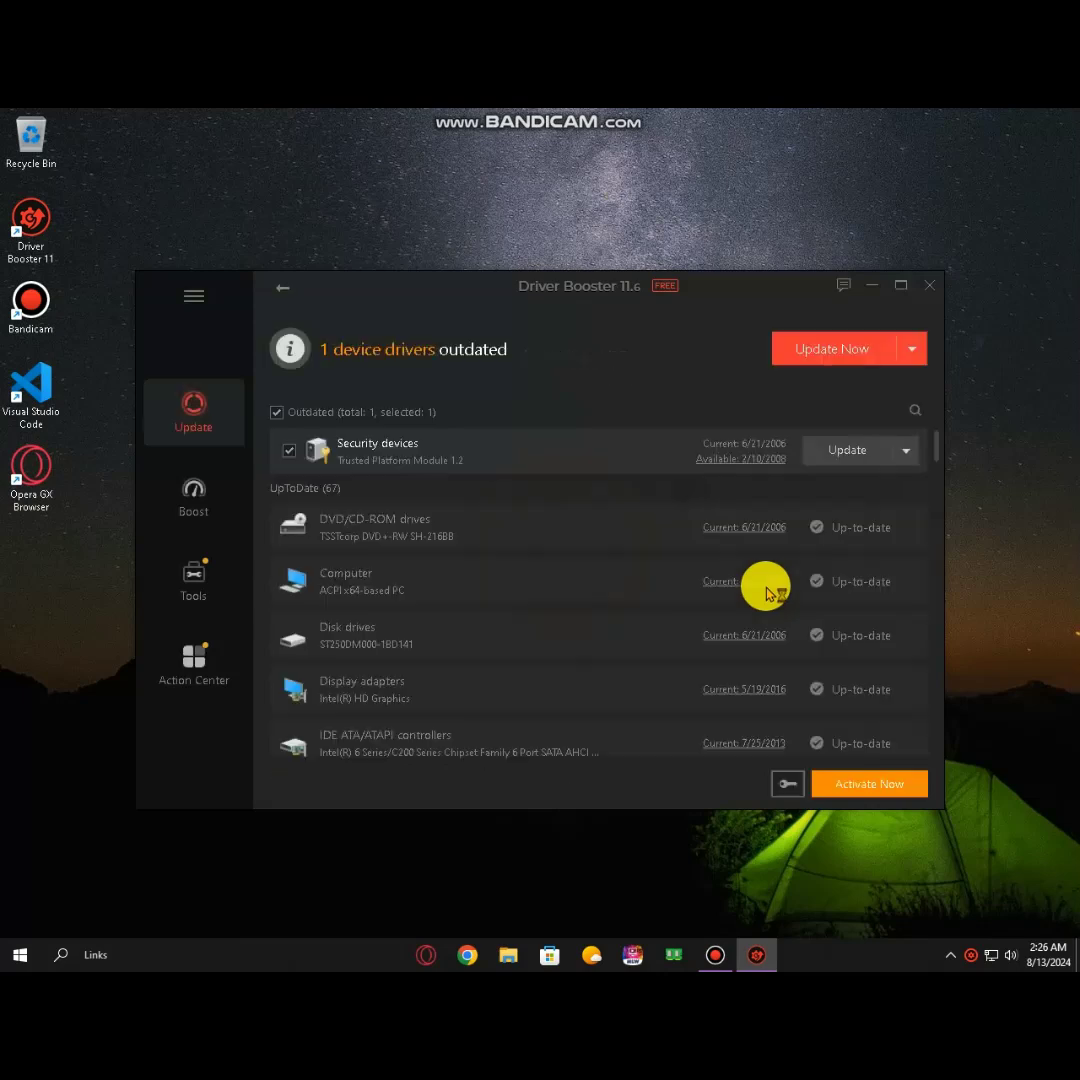
{"action": "scroll", "coordinate": [465, 610], "scroll_direction": "down", "scroll_amount": 3}
{"action": "scroll", "coordinate": [641, 632], "scroll_direction": "down", "scroll_amount": 5}
{"action": "scroll", "coordinate": [800, 530], "scroll_direction": "down", "scroll_amount": 3}
{"action": "scroll", "coordinate": [916, 718], "scroll_direction": "down", "scroll_amount": 8}
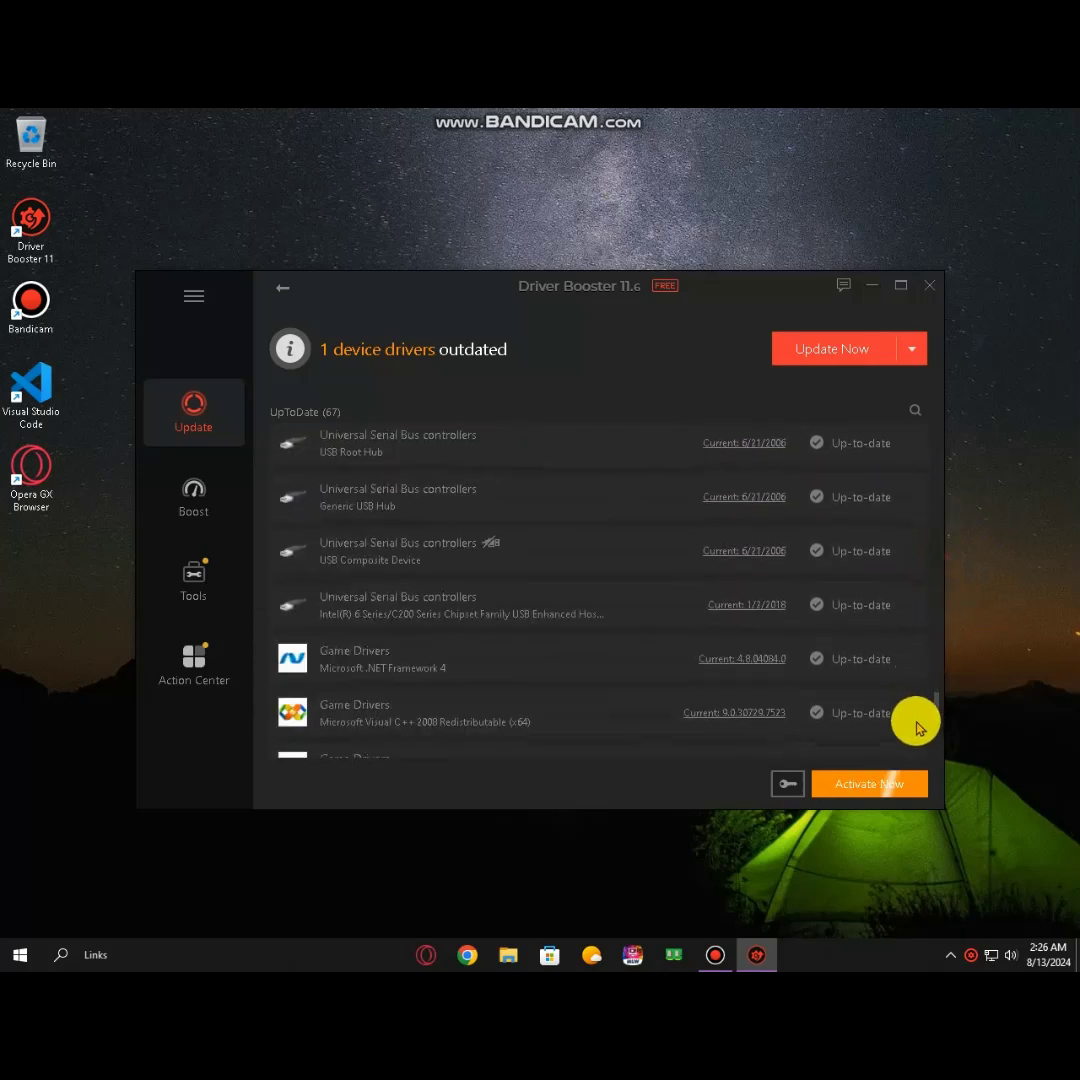
{"action": "scroll", "coordinate": [930, 603], "scroll_direction": "up", "scroll_amount": 12}
{"action": "scroll", "coordinate": [750, 460], "scroll_direction": "up", "scroll_amount": 3}
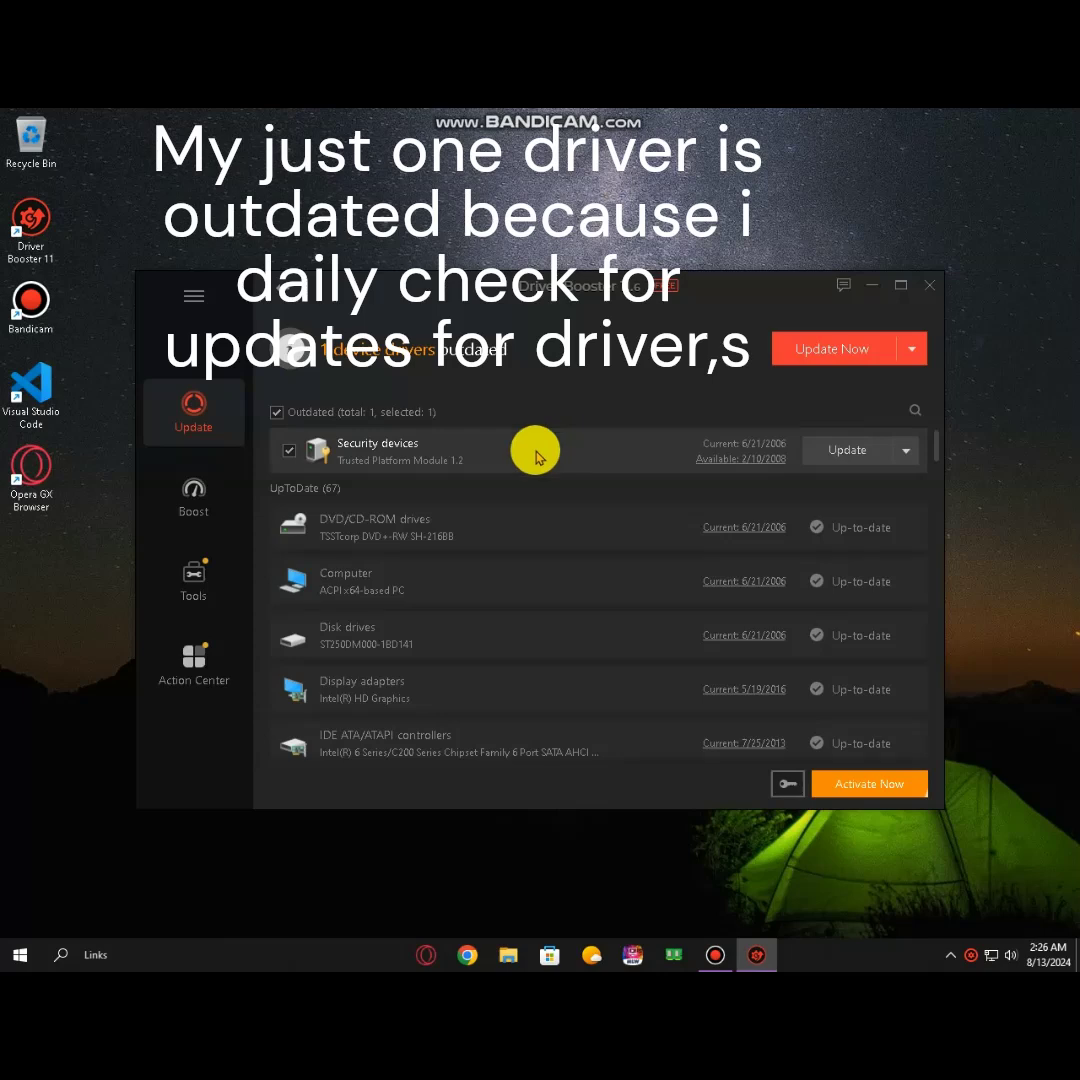
Step: Start updating the selected outdated Security devices driver, accept the installation notices, and minimize Driver Booster
{"action": "left_click", "coordinate": [815, 347]}
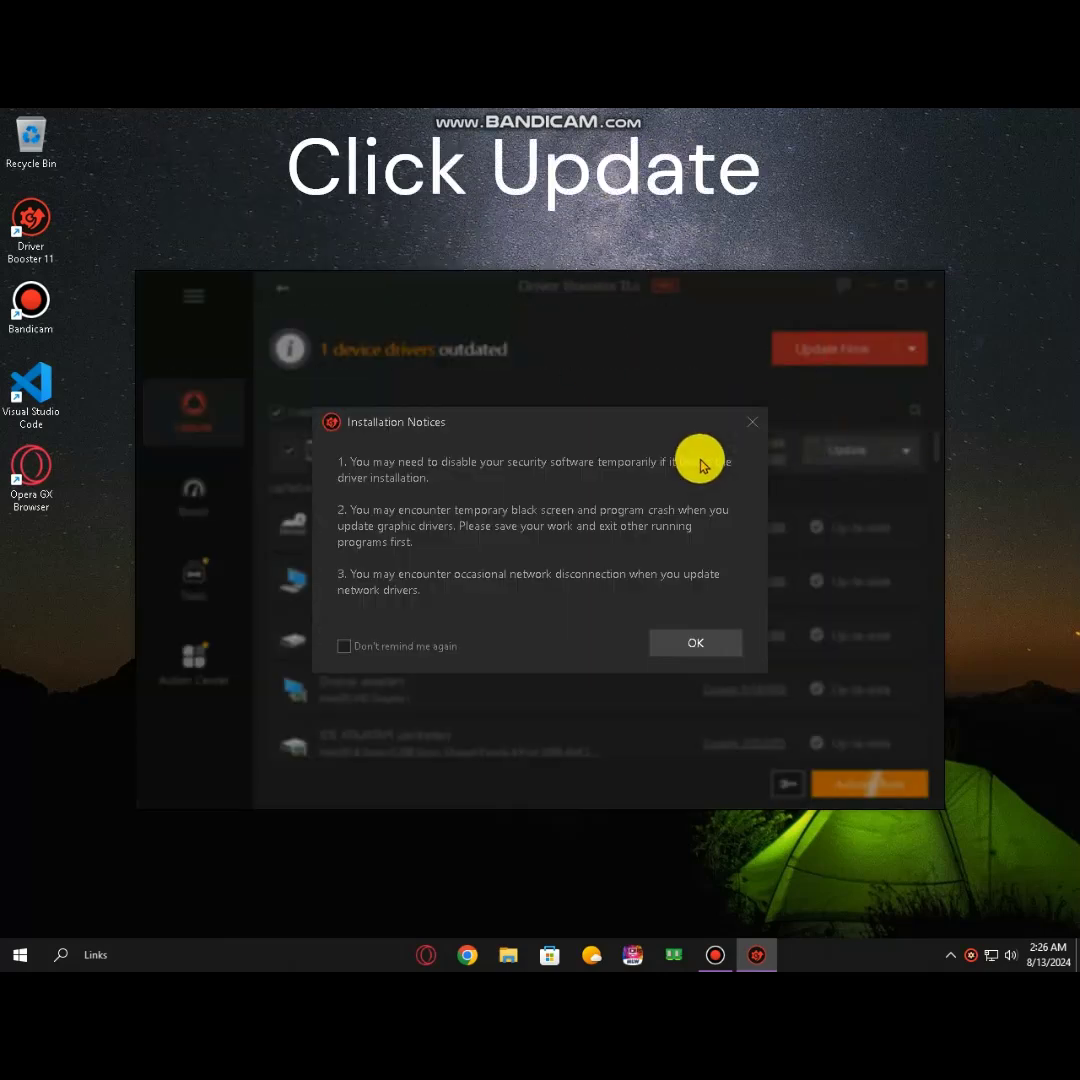
{"action": "left_click", "coordinate": [658, 650]}
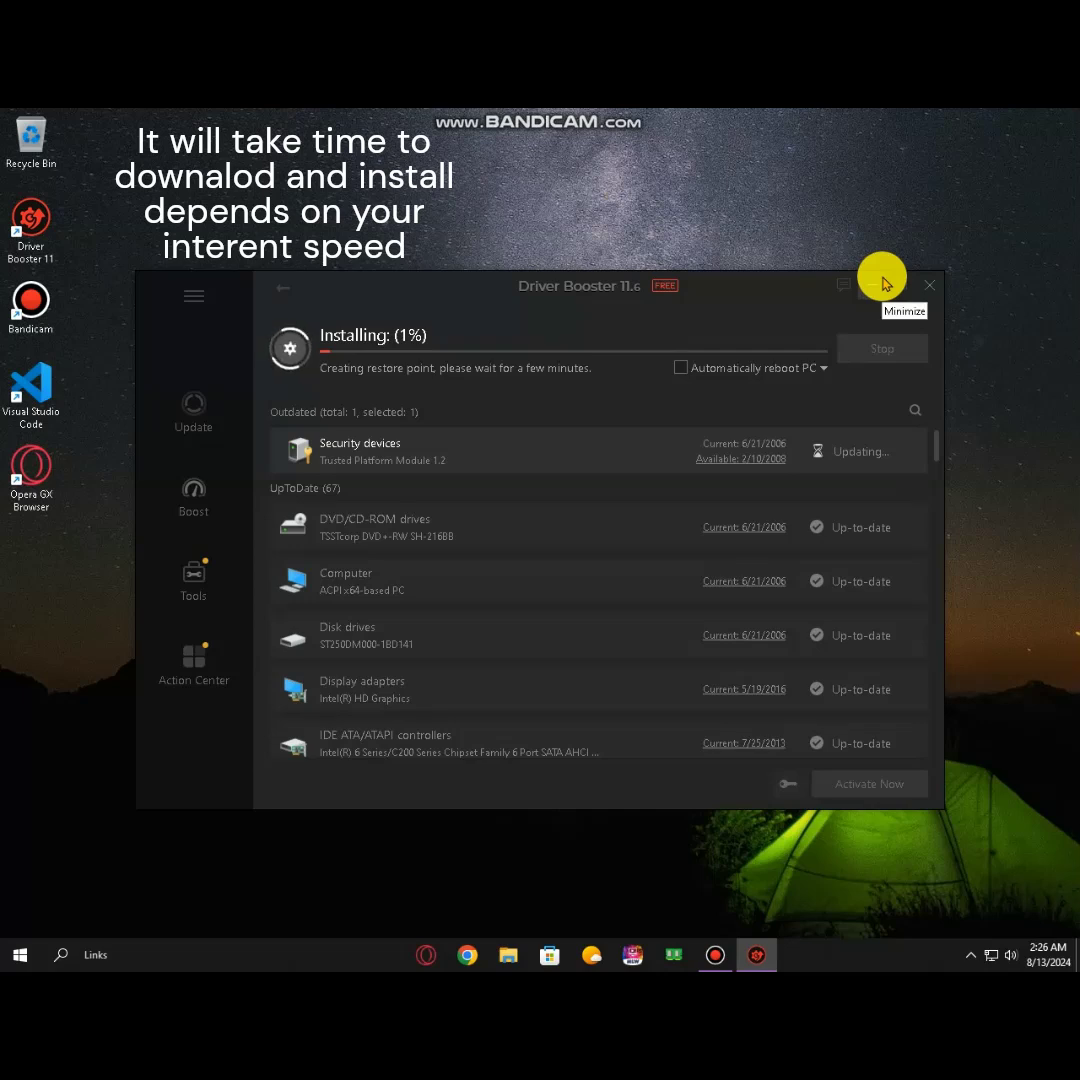
{"action": "right_click", "coordinate": [471, 201]}
{"action": "mouse_move", "coordinate": [512, 317]}
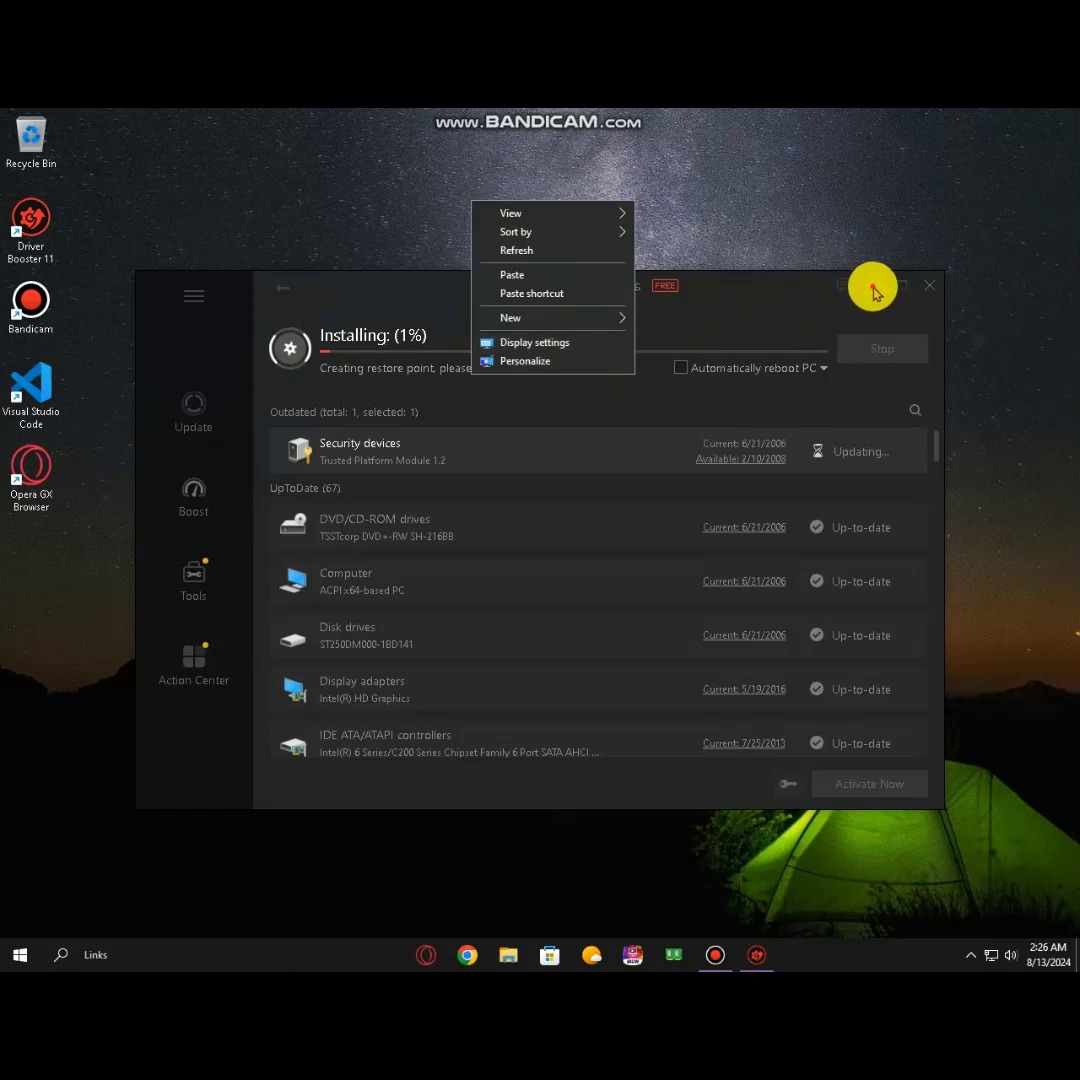
{"action": "left_click", "coordinate": [871, 285]}
Step: Open System Configuration by running msconfig
{"action": "key", "text": "super+r"}
{"action": "type", "text": "msconfig"}
{"action": "key", "text": "Return"}
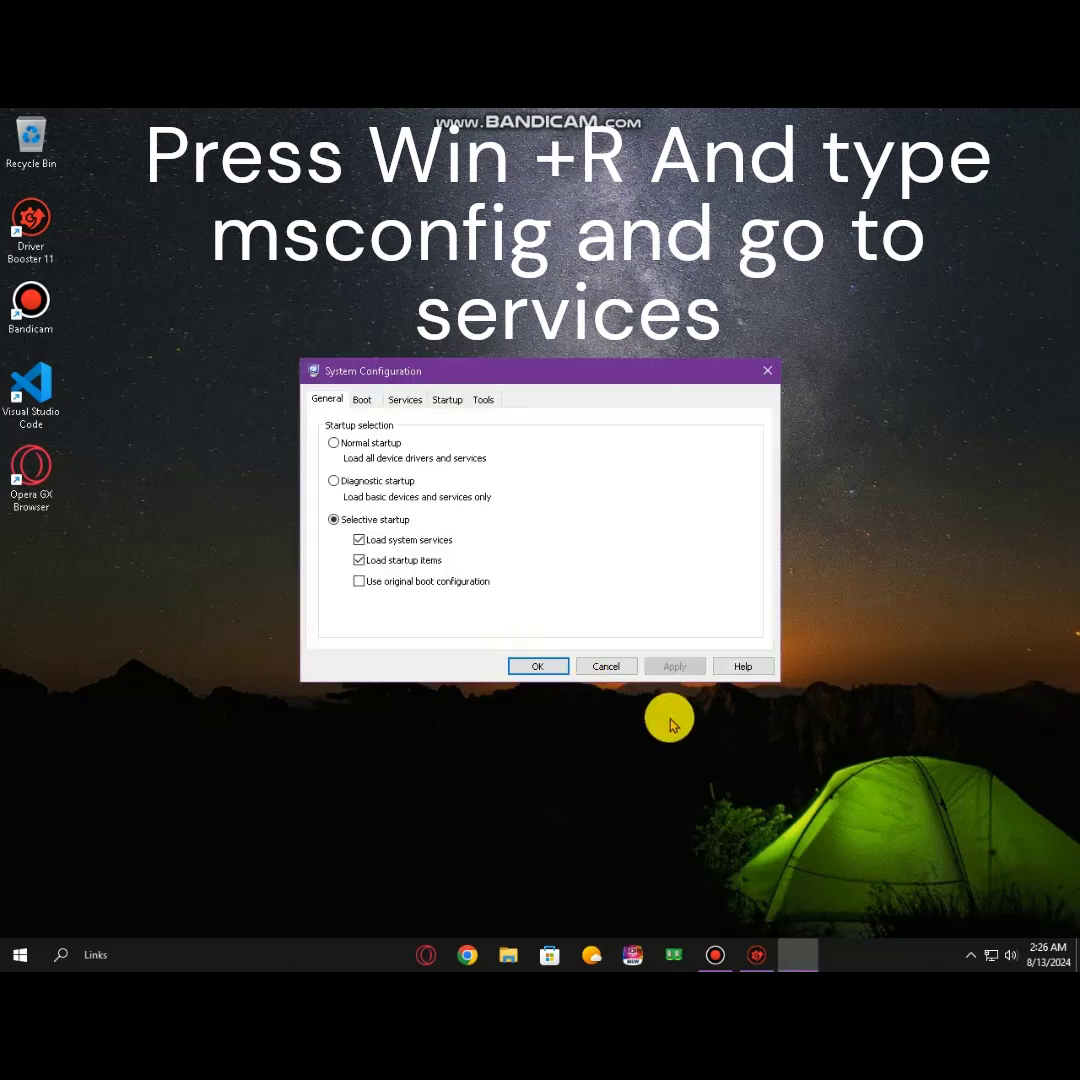
Step: Hide all Microsoft services in the System Configuration services list and apply the configuration
{"action": "left_click", "coordinate": [405, 399]}
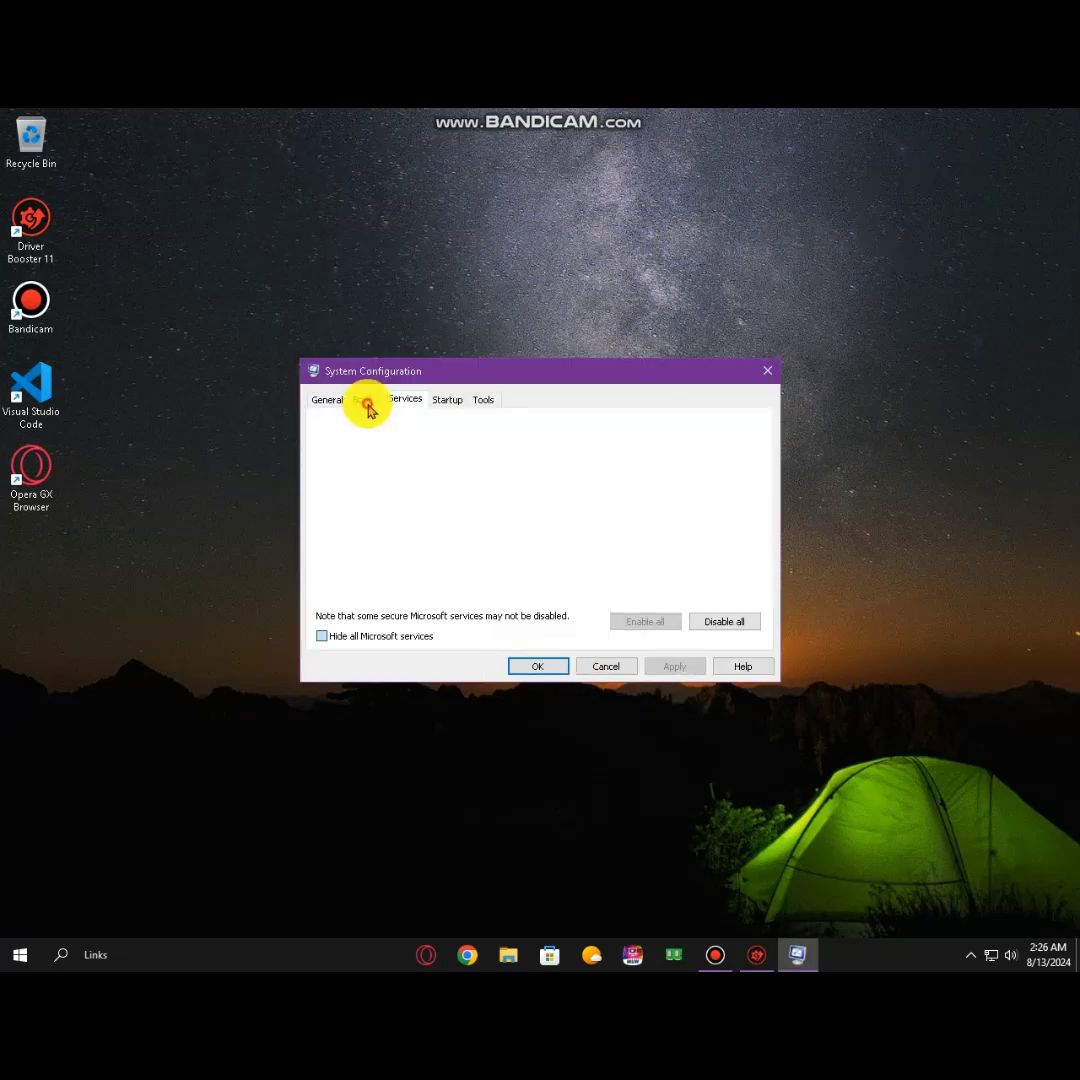
{"action": "left_click", "coordinate": [362, 399]}
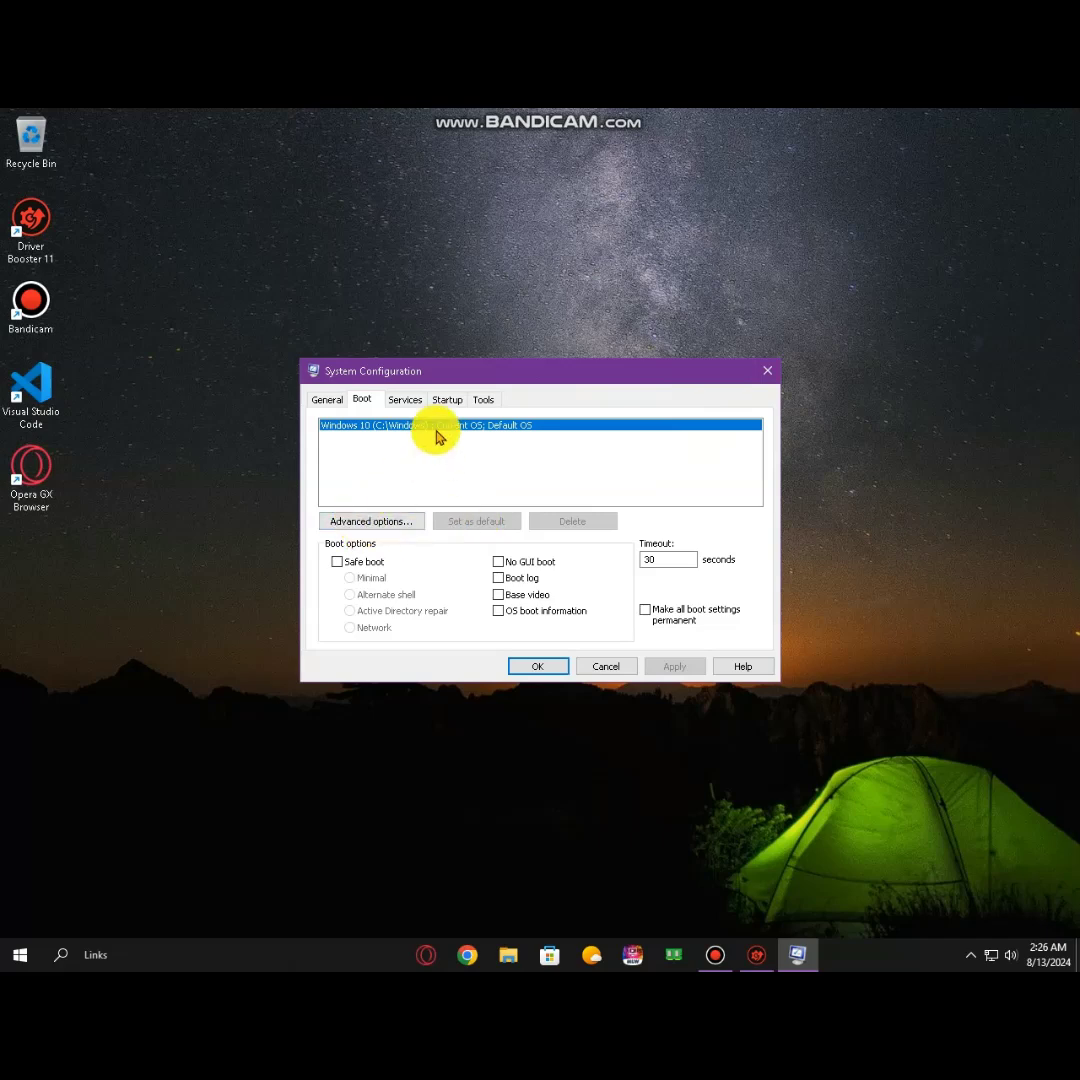
{"action": "left_click", "coordinate": [405, 399]}
{"action": "left_click", "coordinate": [330, 634]}
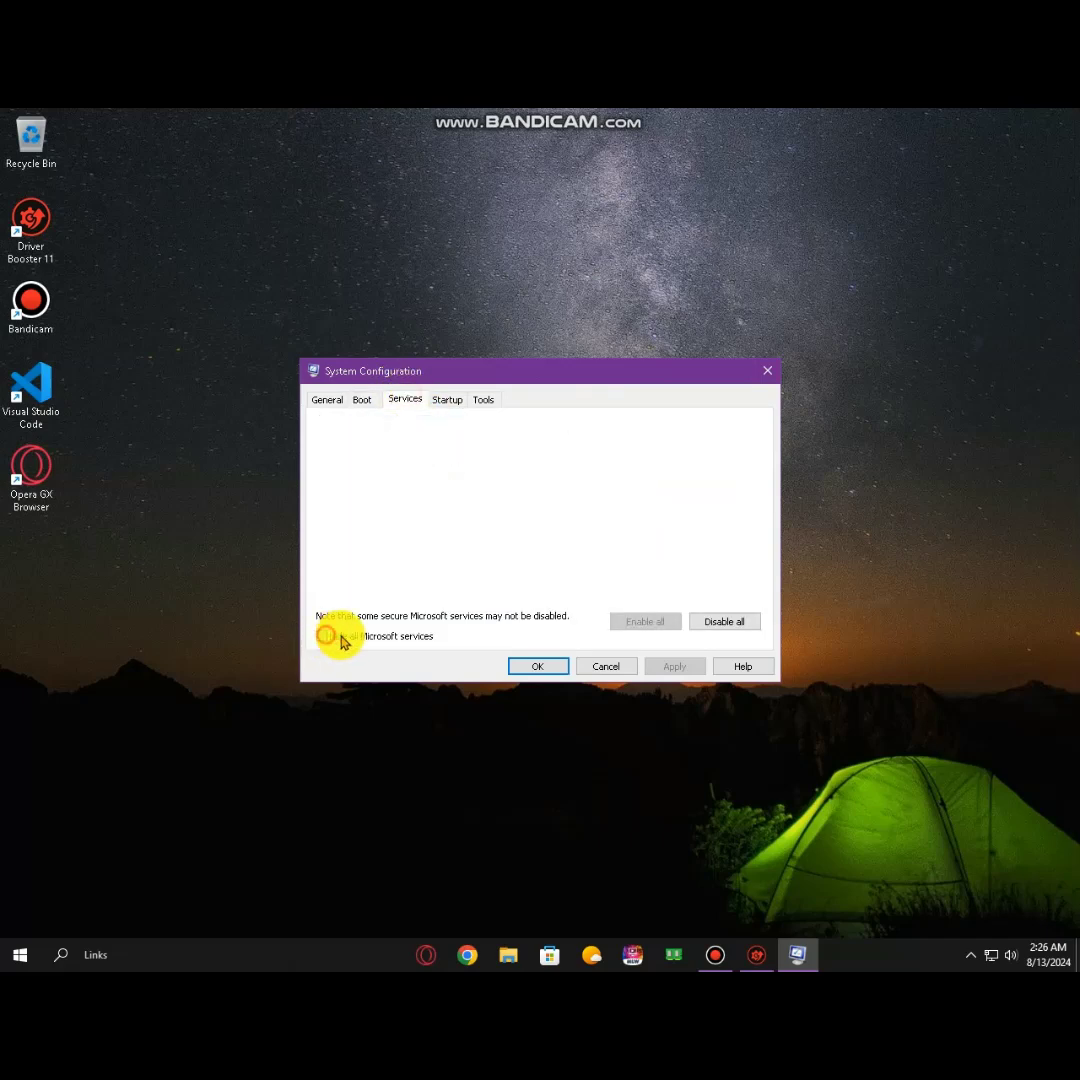
{"action": "left_click", "coordinate": [539, 667]}
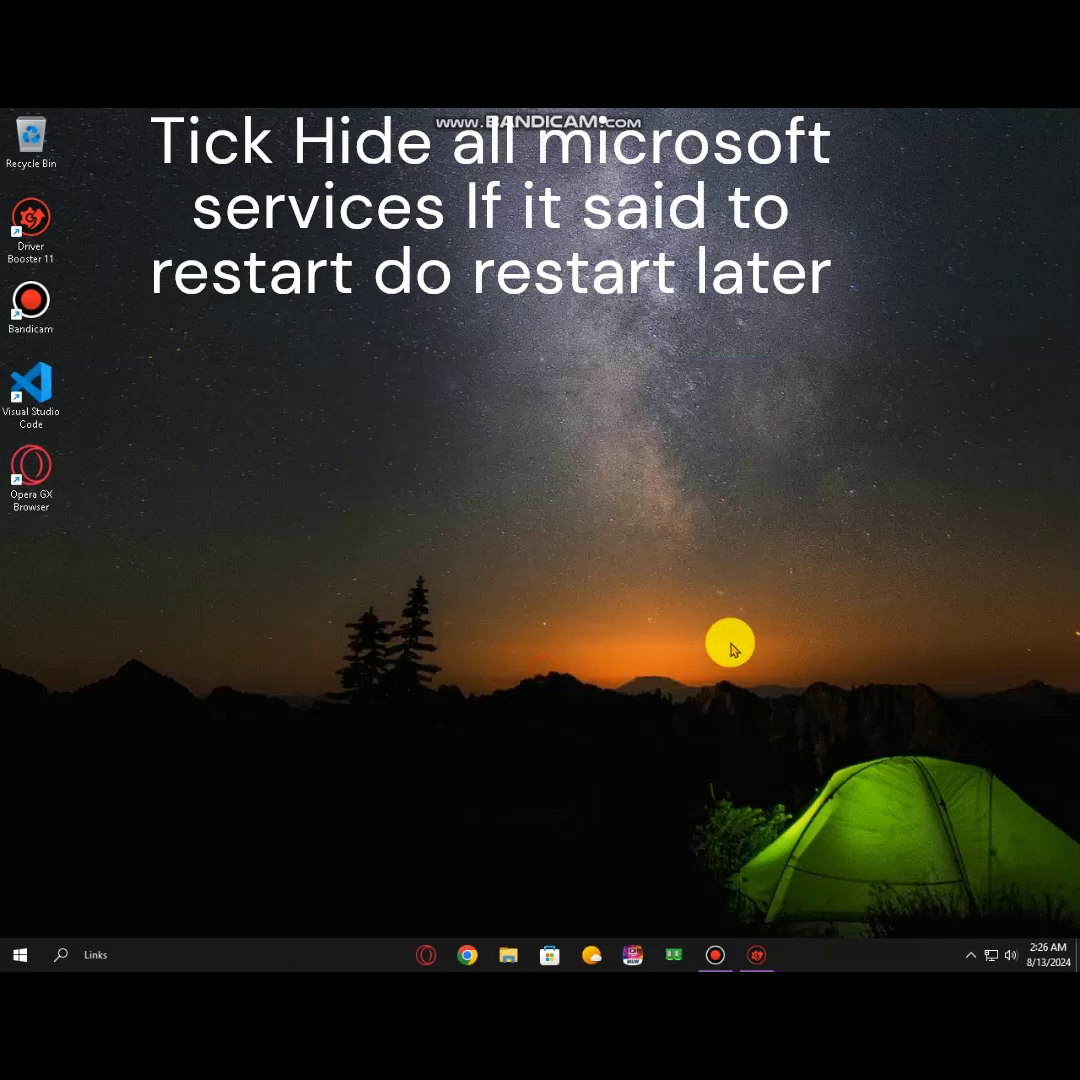
Step: Bring back Driver Booster to check the driver installation progress, and pause the recording in Bandicam
{"action": "left_click", "coordinate": [750, 960]}
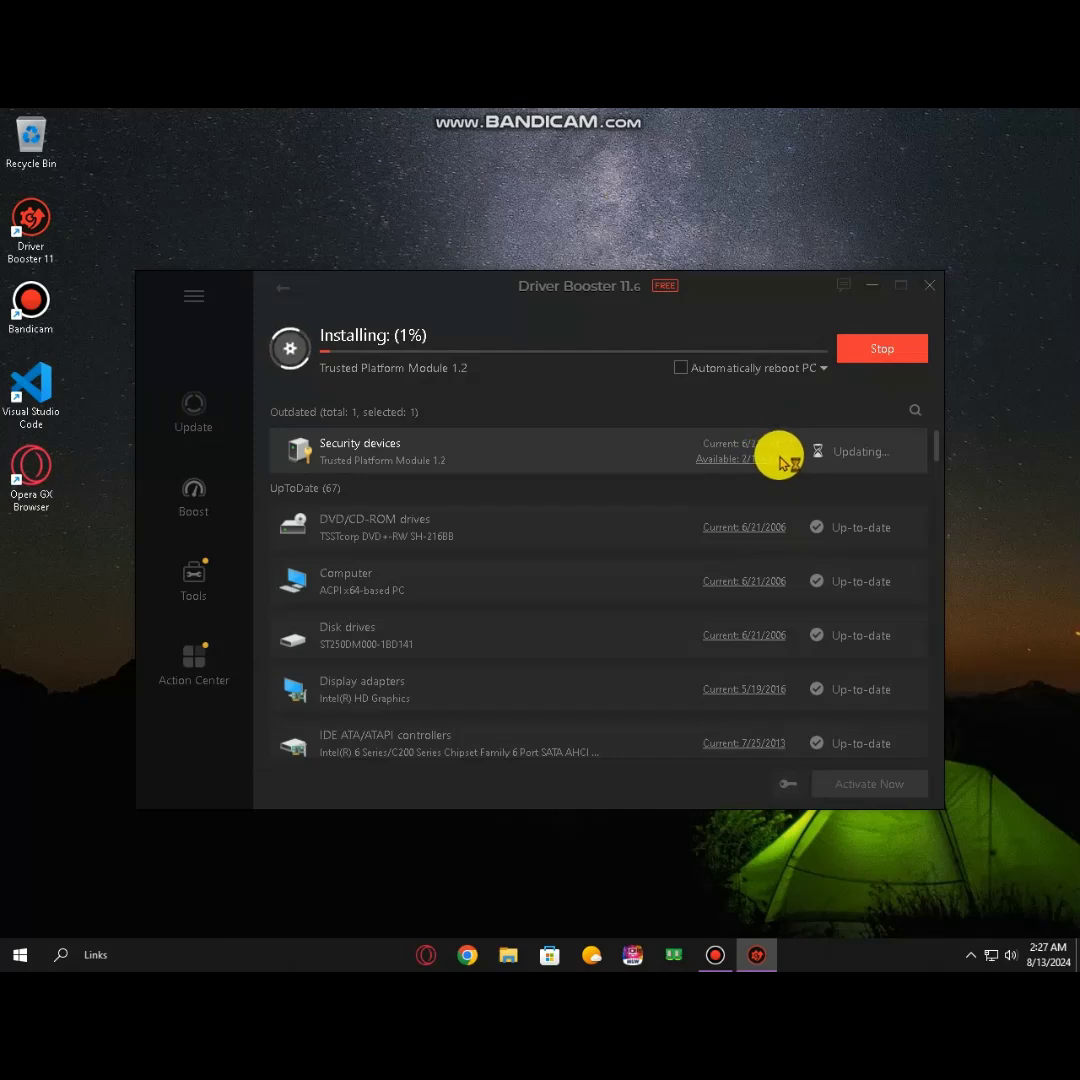
{"action": "left_click", "coordinate": [720, 938]}
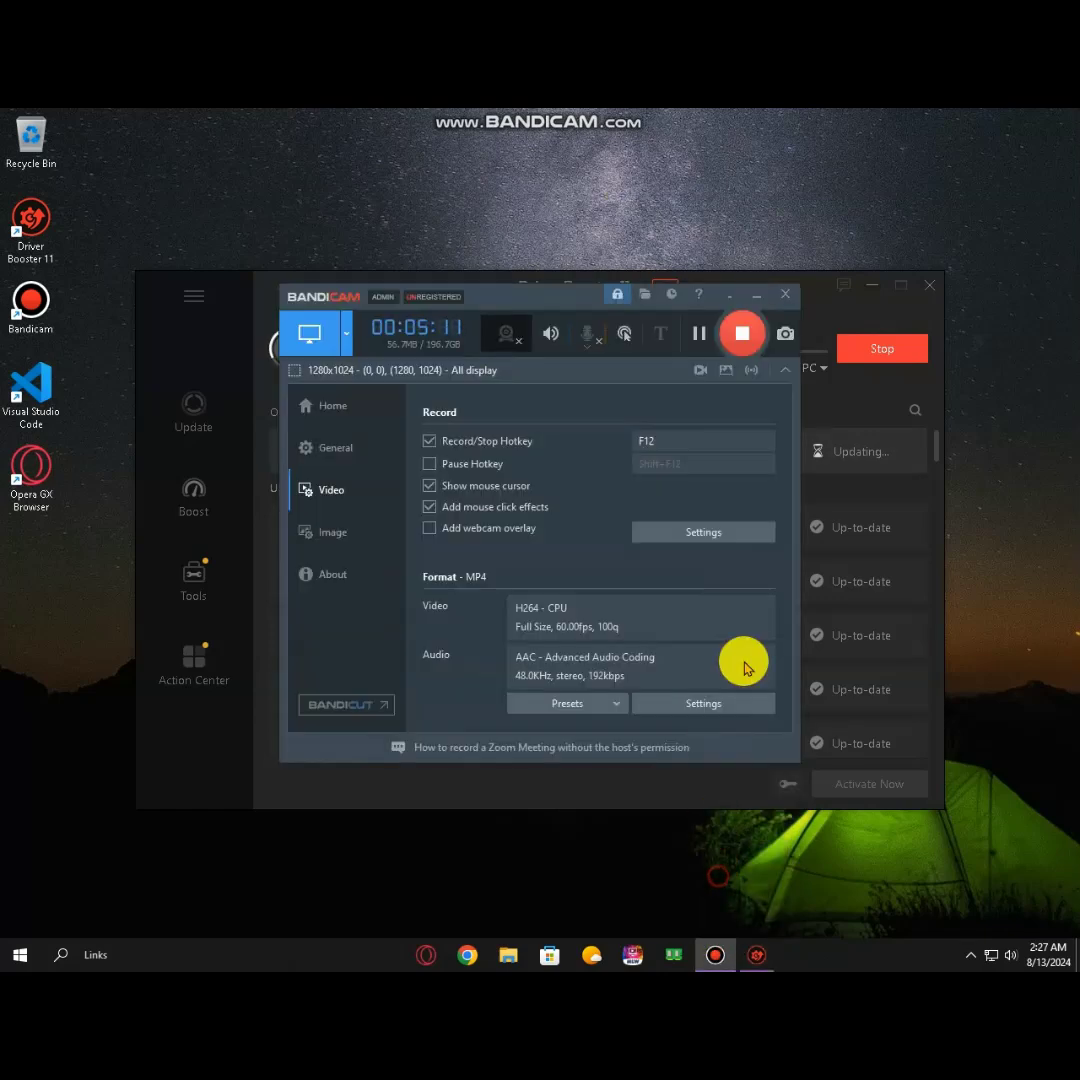
{"action": "left_click", "coordinate": [693, 345]}
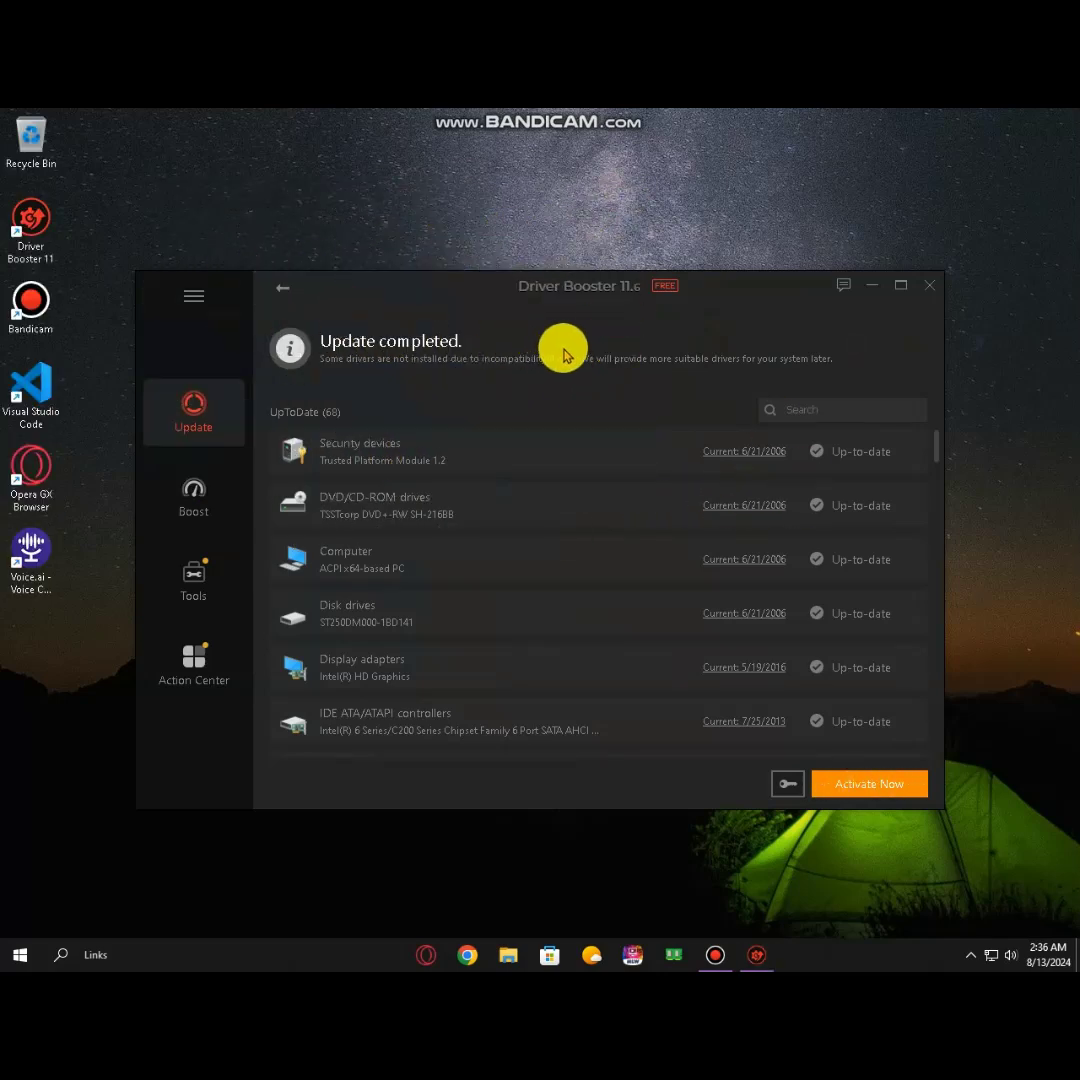
Step: Run Super Boost under Driver Booster's Game Boost and open Smart Game Booster from its background icon
{"action": "left_click", "coordinate": [199, 500]}
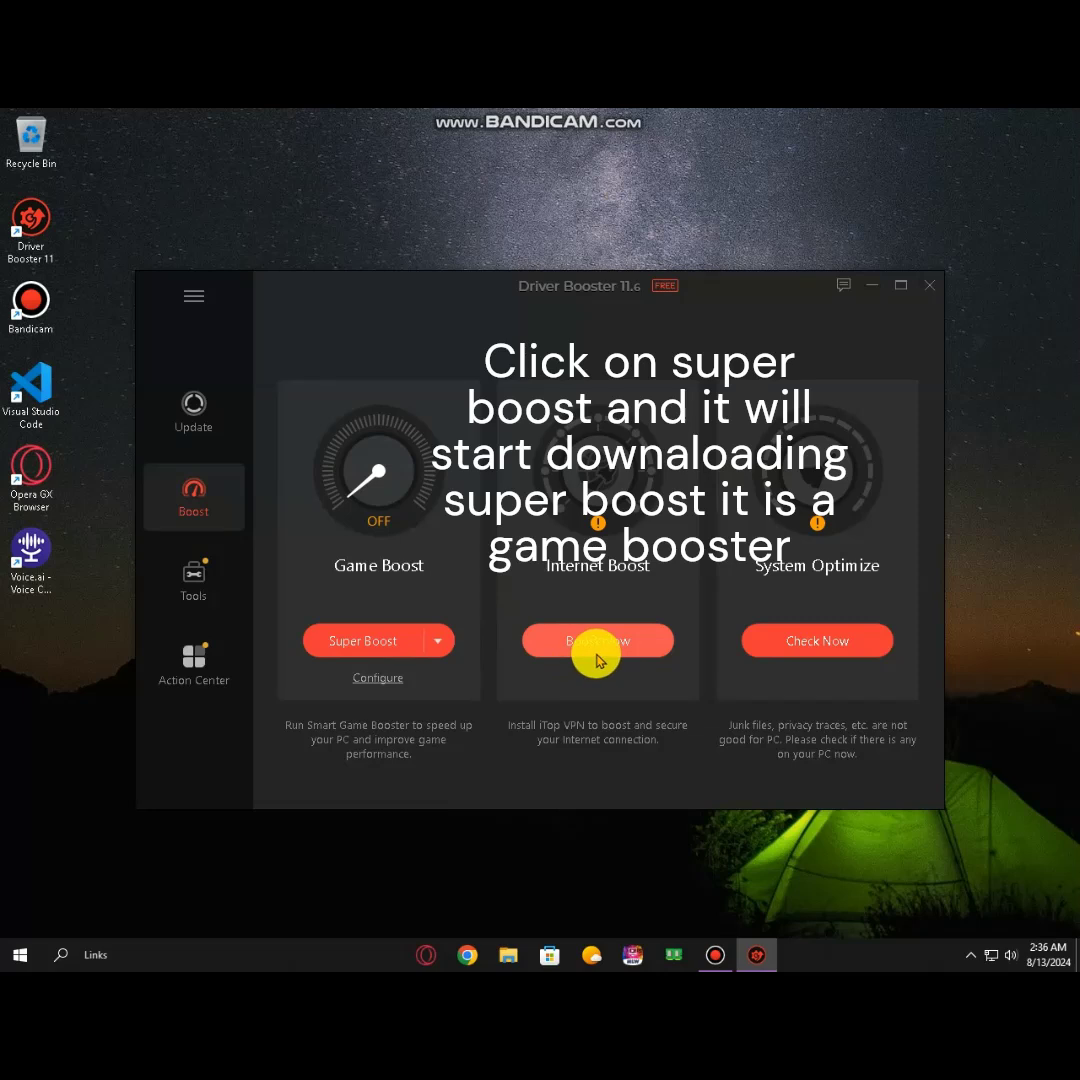
{"action": "left_click", "coordinate": [446, 640]}
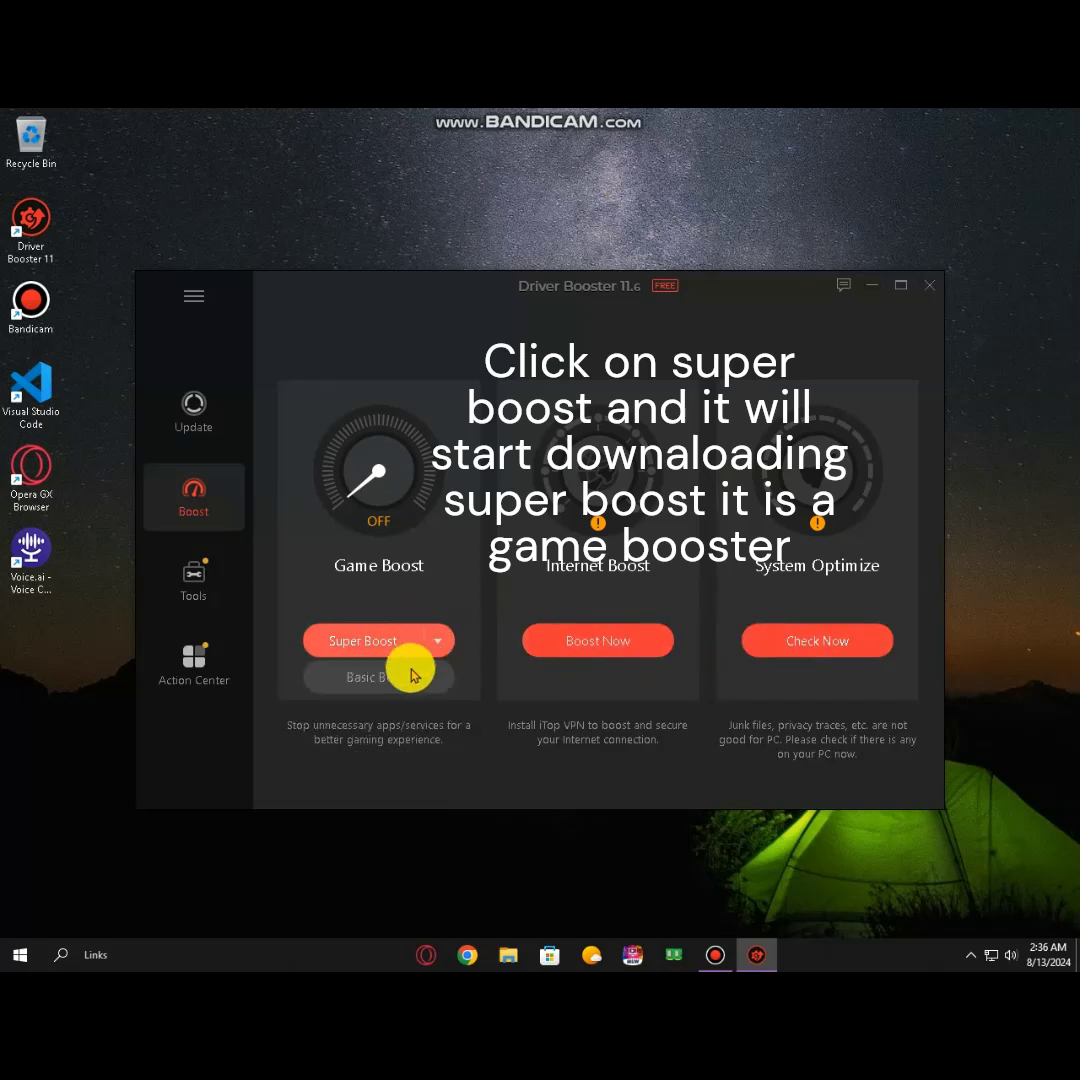
{"action": "left_click", "coordinate": [343, 645]}
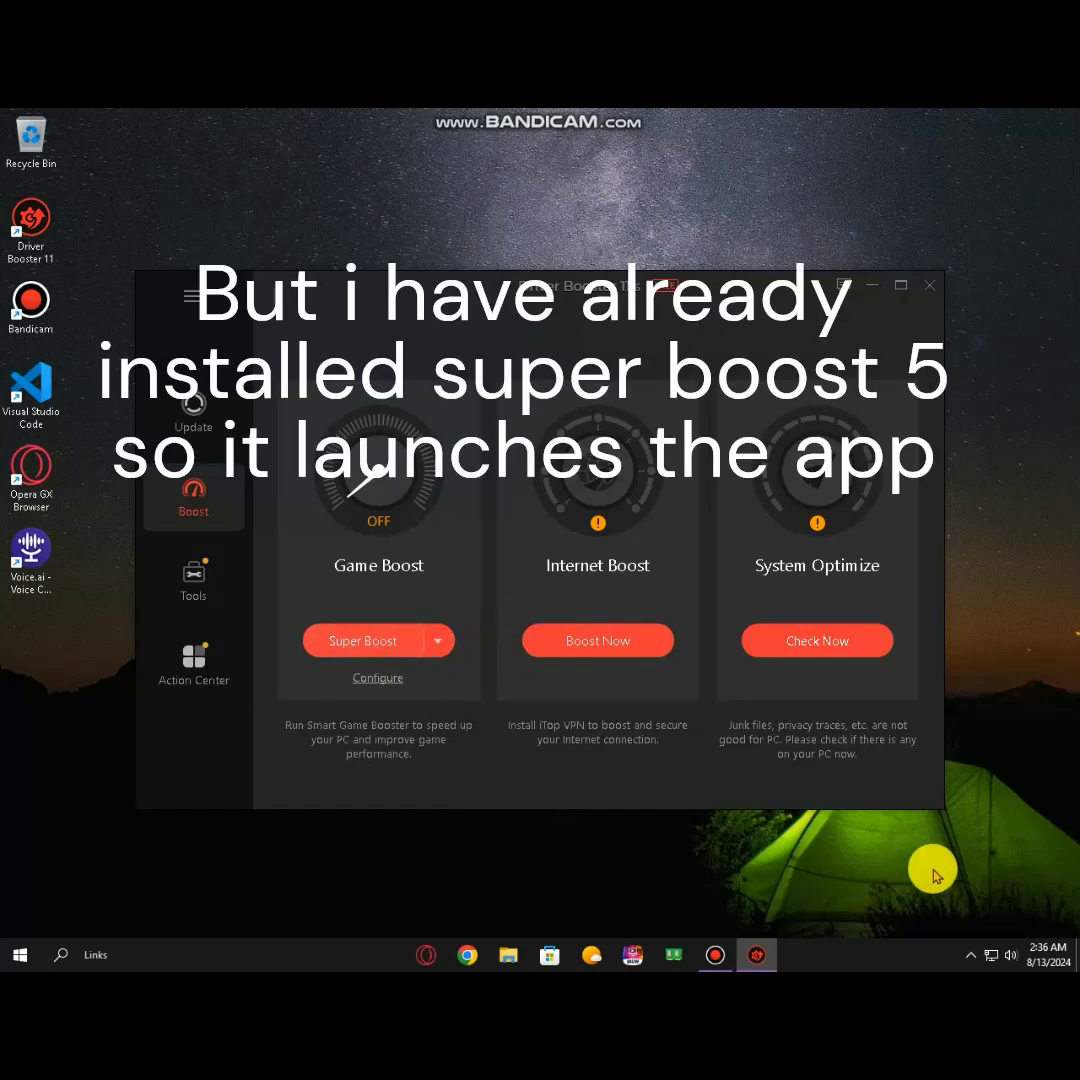
{"action": "left_click", "coordinate": [971, 957]}
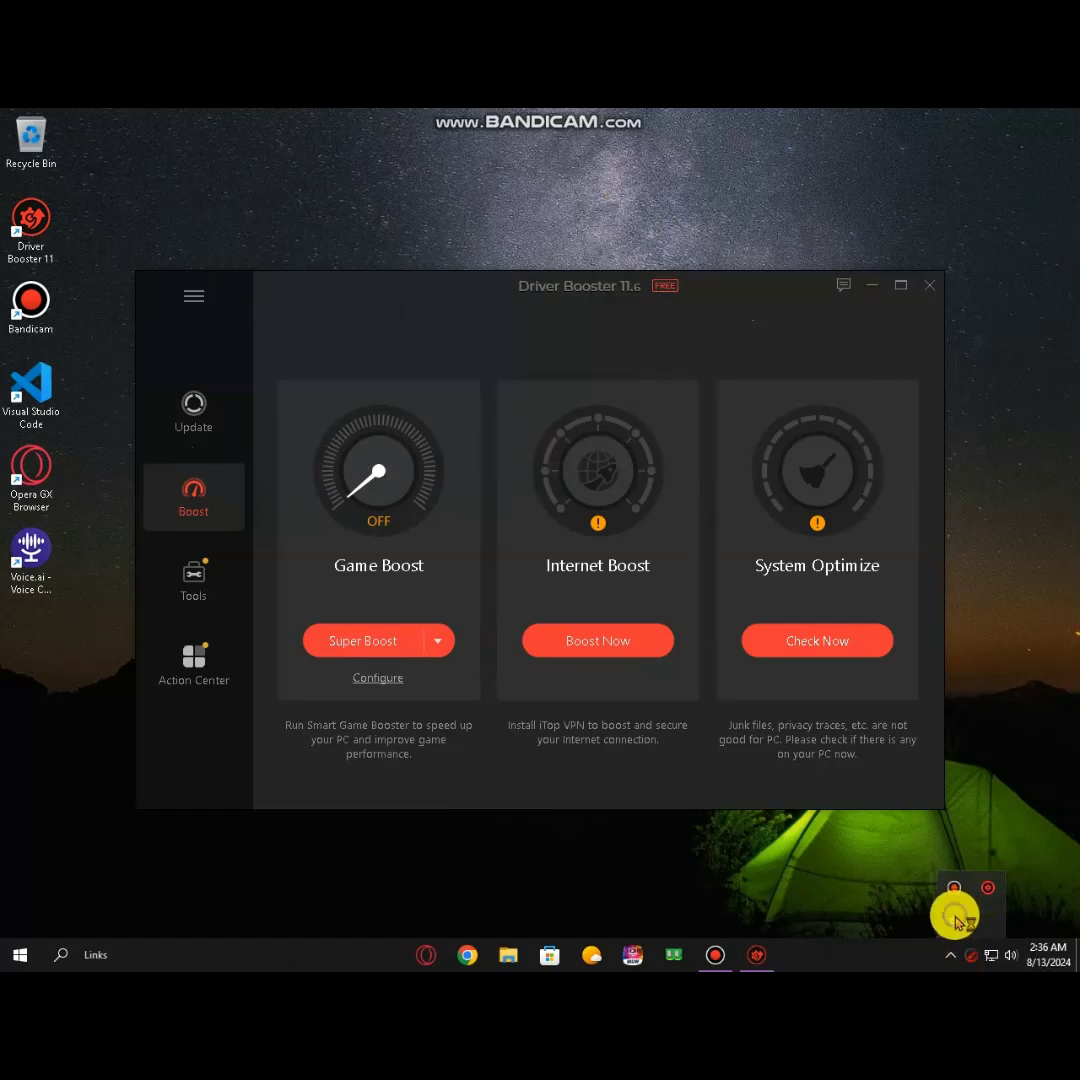
{"action": "right_click", "coordinate": [955, 920]}
{"action": "left_click", "coordinate": [816, 902]}
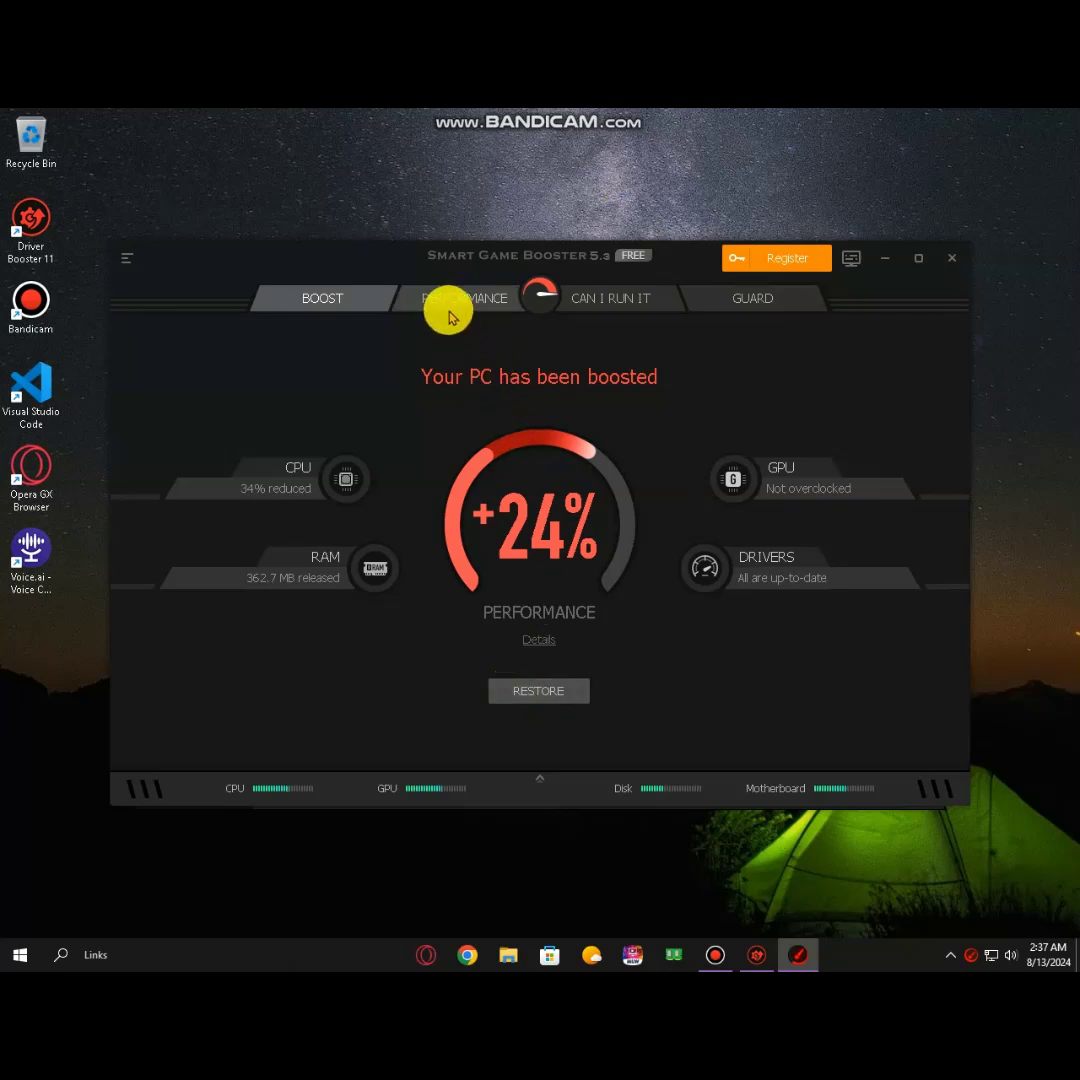
Step: Start a performance scan of the PC in Smart Game Booster
{"action": "left_click", "coordinate": [449, 316]}
{"action": "left_click", "coordinate": [380, 682]}
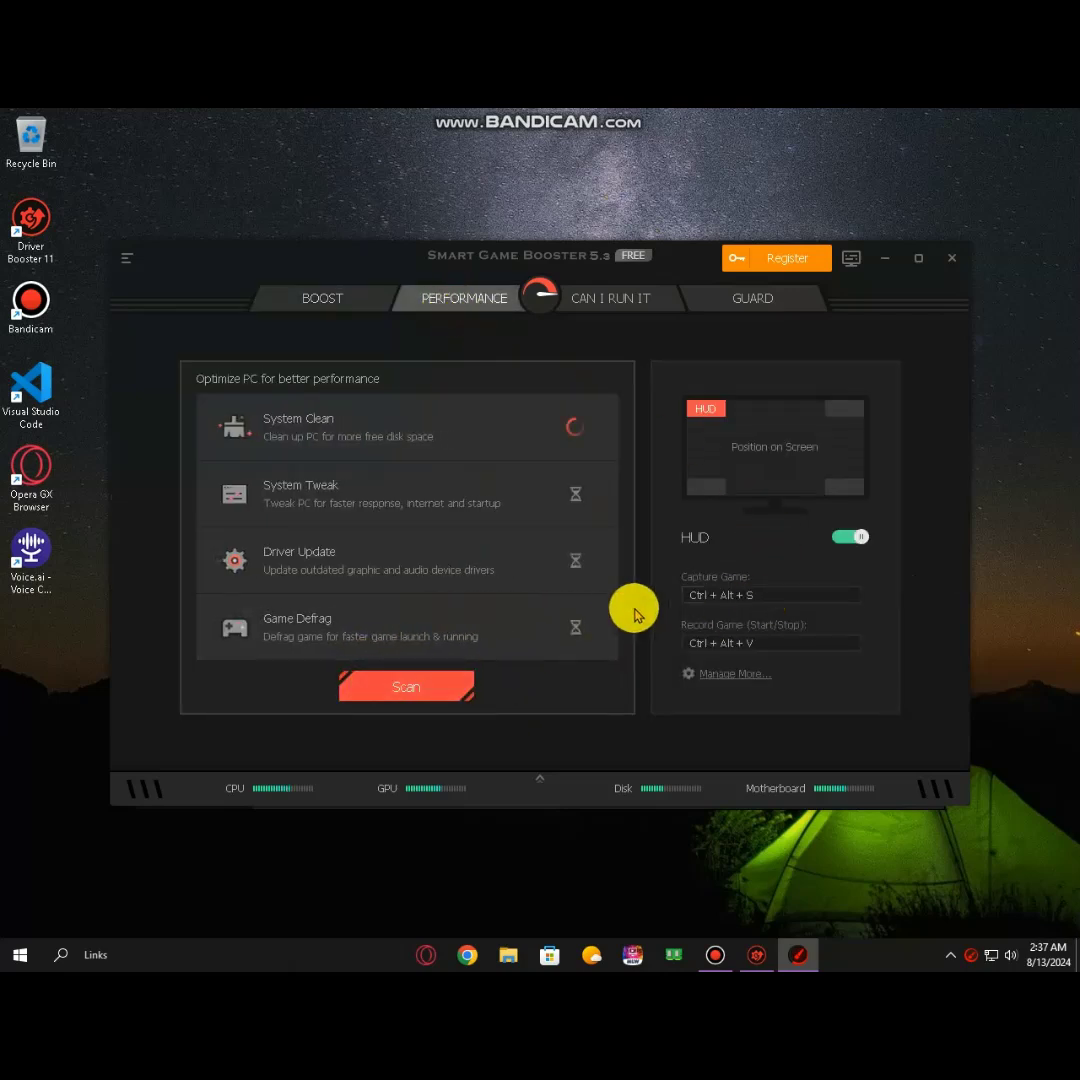
Step: Check whether the PC can run Grand Theft Auto V and Cyberpunk 2077, closing the Fortnite store page that opens in Chrome
{"action": "left_click", "coordinate": [585, 302]}
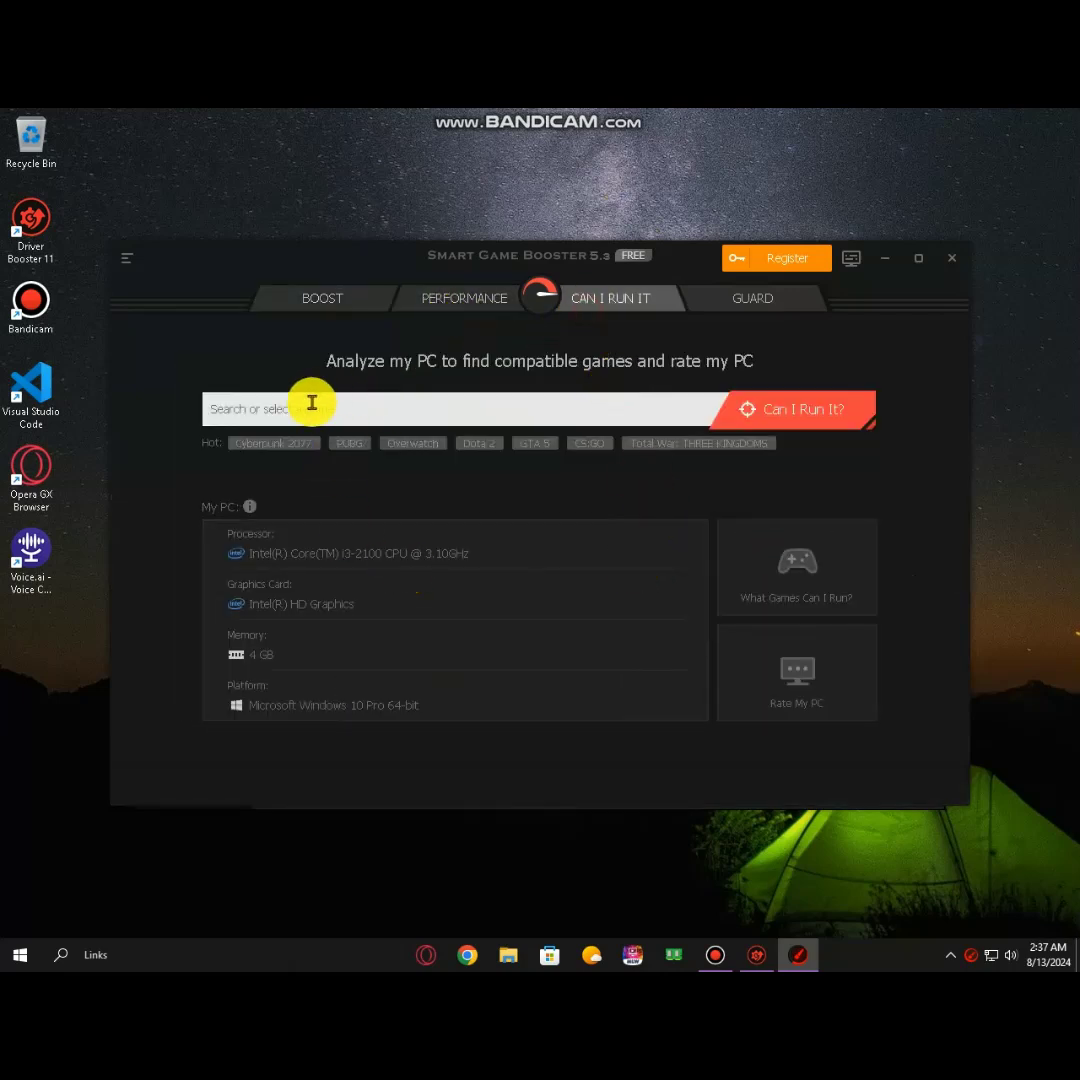
{"action": "left_click", "coordinate": [347, 417]}
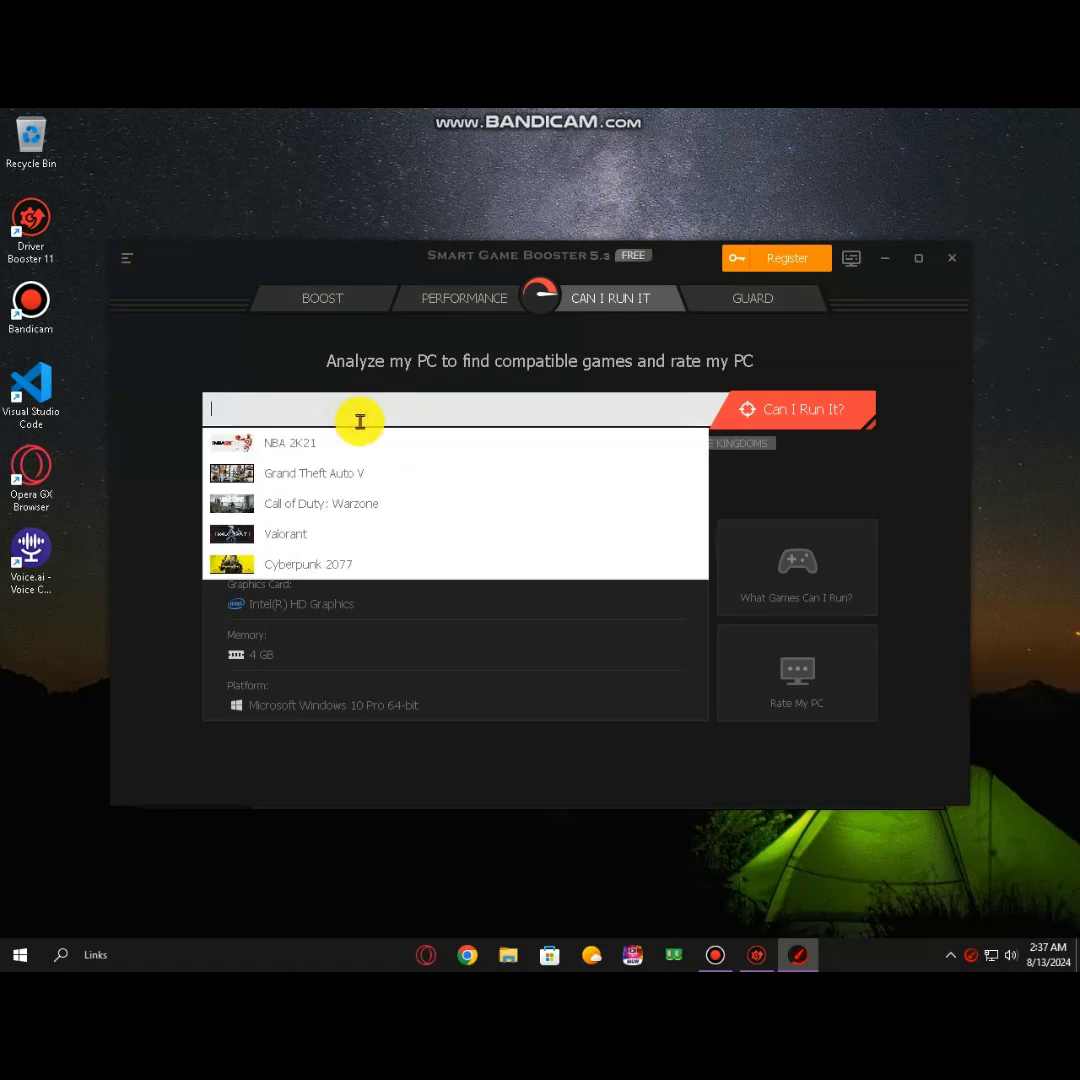
{"action": "left_click", "coordinate": [307, 477]}
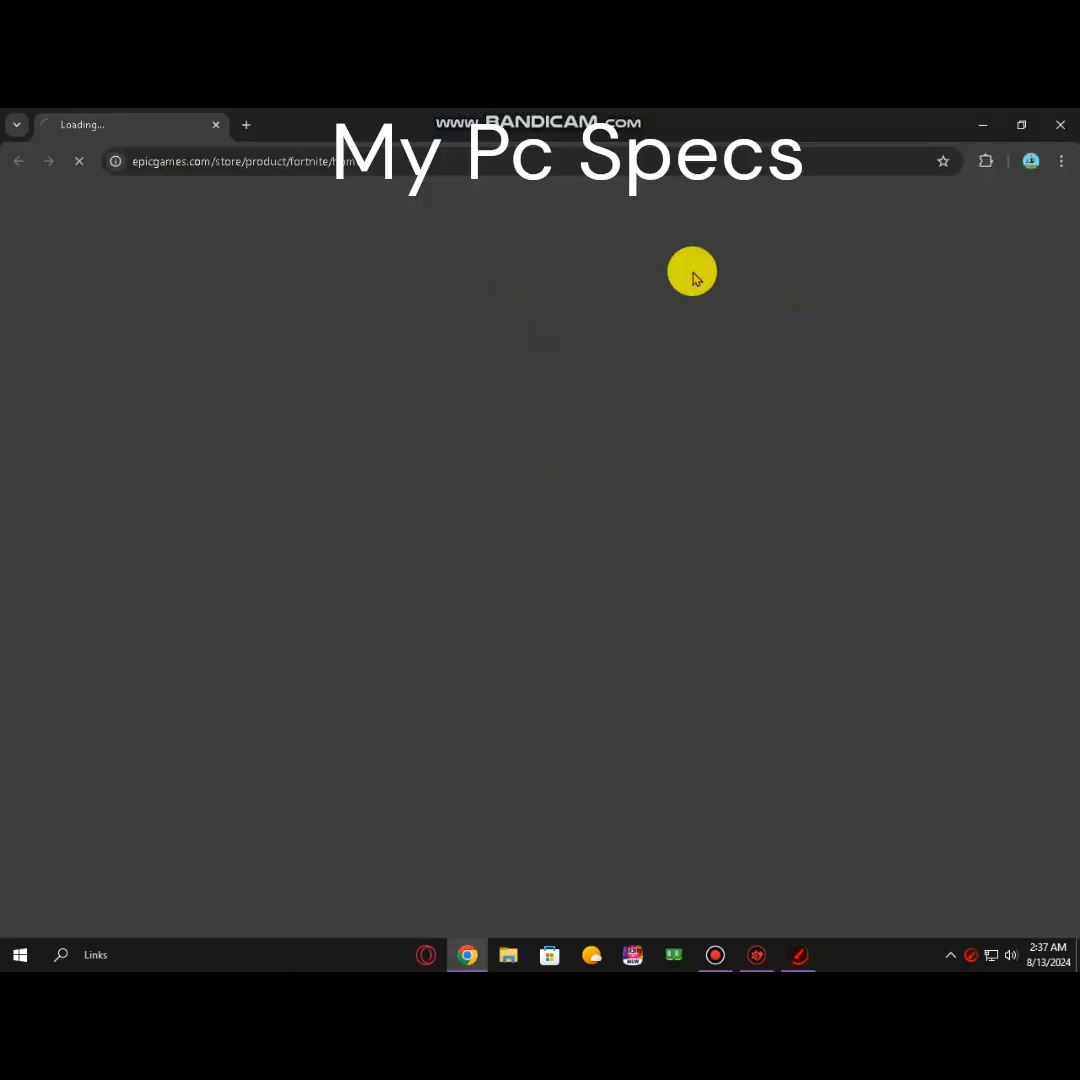
{"action": "left_click", "coordinate": [1060, 124]}
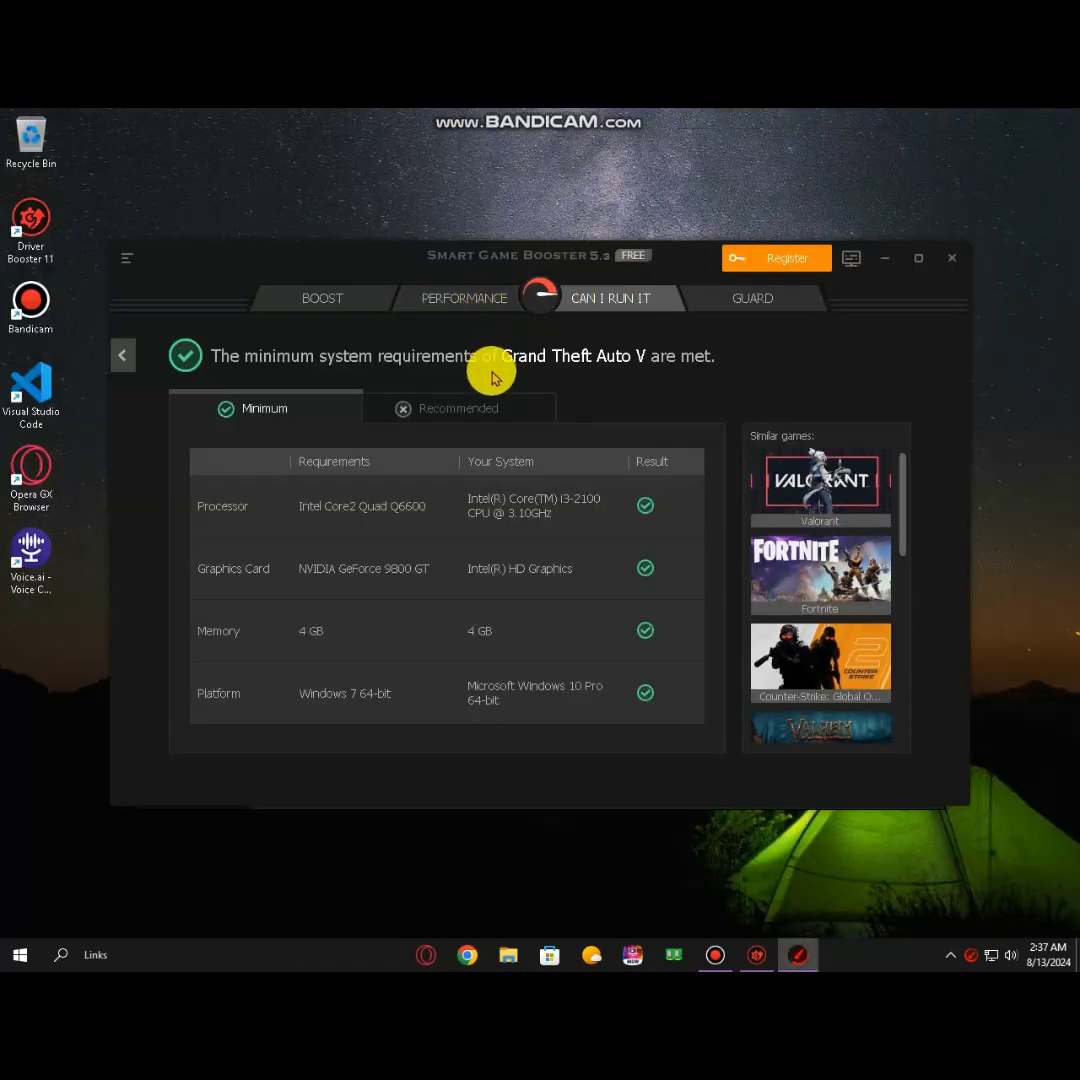
{"action": "left_click", "coordinate": [123, 352]}
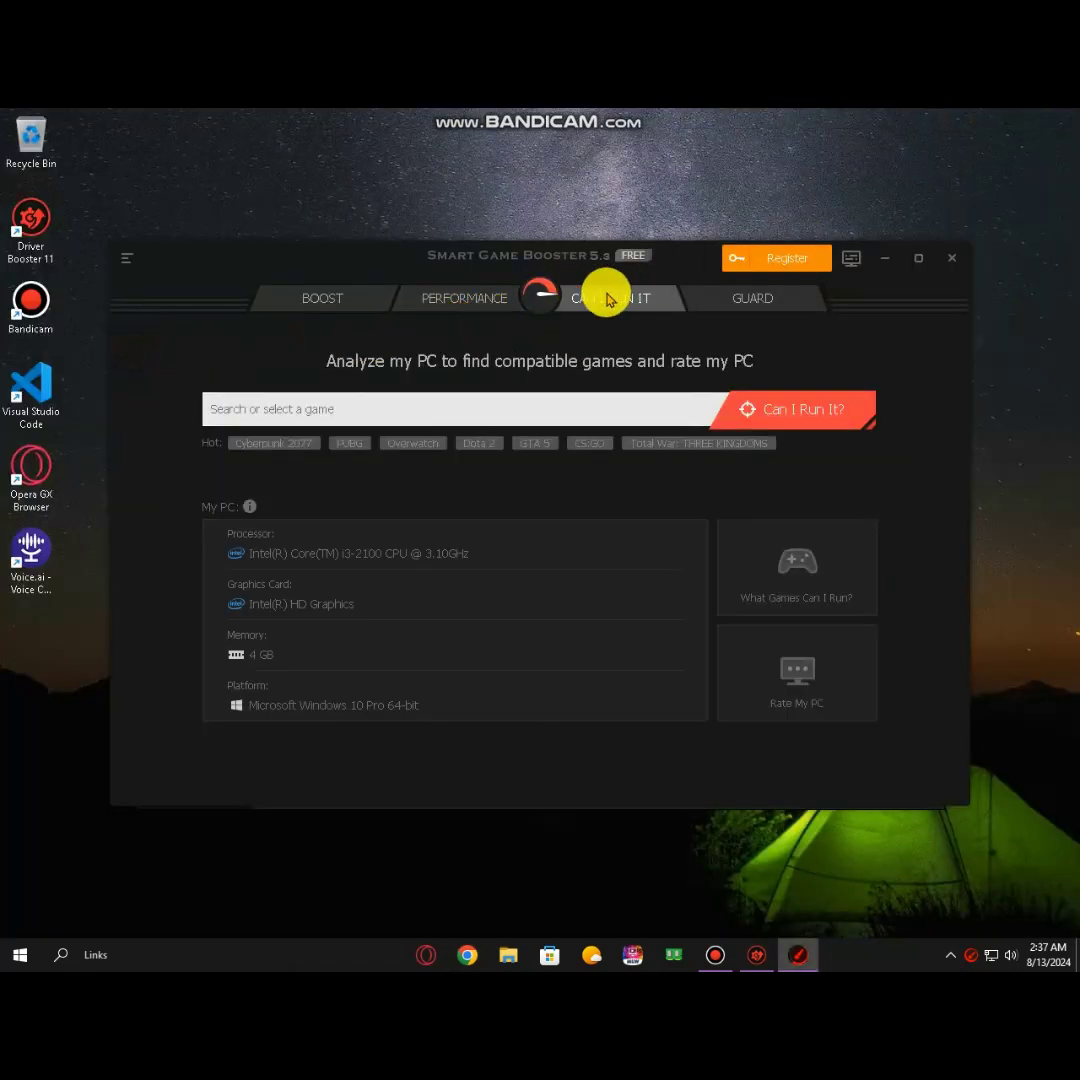
{"action": "left_click", "coordinate": [522, 402]}
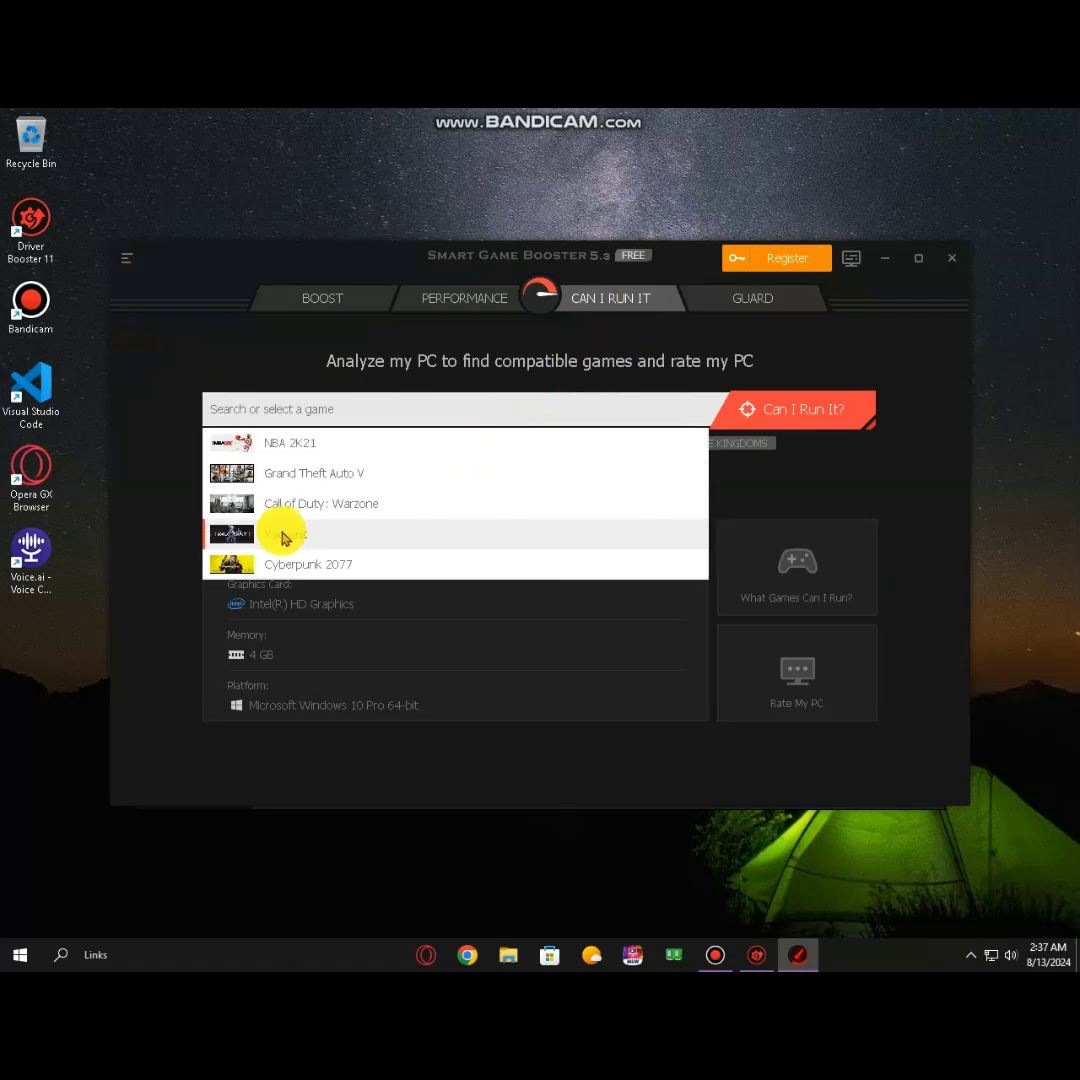
{"action": "left_click", "coordinate": [307, 568]}
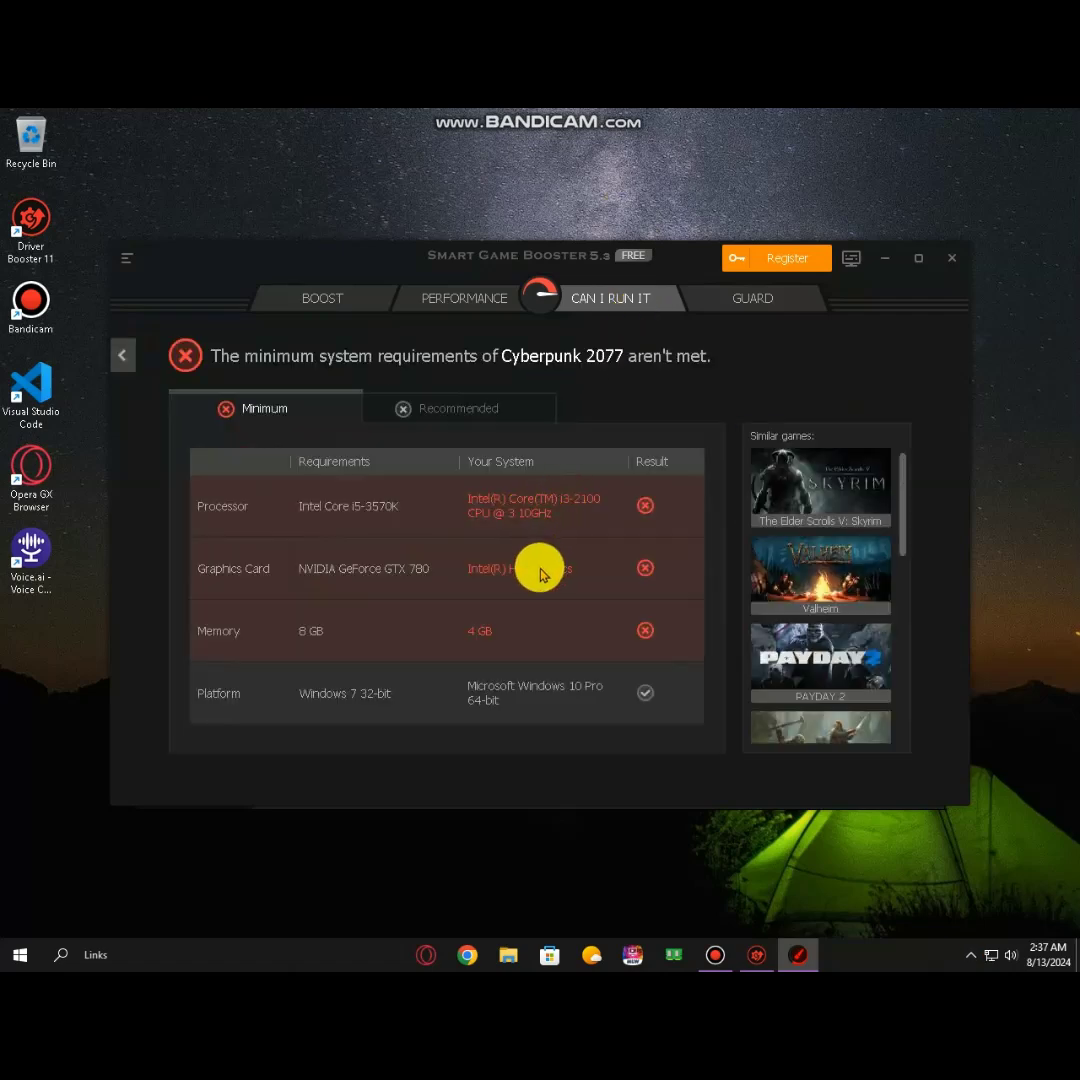
Step: Restart the performance scan with System Clean, System Tweak, Driver Update and Game Defrag selected, and minimize Smart Game Booster
{"action": "left_click", "coordinate": [465, 297]}
{"action": "left_click", "coordinate": [410, 685]}
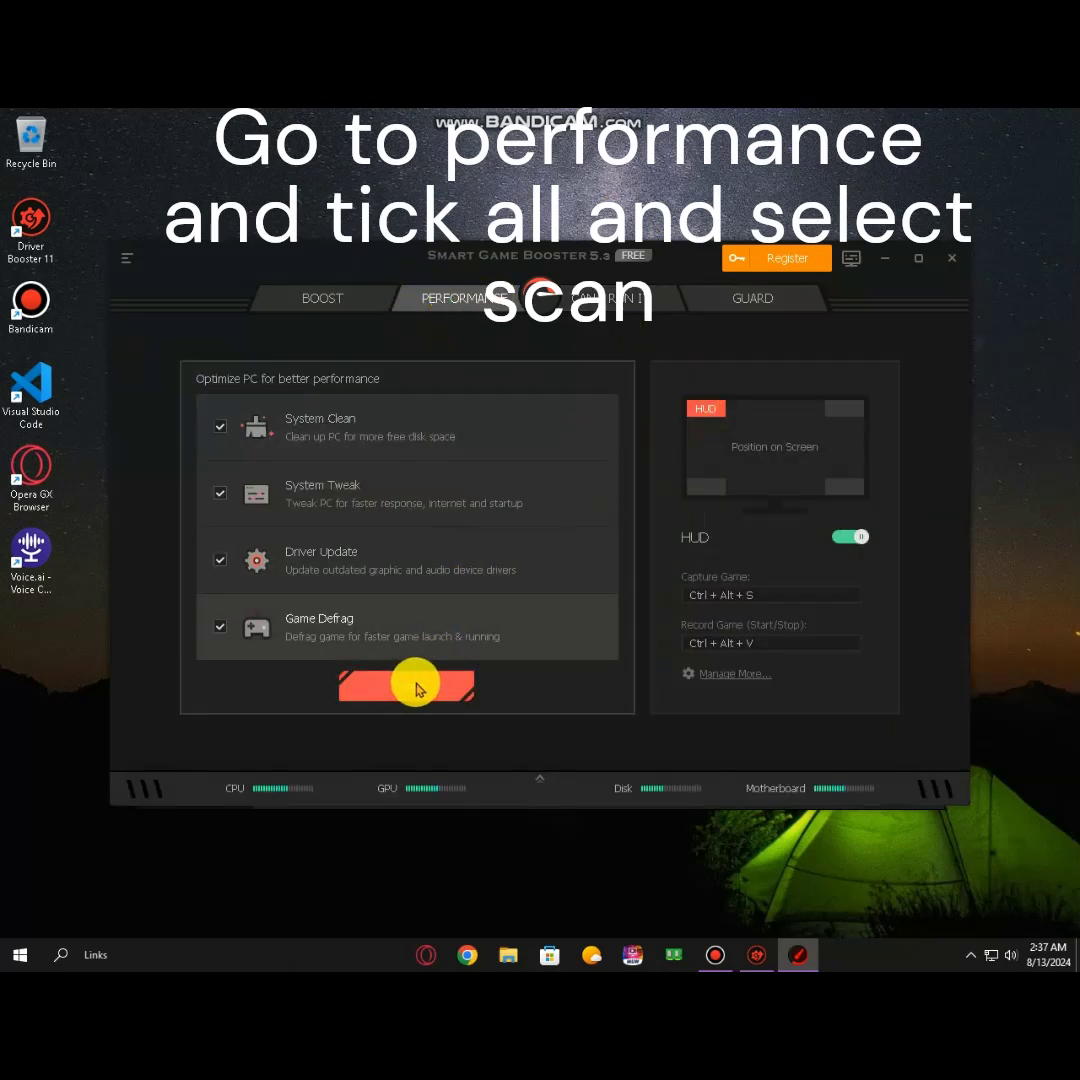
{"action": "left_click", "coordinate": [420, 686]}
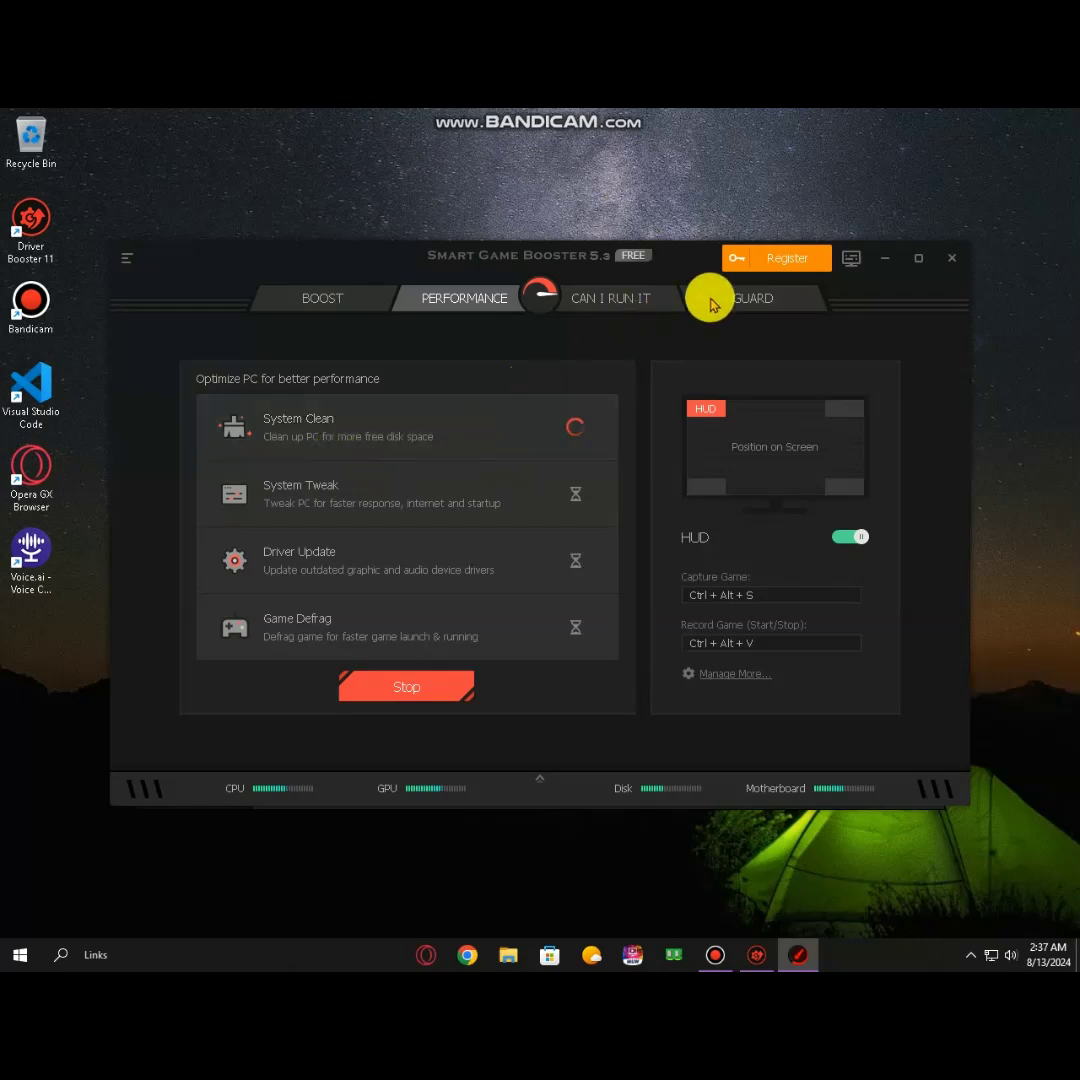
{"action": "left_click", "coordinate": [886, 262]}
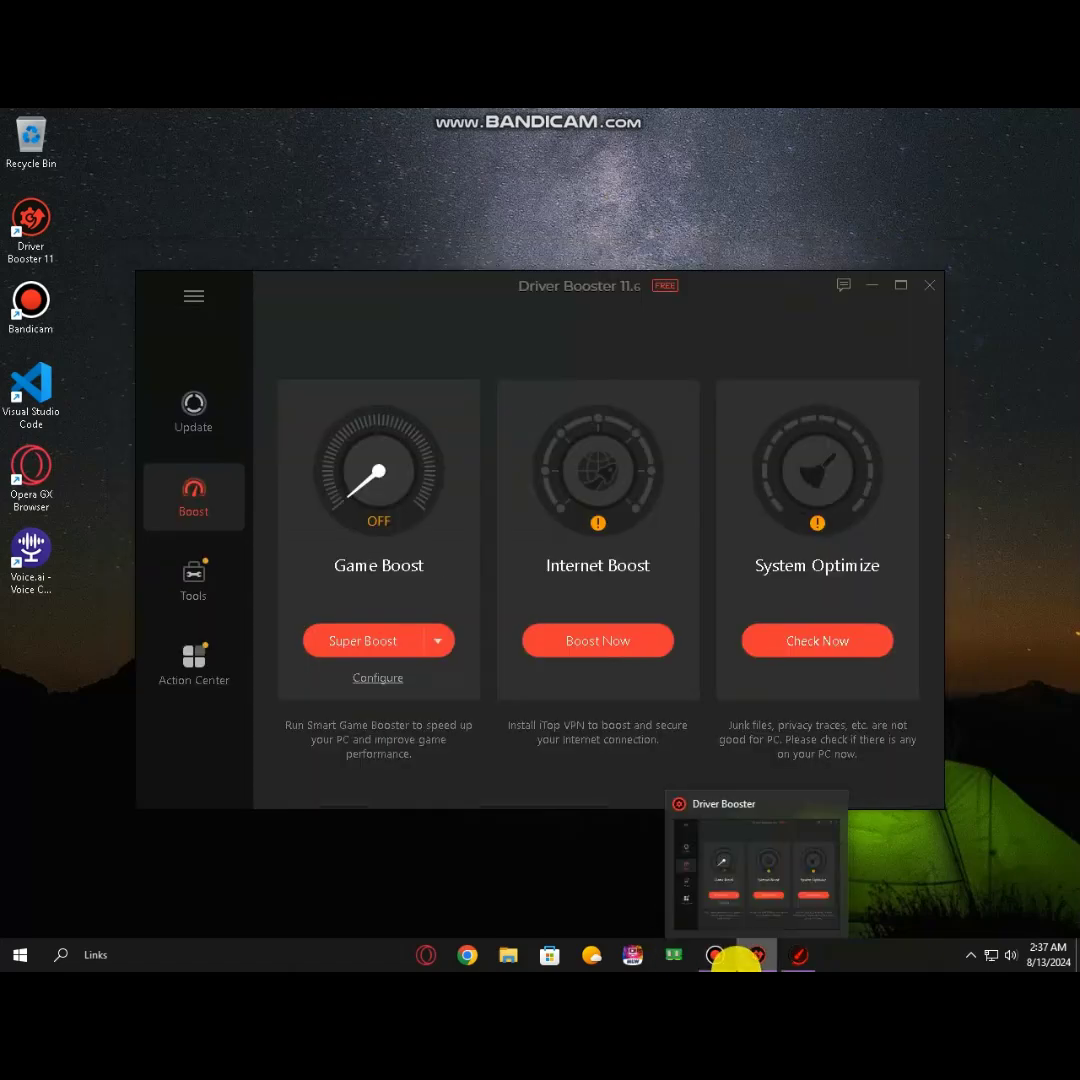
Step: Decline the iTop VPN offer for Internet Boost in Driver Booster and start the System Optimize check
{"action": "left_click", "coordinate": [612, 645]}
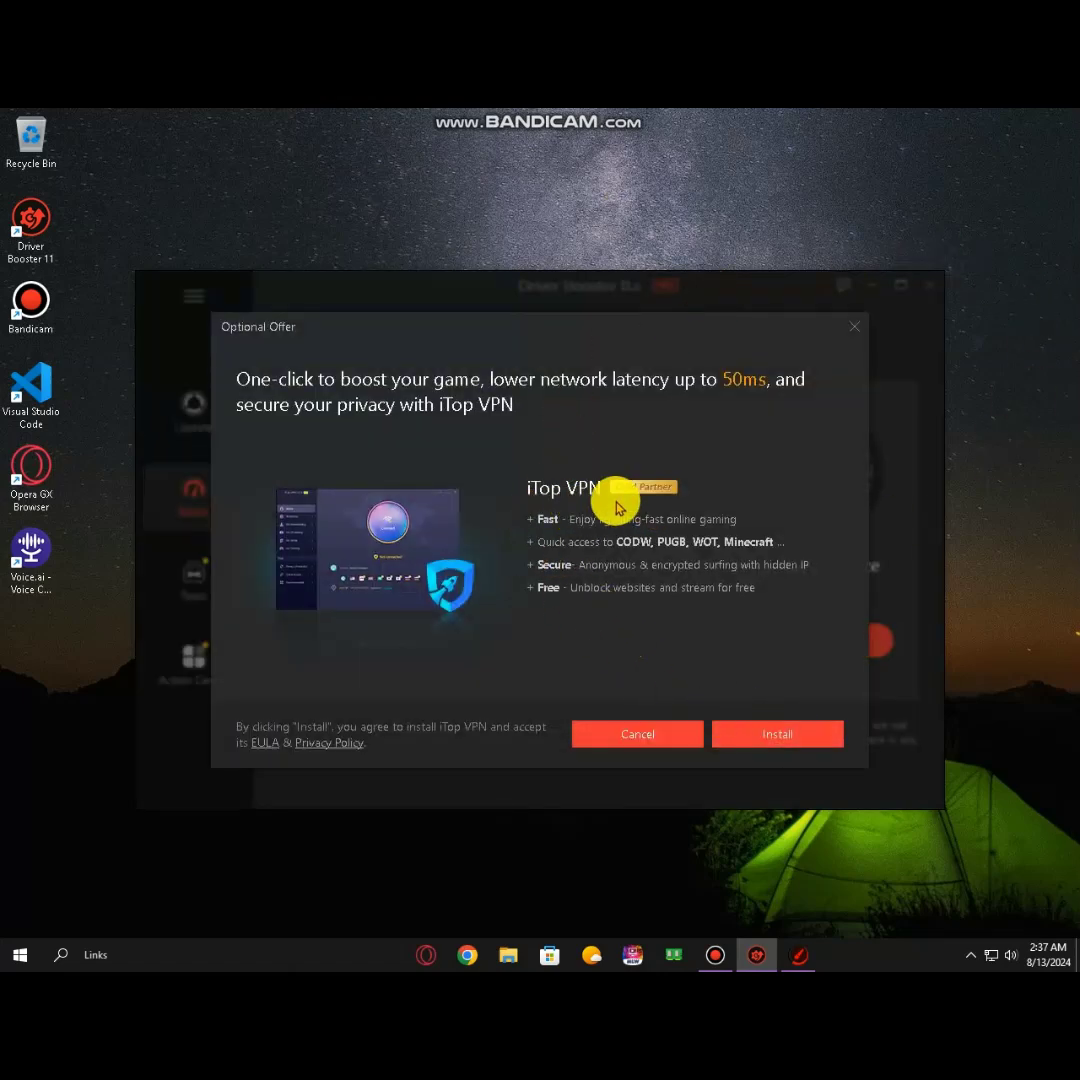
{"action": "left_click", "coordinate": [652, 752]}
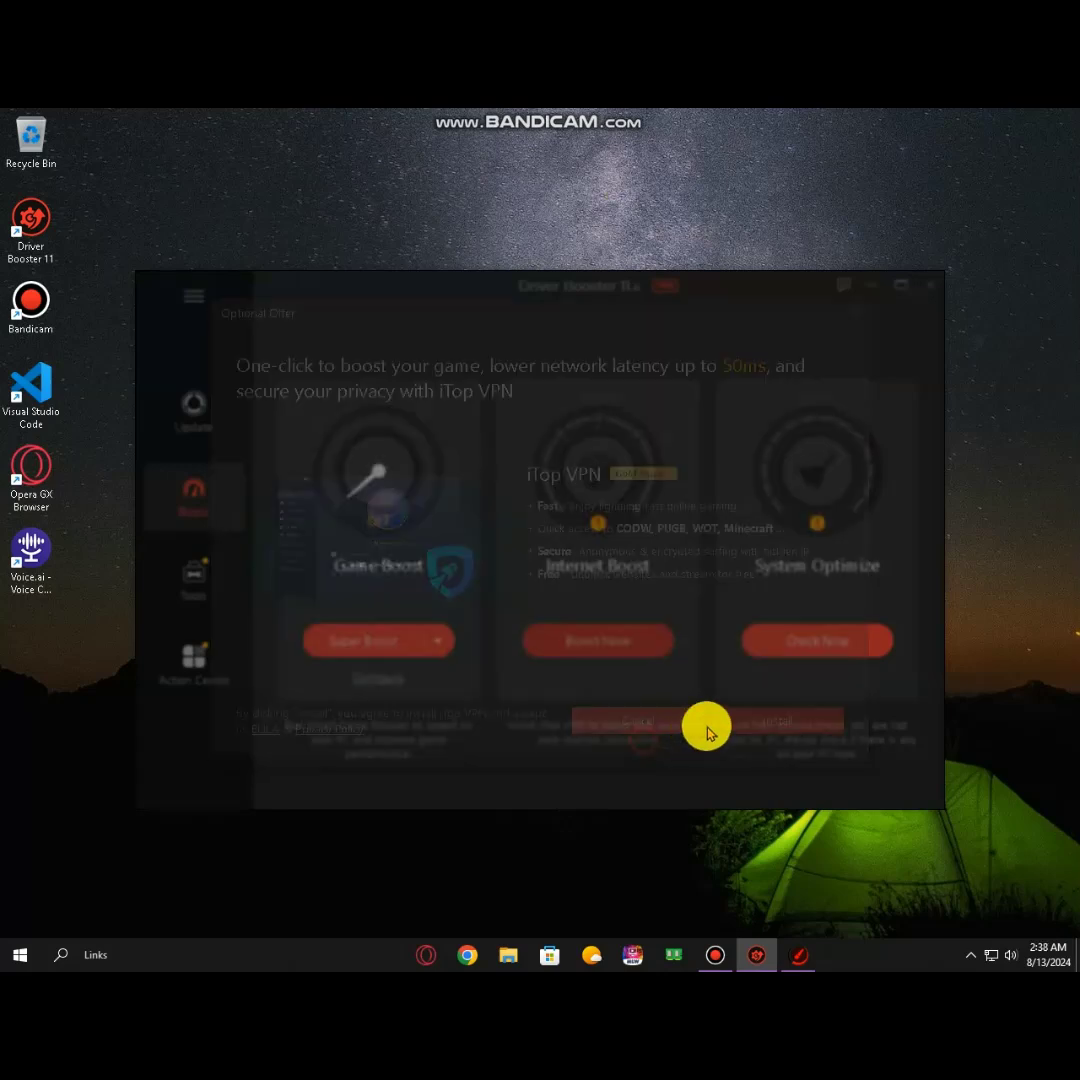
{"action": "left_click", "coordinate": [810, 656]}
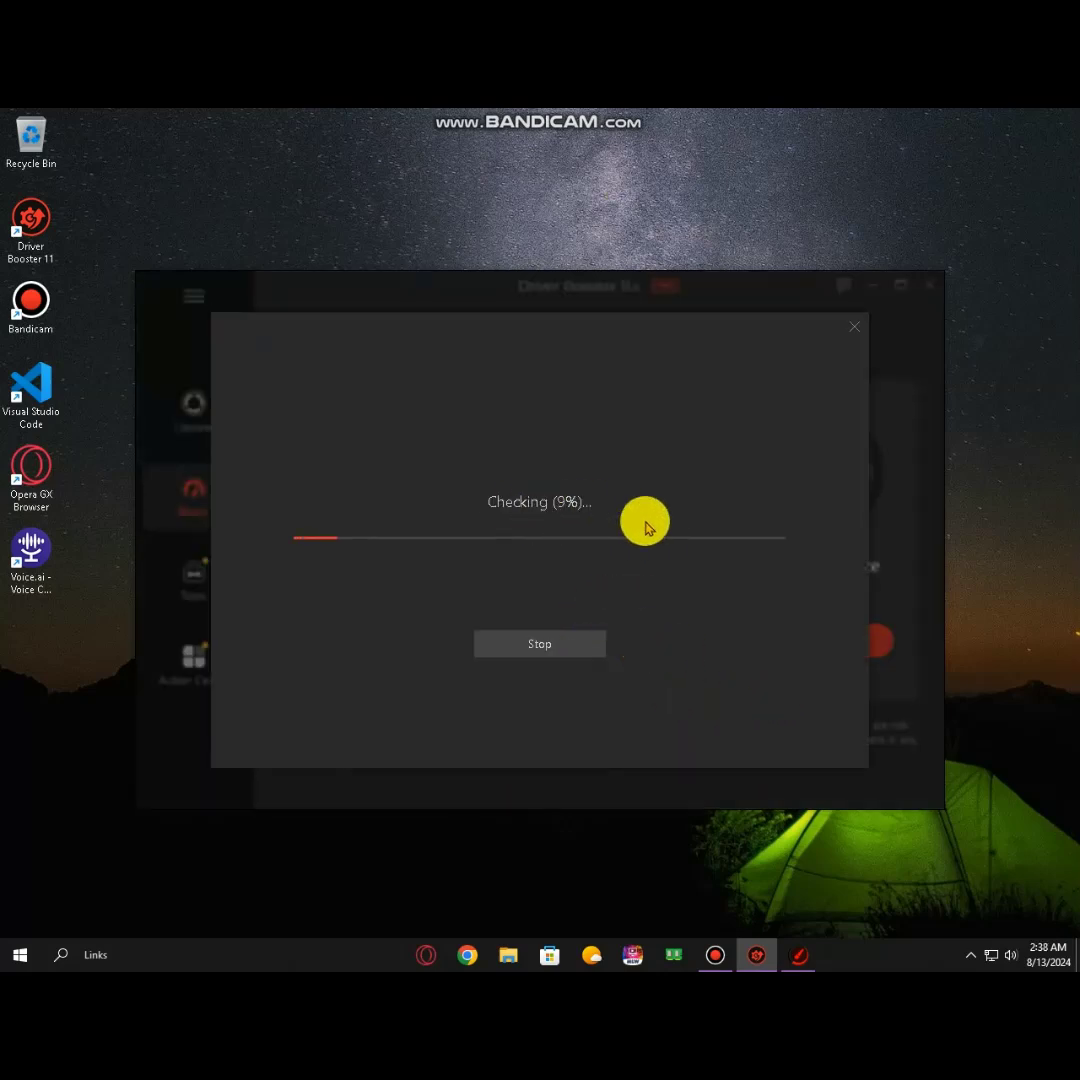
Step: Start fixing the System Clean items in Smart Game Booster, return to the performance scan options, and close the window
{"action": "left_click", "coordinate": [797, 955]}
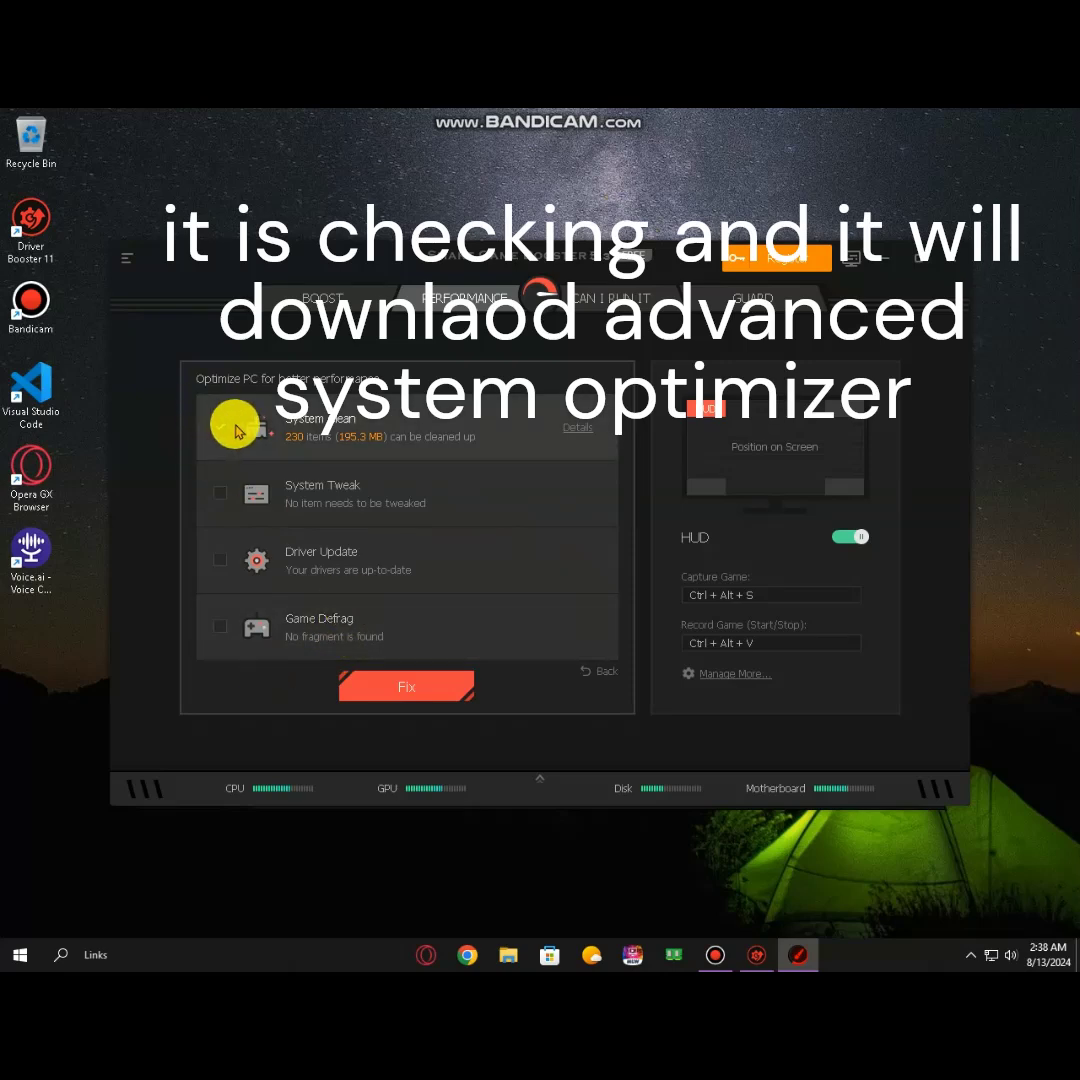
{"action": "left_click", "coordinate": [422, 700]}
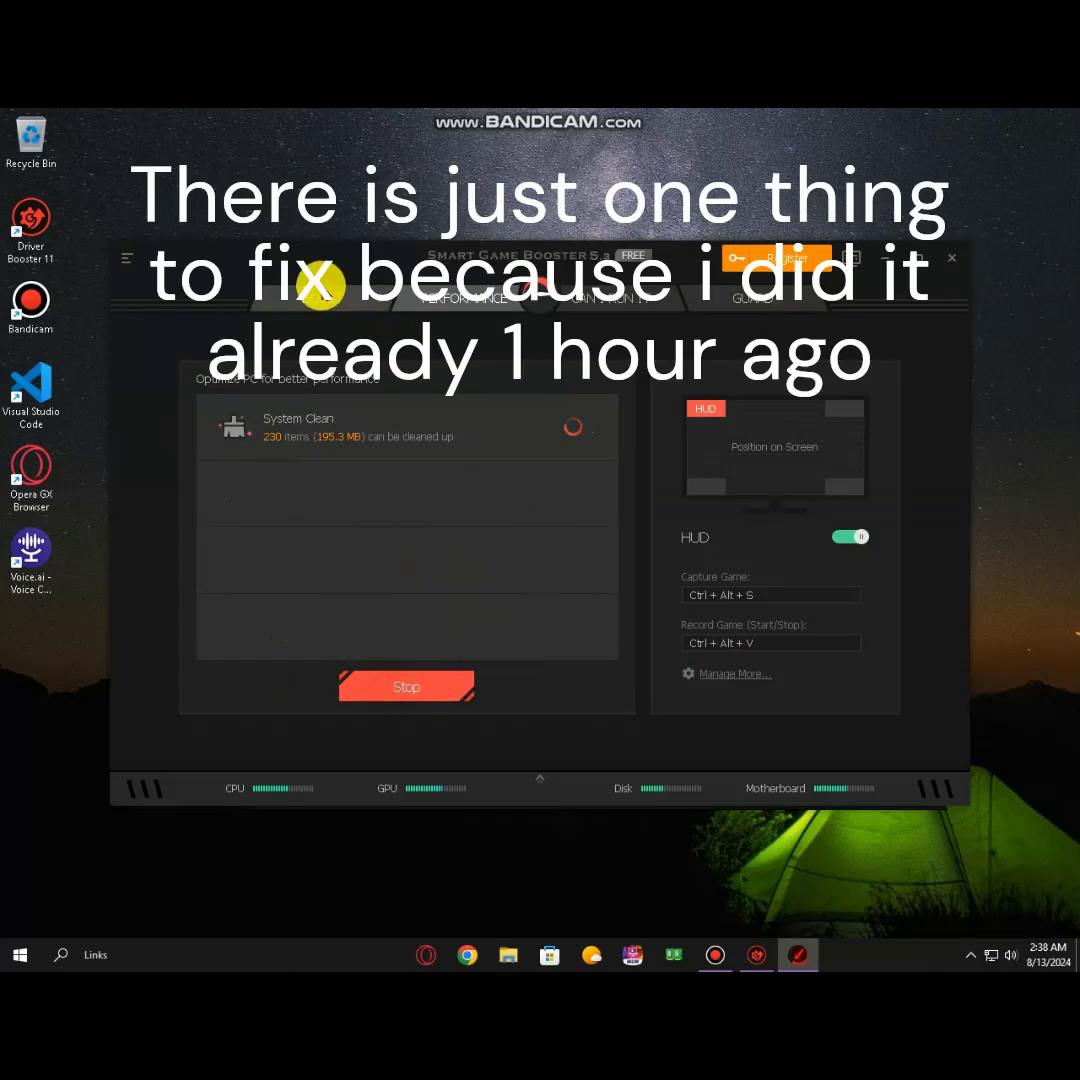
{"action": "left_click", "coordinate": [322, 293]}
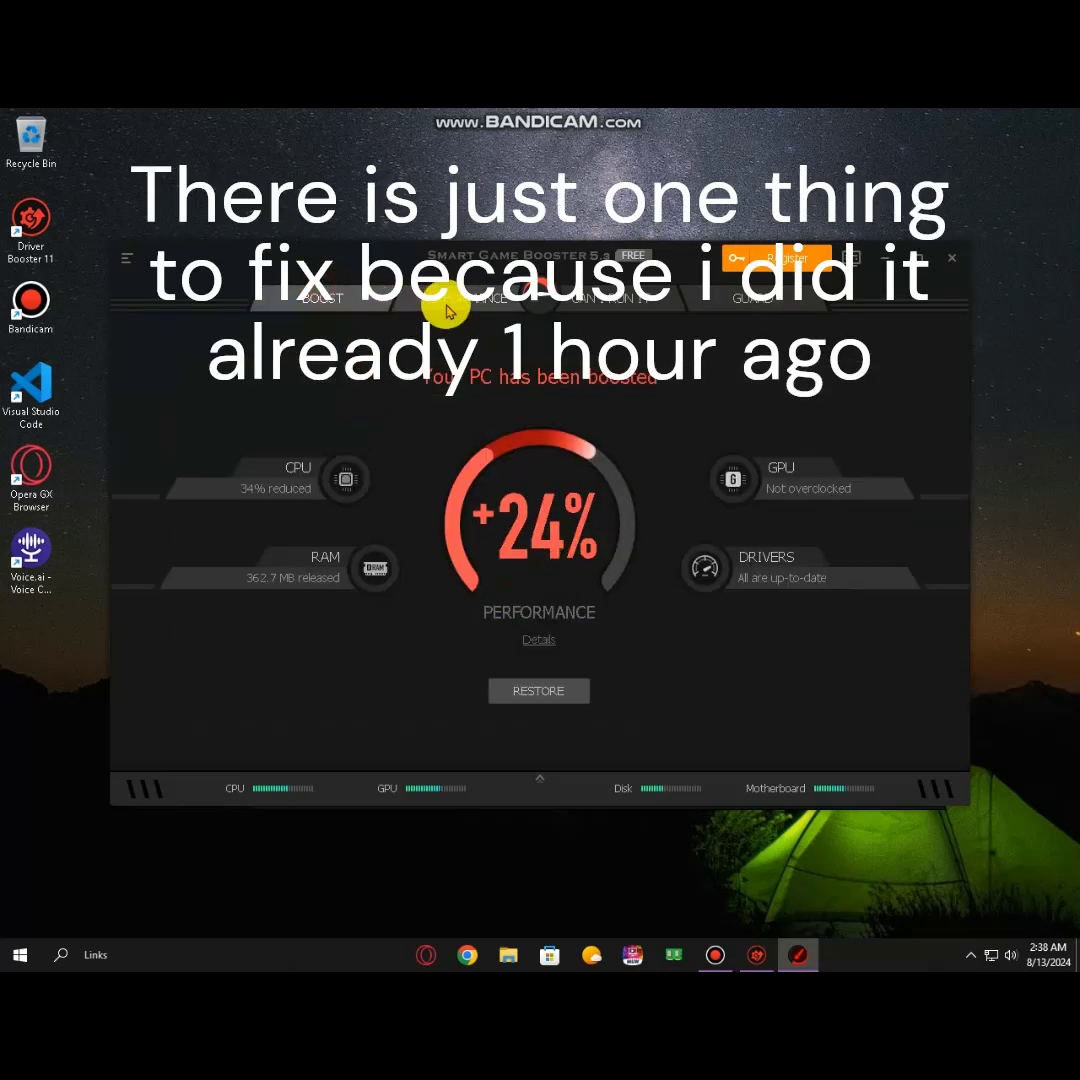
{"action": "left_click", "coordinate": [442, 305]}
{"action": "left_click", "coordinate": [408, 686]}
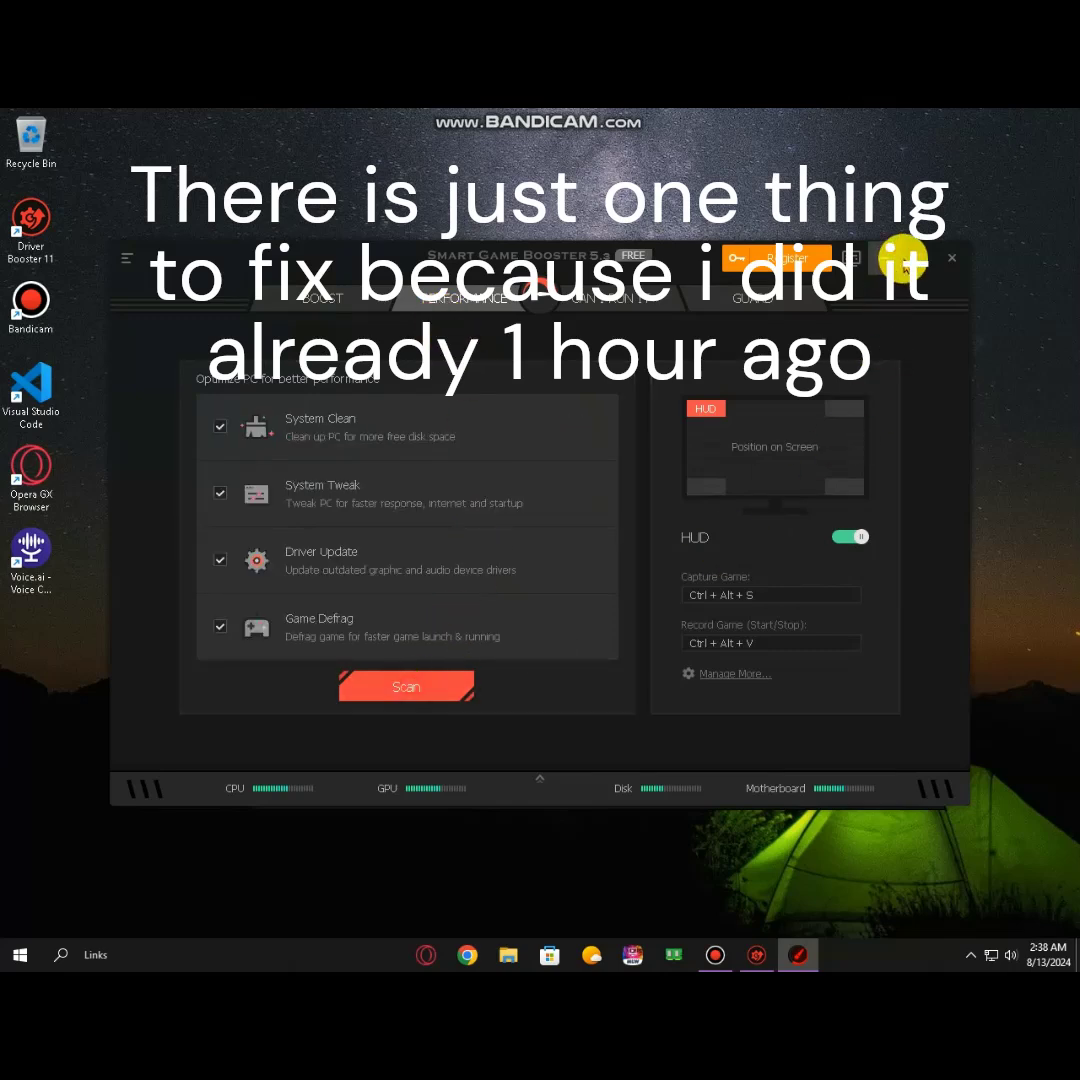
{"action": "left_click", "coordinate": [952, 259]}
Step: Accept the installation of Advanced SystemCare from Driver Booster's System Optimize offer
{"action": "left_click", "coordinate": [971, 954]}
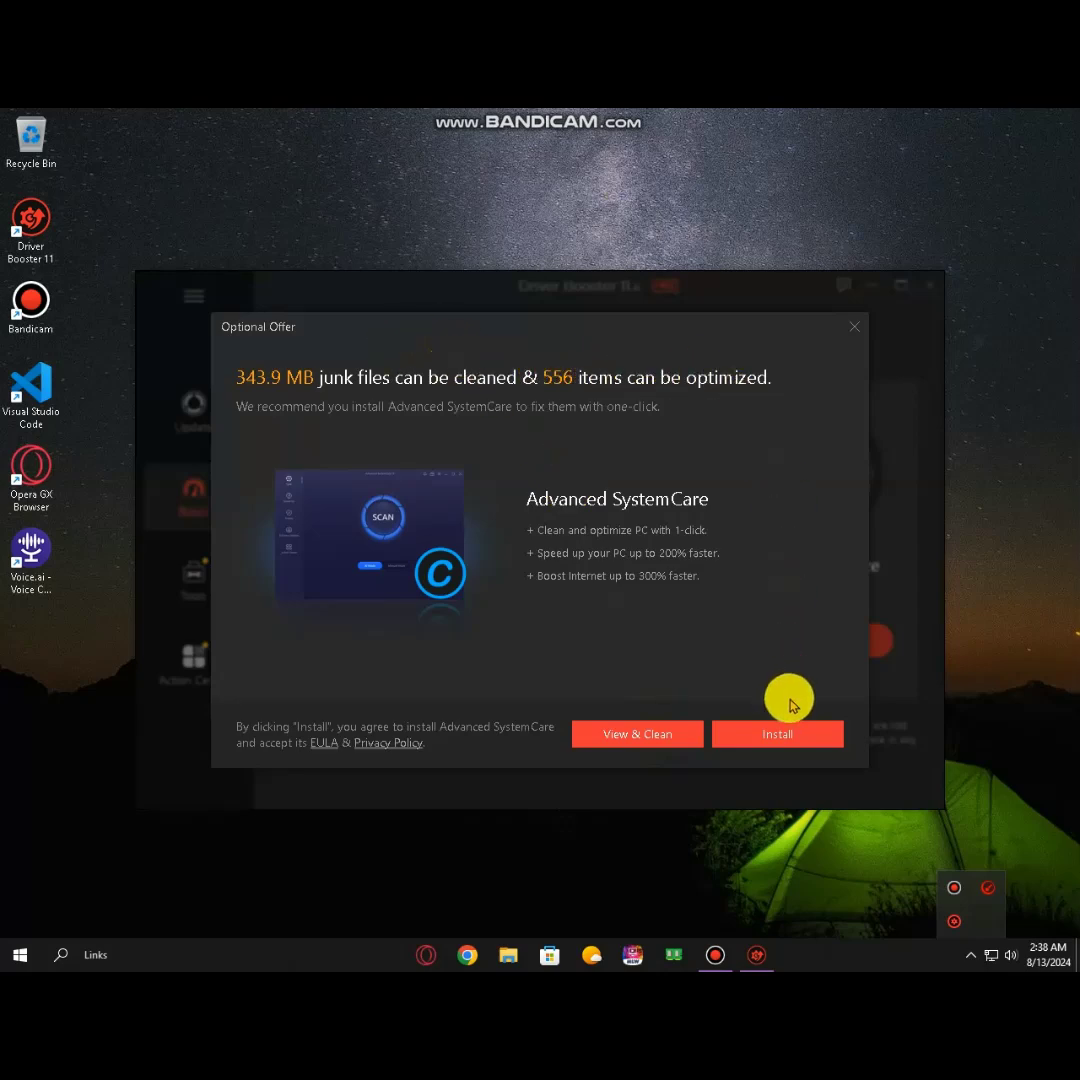
{"action": "left_click", "coordinate": [815, 734]}
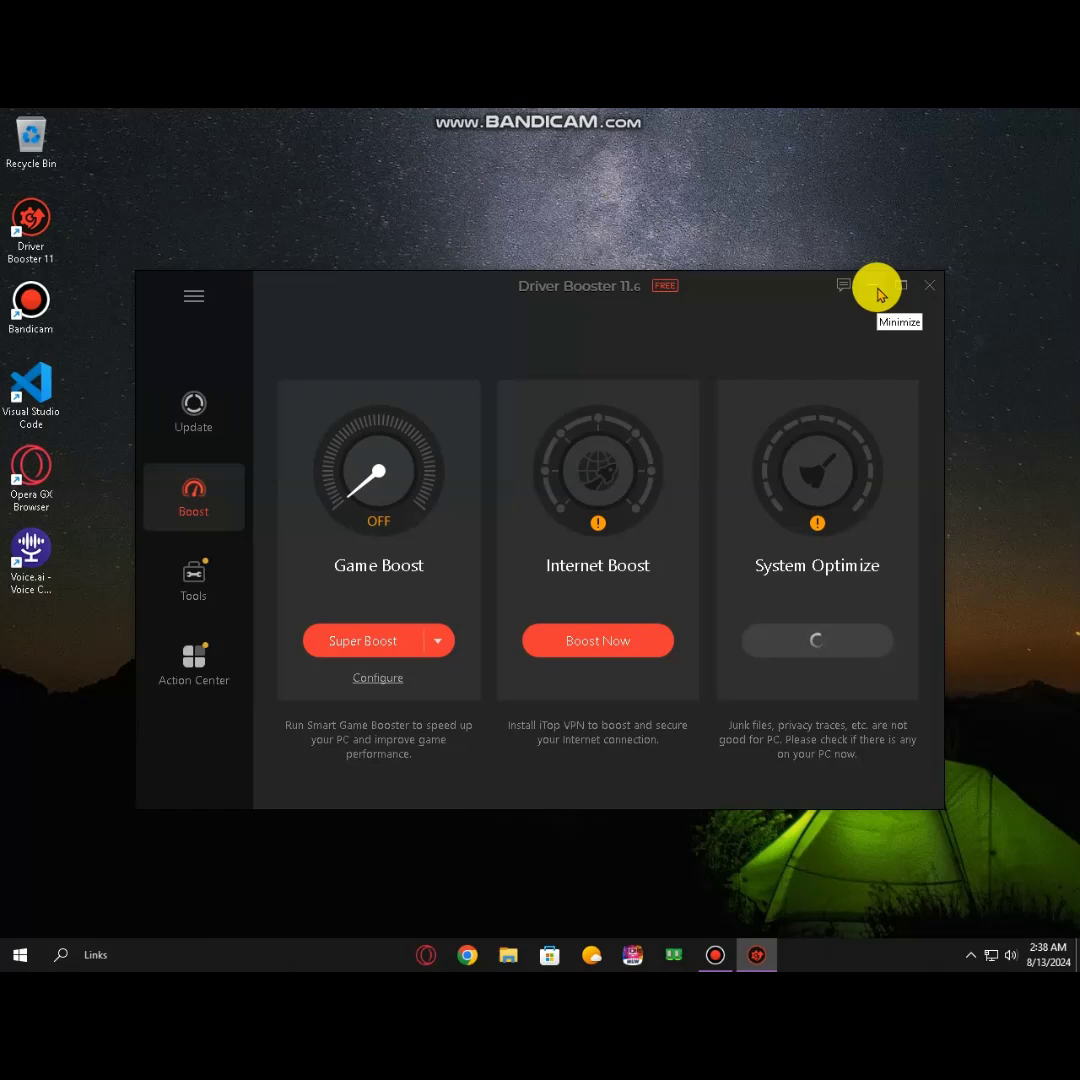
Step: Turn on Basic Boost for Game Boost in Driver Booster, dismiss the gameplay recording offer, and show the hidden background icons
{"action": "left_click", "coordinate": [436, 642]}
{"action": "left_click", "coordinate": [348, 668]}
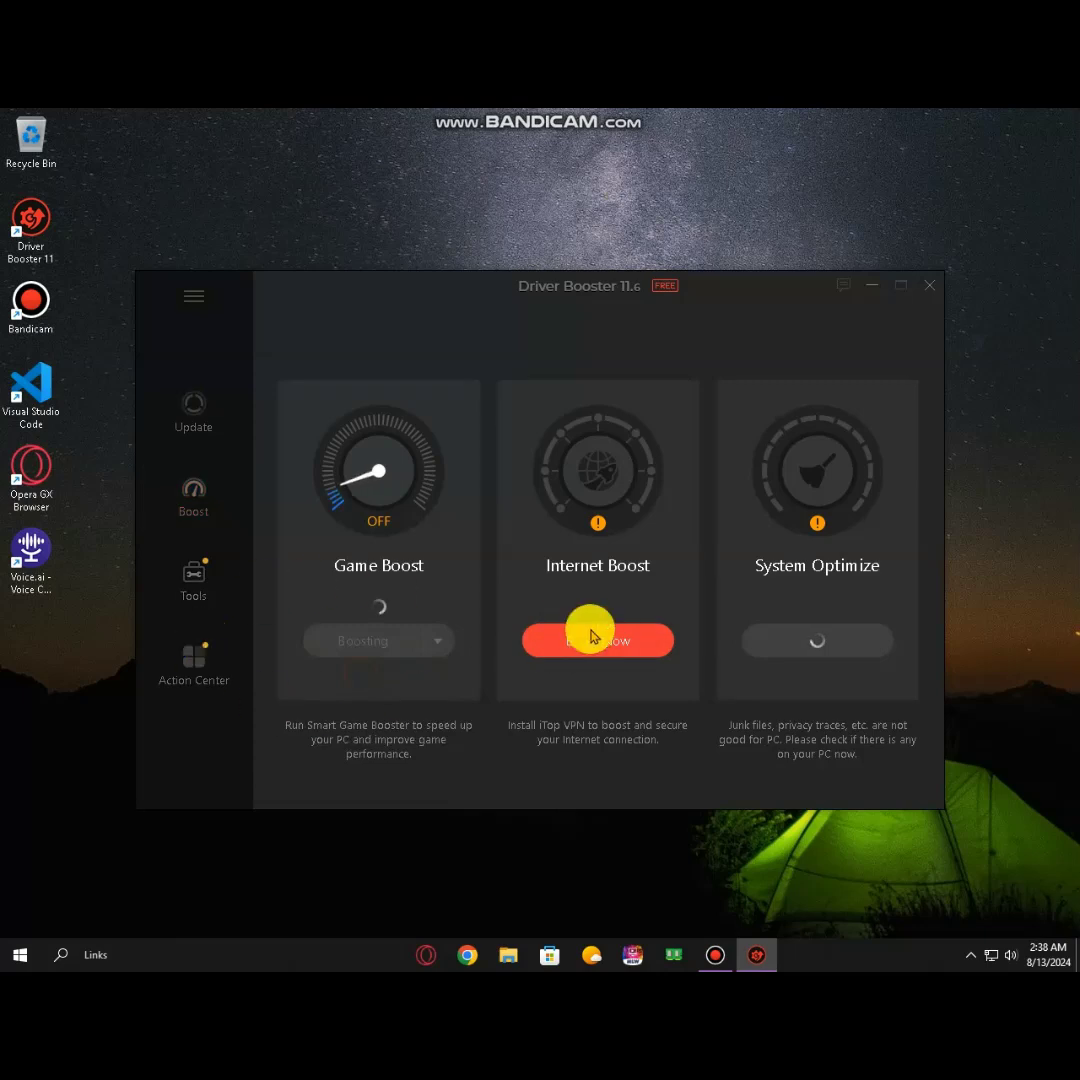
{"action": "mouse_move", "coordinate": [723, 957]}
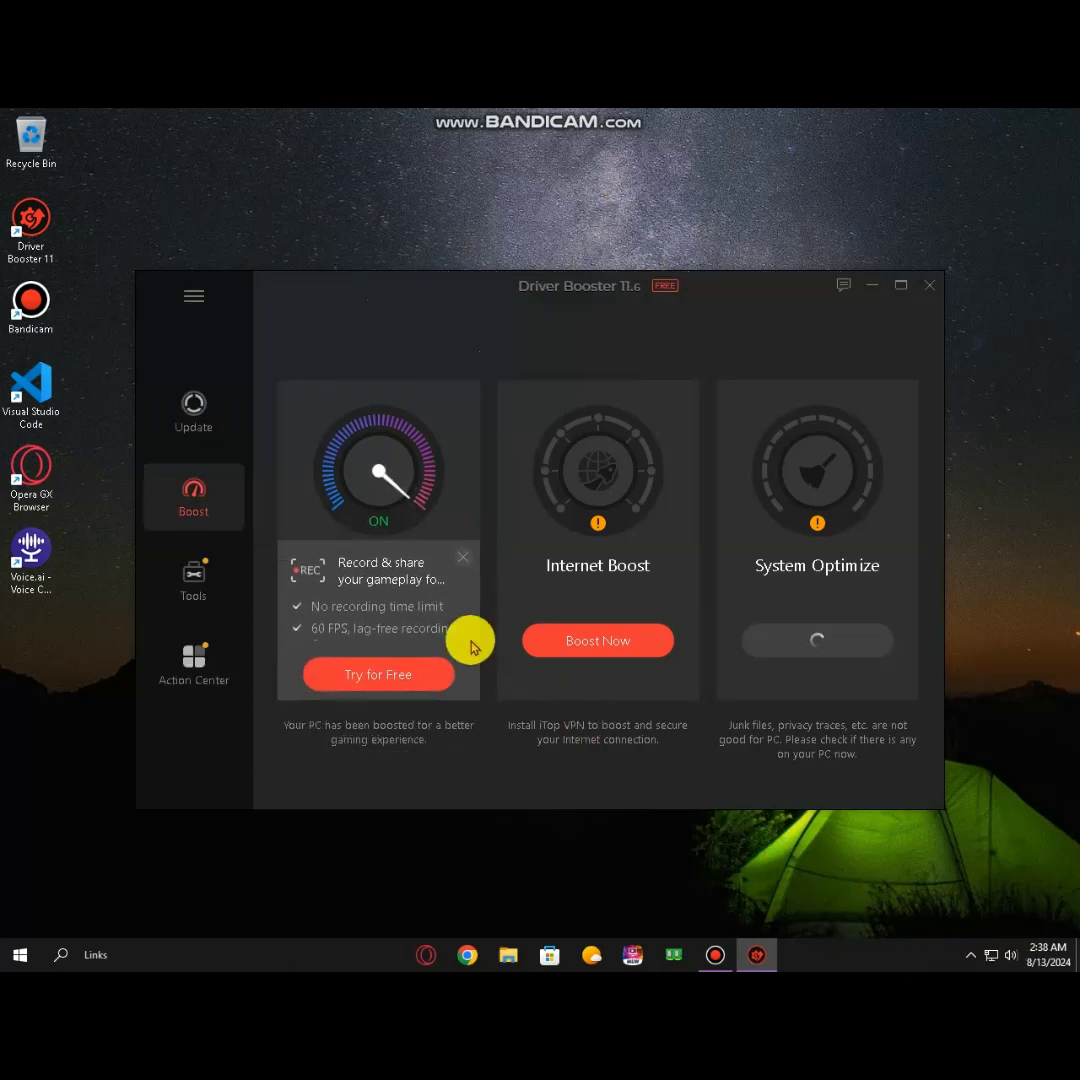
{"action": "left_click", "coordinate": [463, 557]}
{"action": "left_click", "coordinate": [969, 956]}
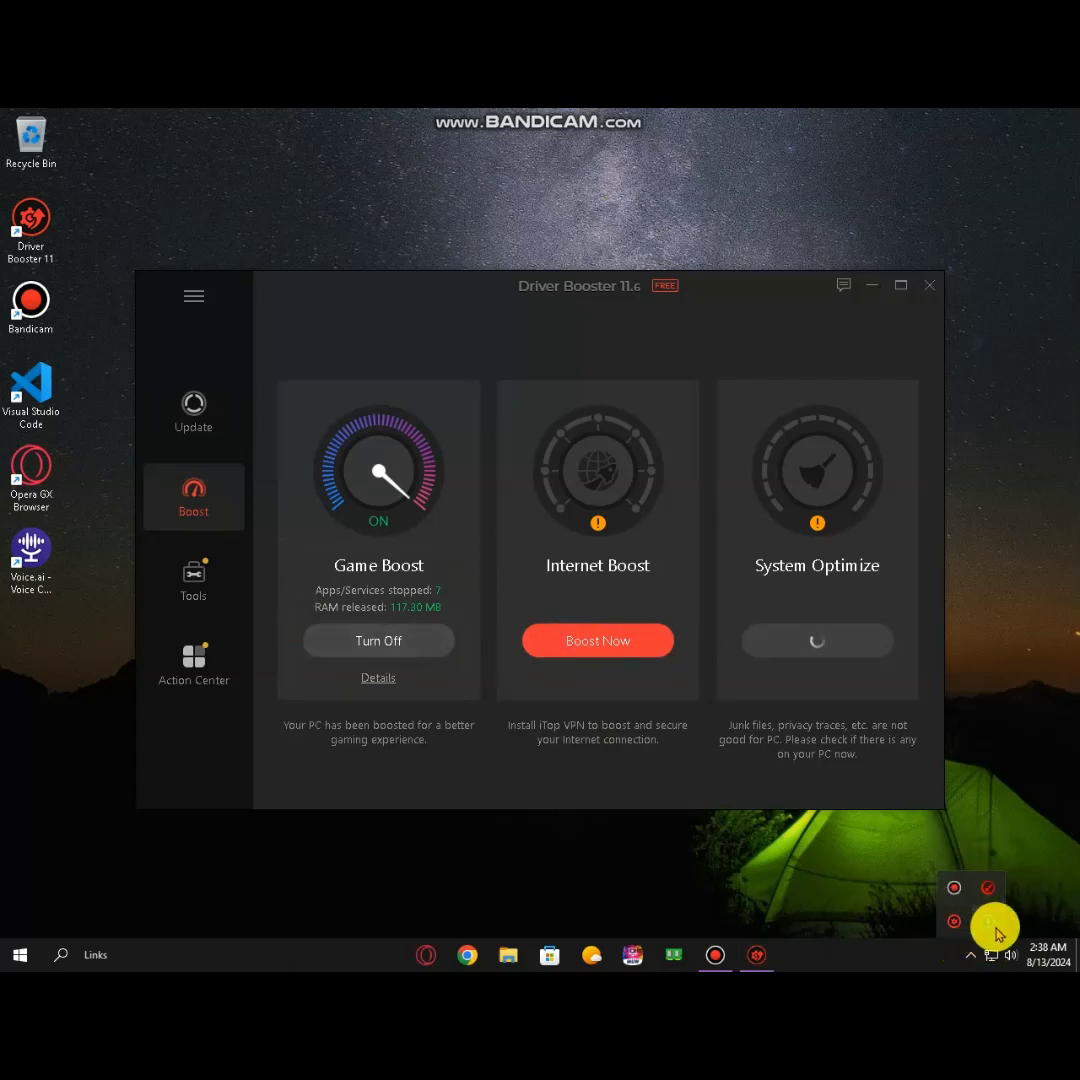
Step: Check the boost results in Smart Game Booster, close its window, and show the hidden background icons
{"action": "left_click", "coordinate": [986, 889]}
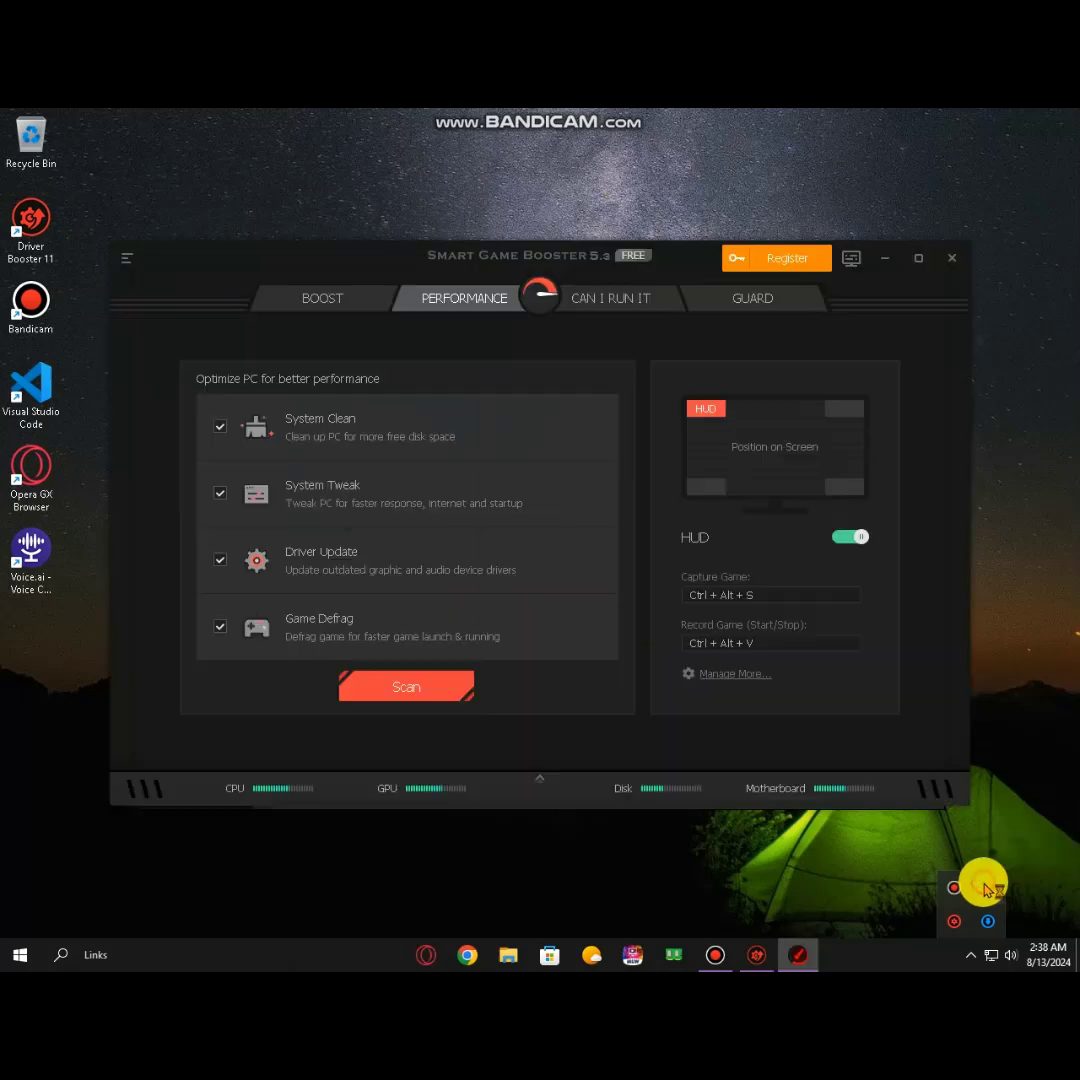
{"action": "left_click", "coordinate": [310, 296]}
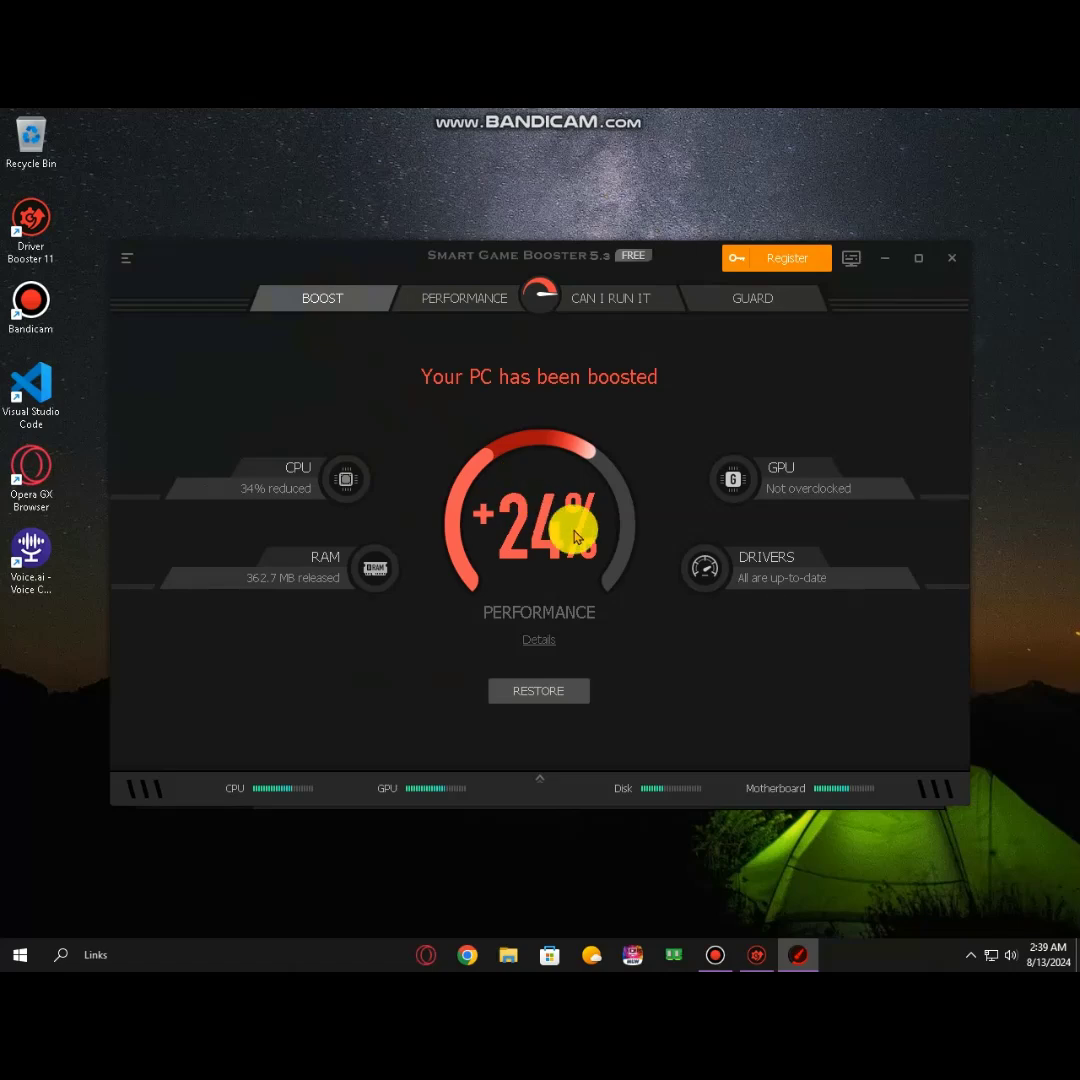
{"action": "left_click", "coordinate": [950, 262]}
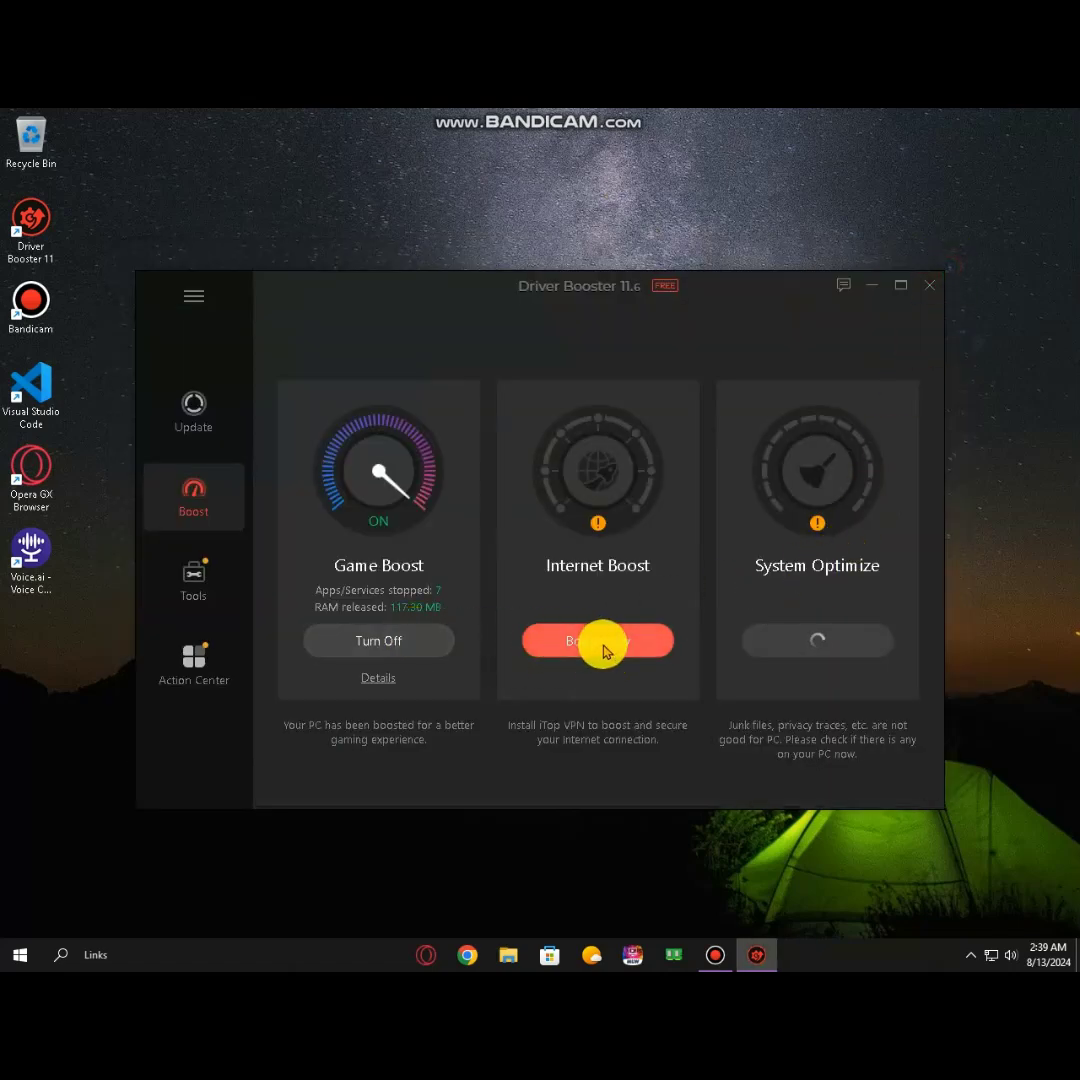
{"action": "left_click", "coordinate": [970, 955]}
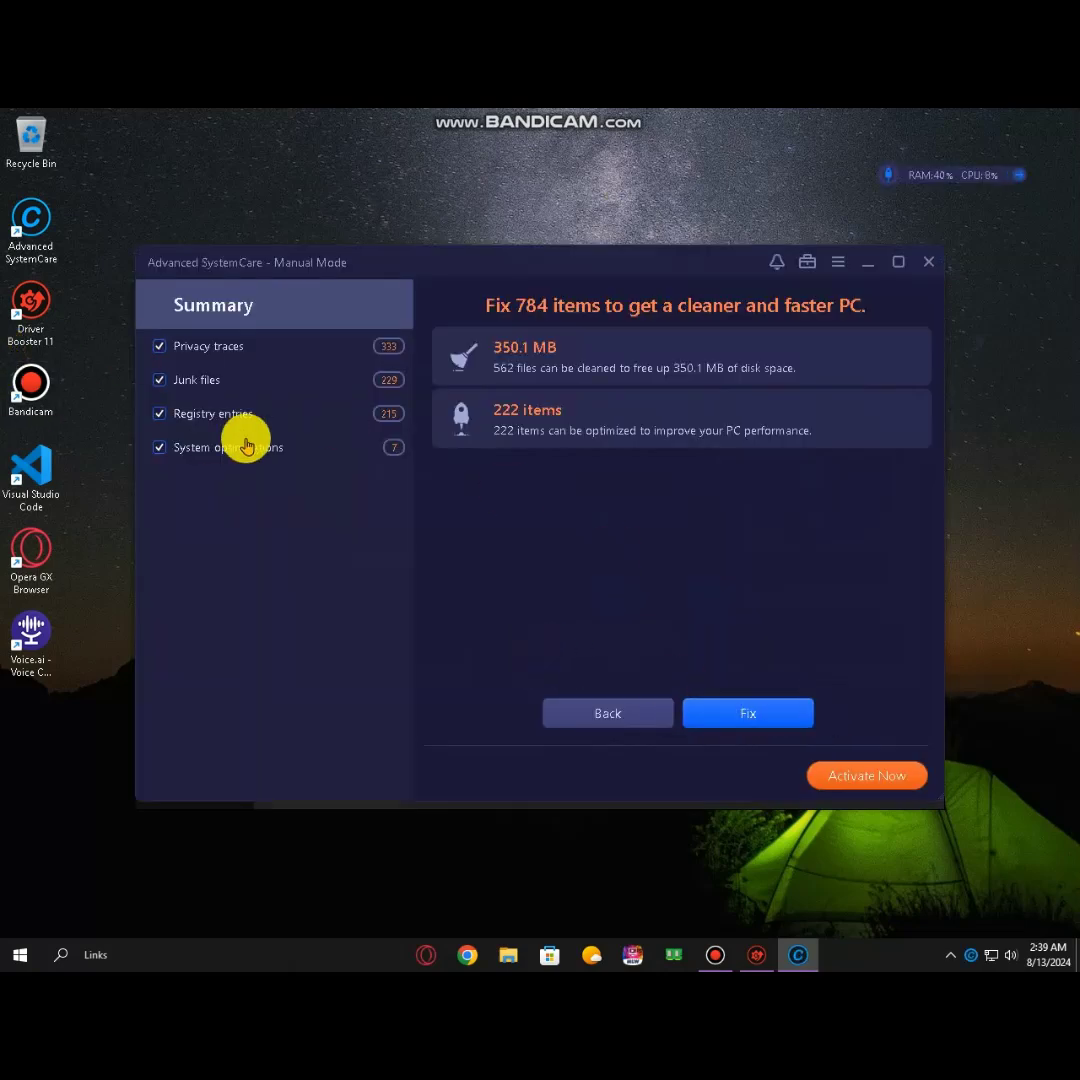
Step: Fix the privacy traces, junk files, registry entries and system optimizations in Advanced SystemCare, finish, and start an AI Mode scan
{"action": "left_click", "coordinate": [714, 713]}
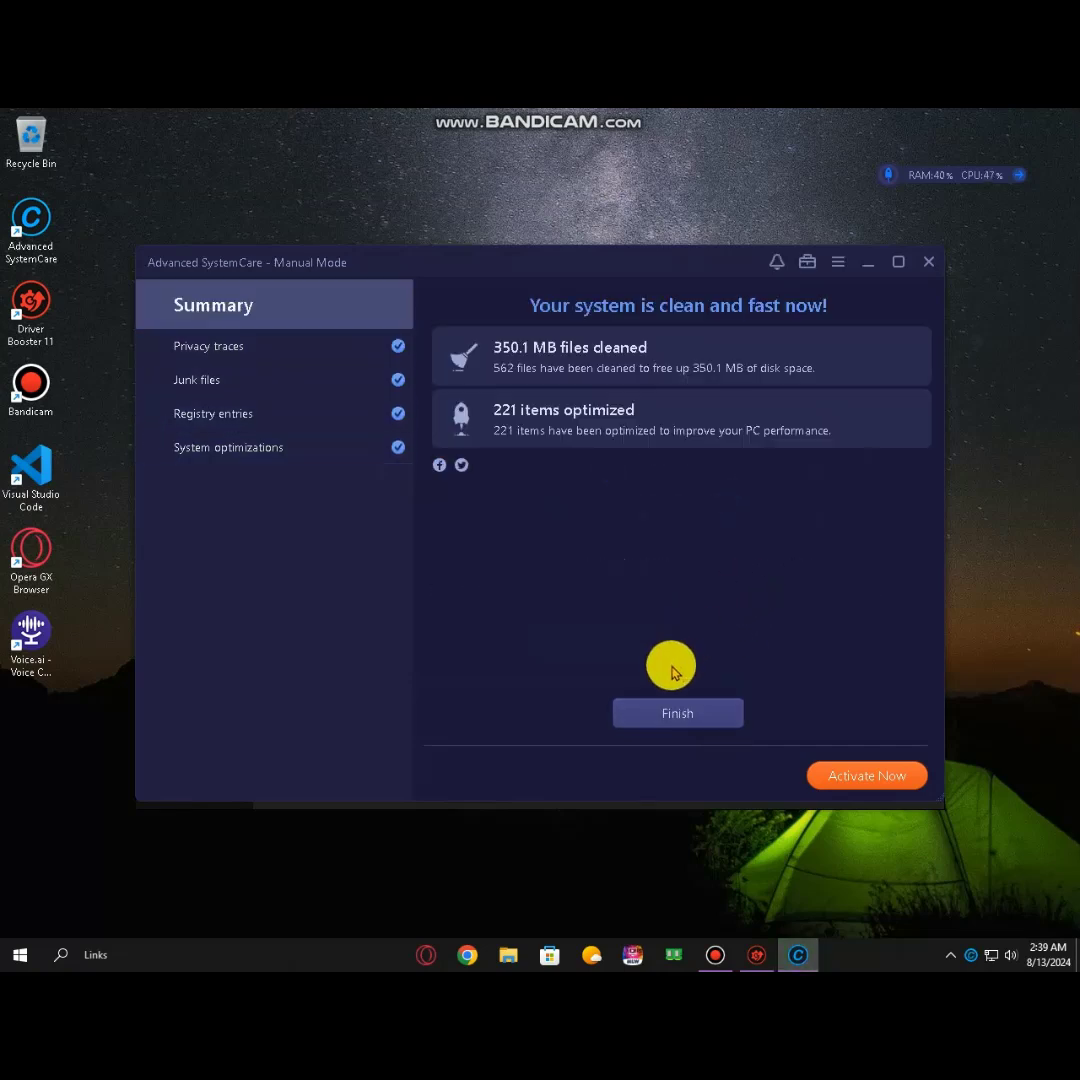
{"action": "left_click", "coordinate": [670, 716]}
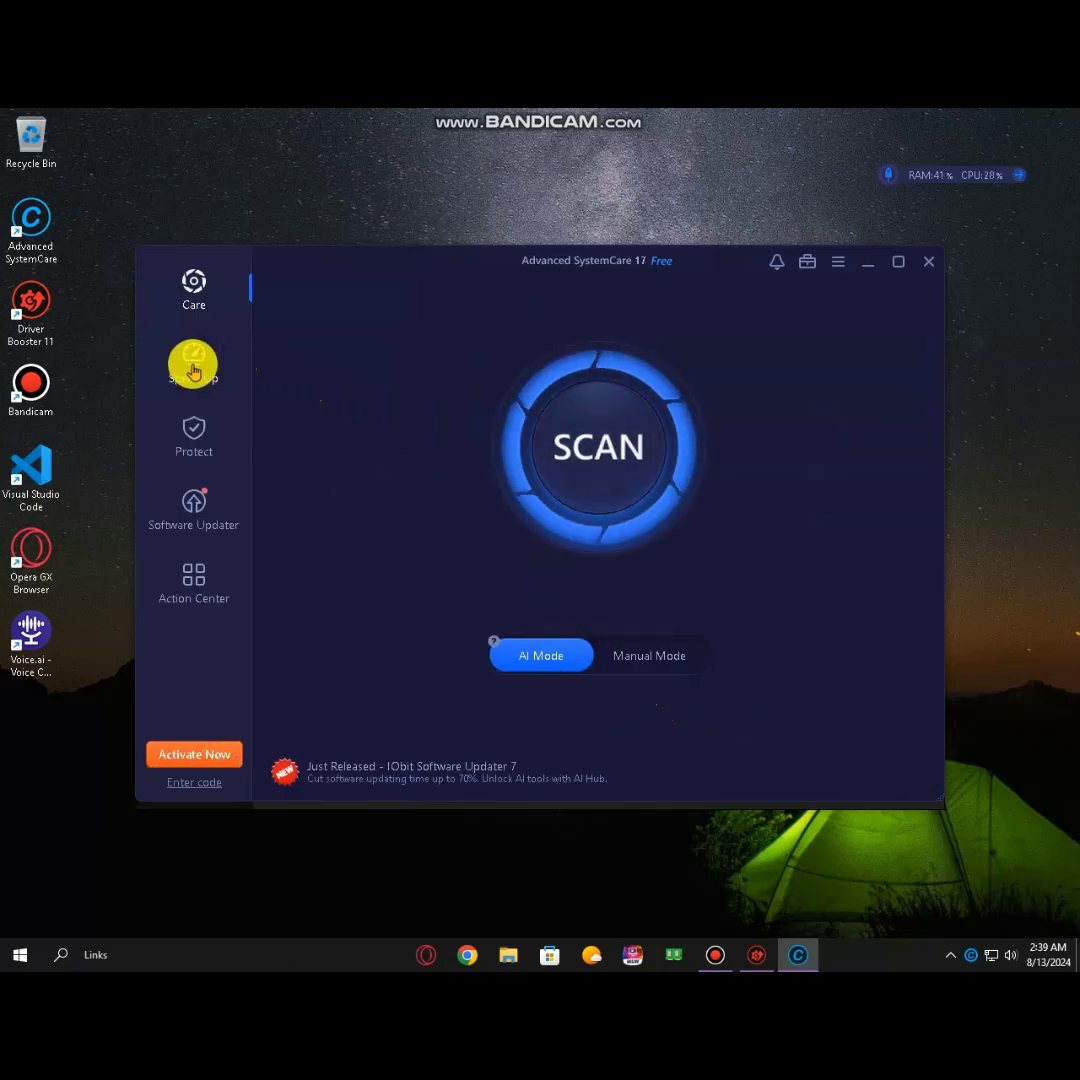
{"action": "left_click", "coordinate": [560, 458]}
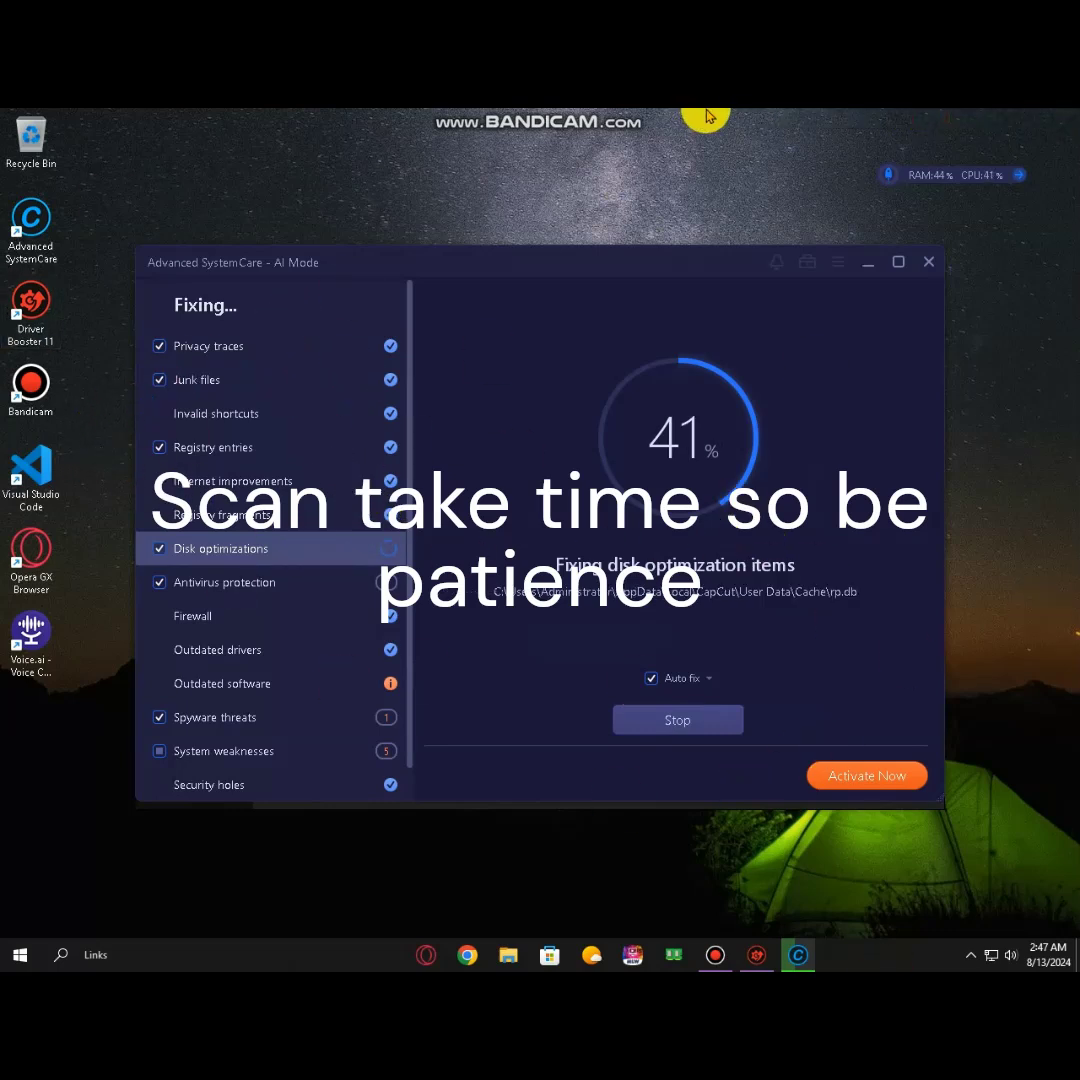
{"action": "right_click", "coordinate": [563, 117]}
{"action": "left_click", "coordinate": [605, 164]}
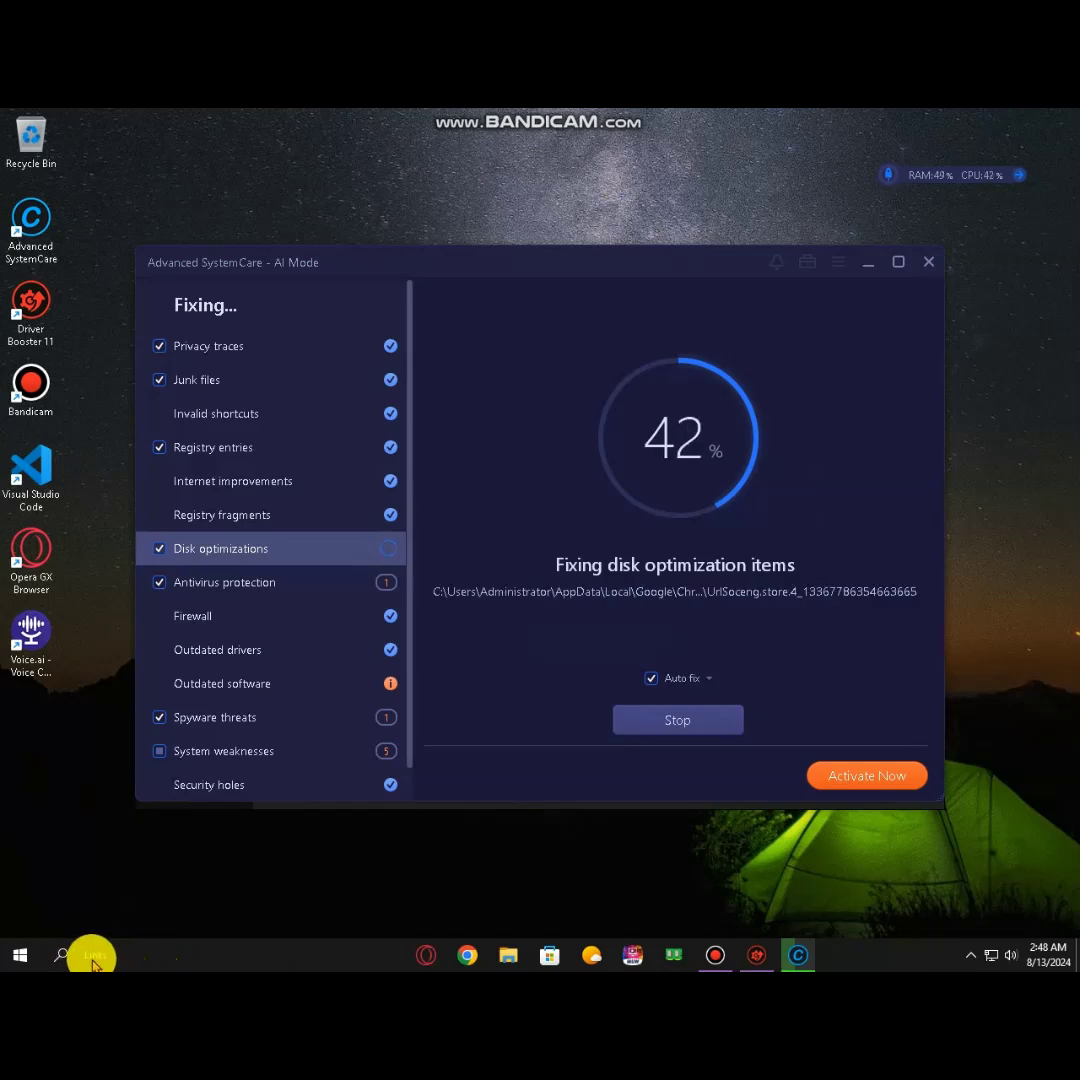
{"action": "left_click", "coordinate": [93, 962]}
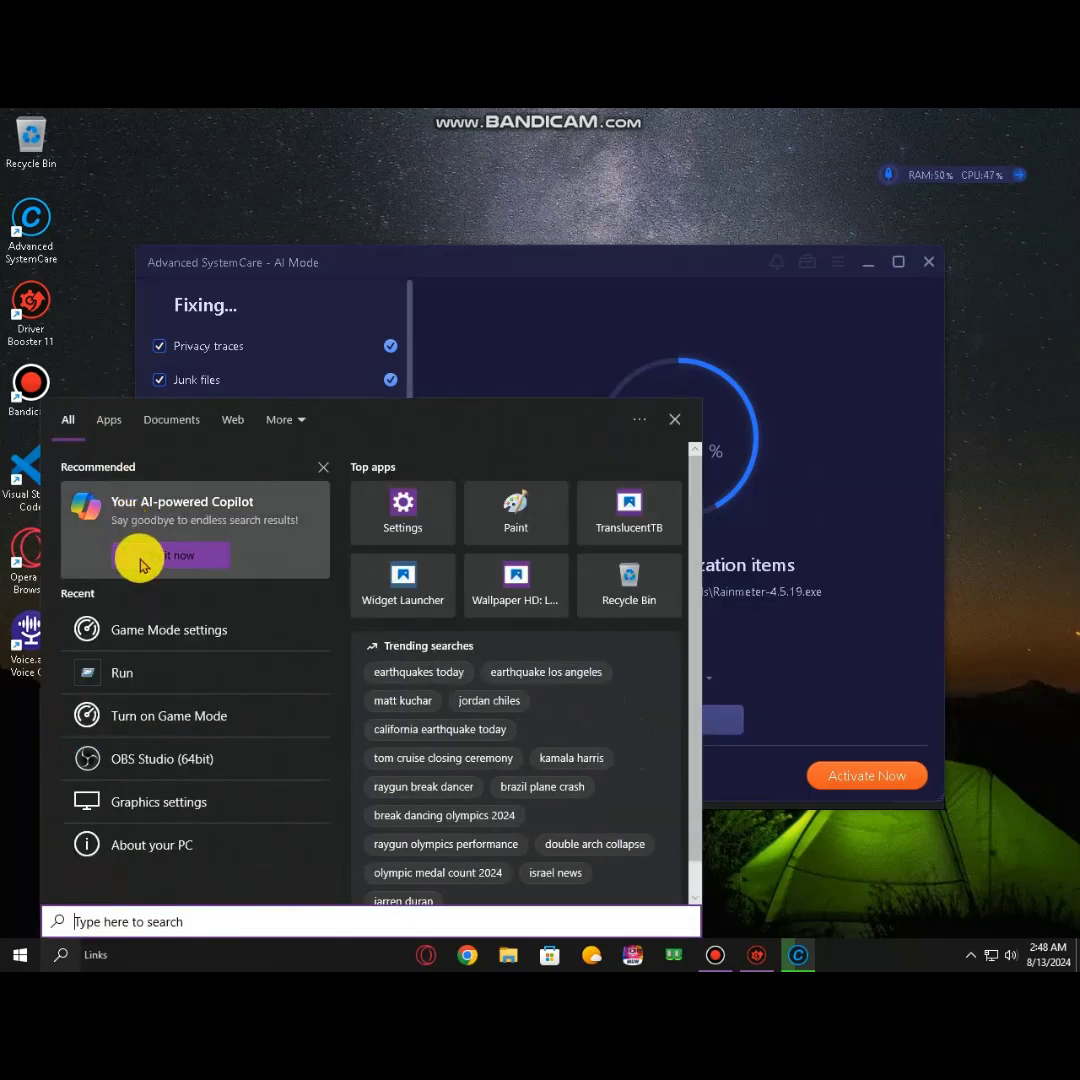
{"action": "left_click", "coordinate": [133, 171]}
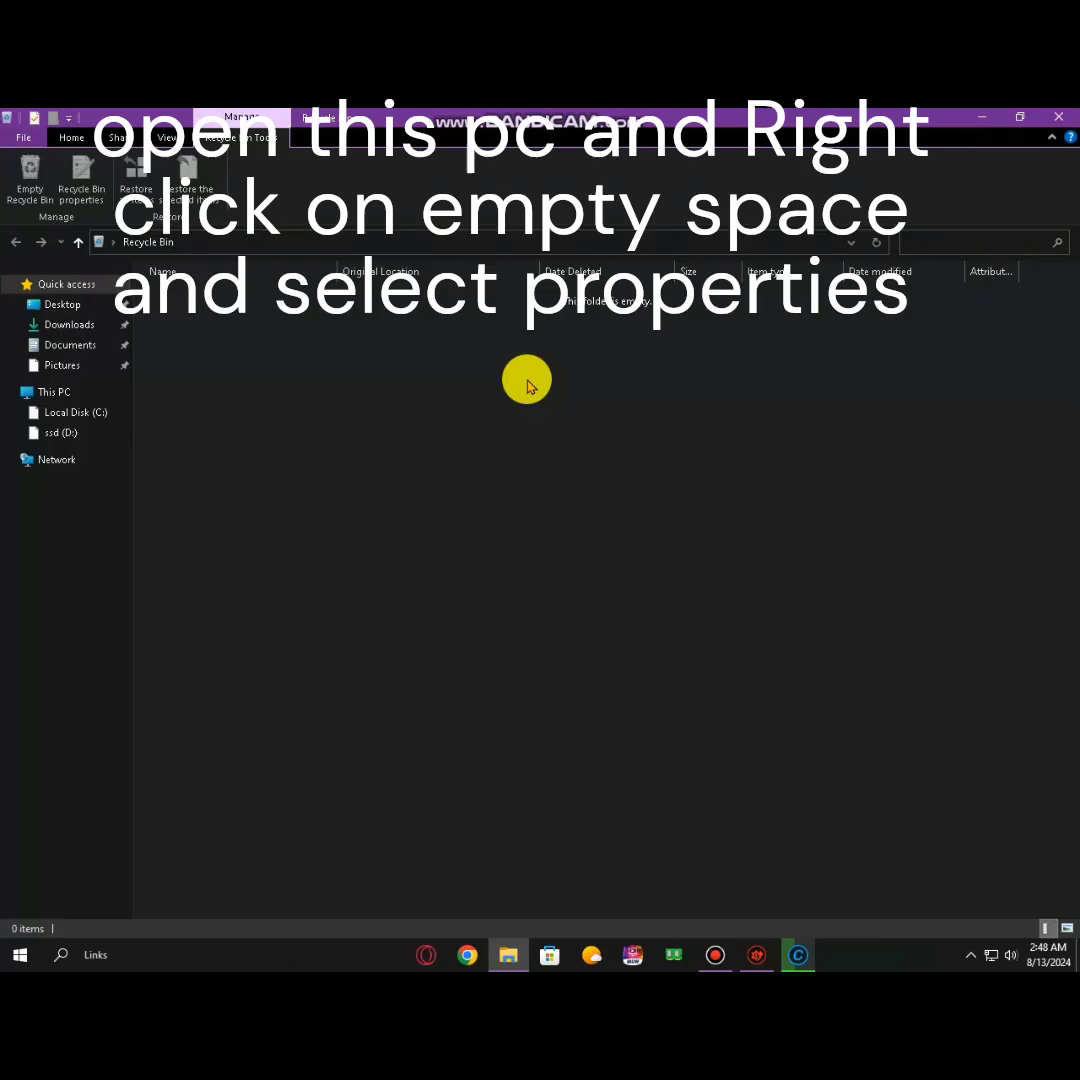
Step: Open the computer's system properties from This PC and bring up the Performance Options in the advanced system settings
{"action": "left_click", "coordinate": [26, 392]}
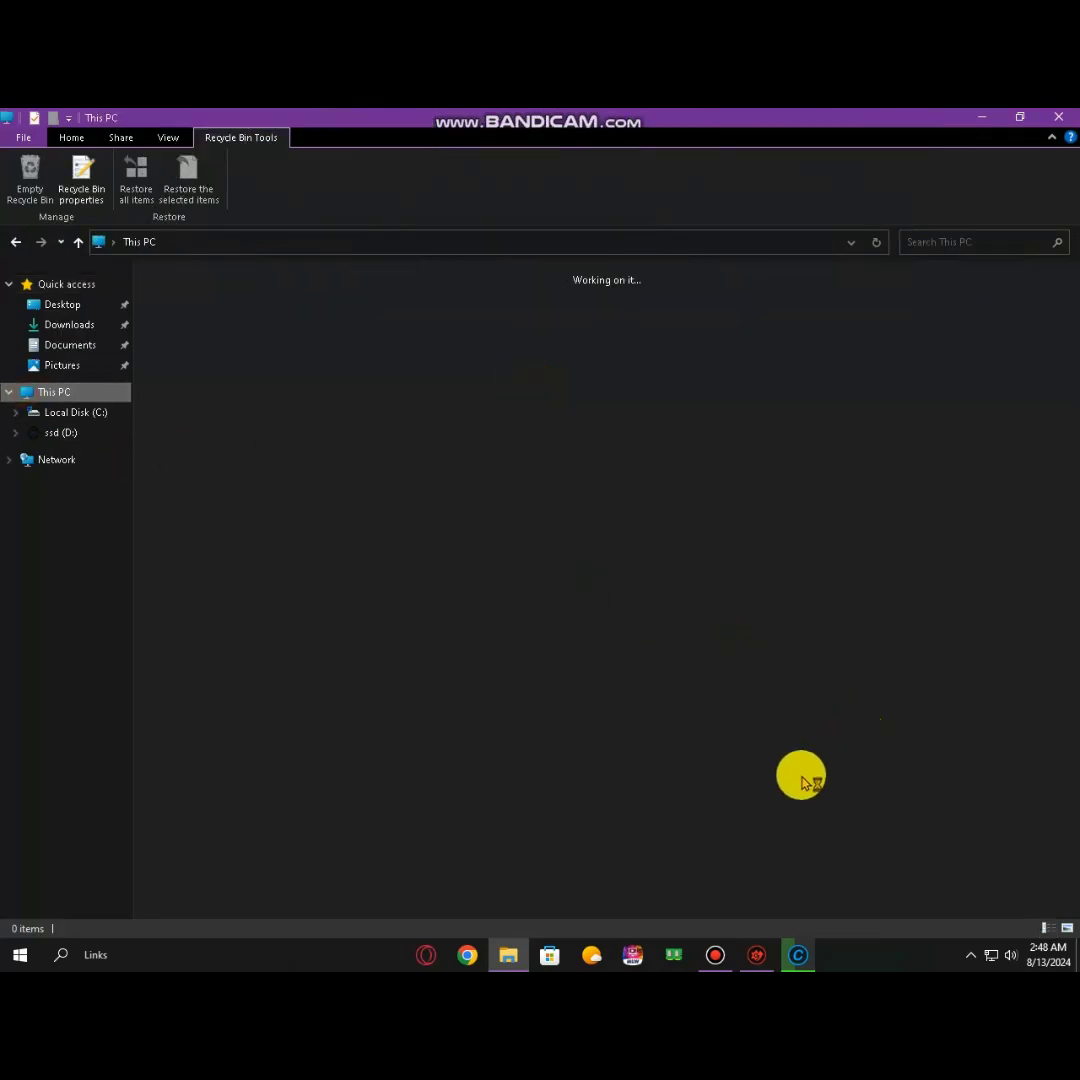
{"action": "right_click", "coordinate": [585, 640]}
{"action": "left_click", "coordinate": [650, 800]}
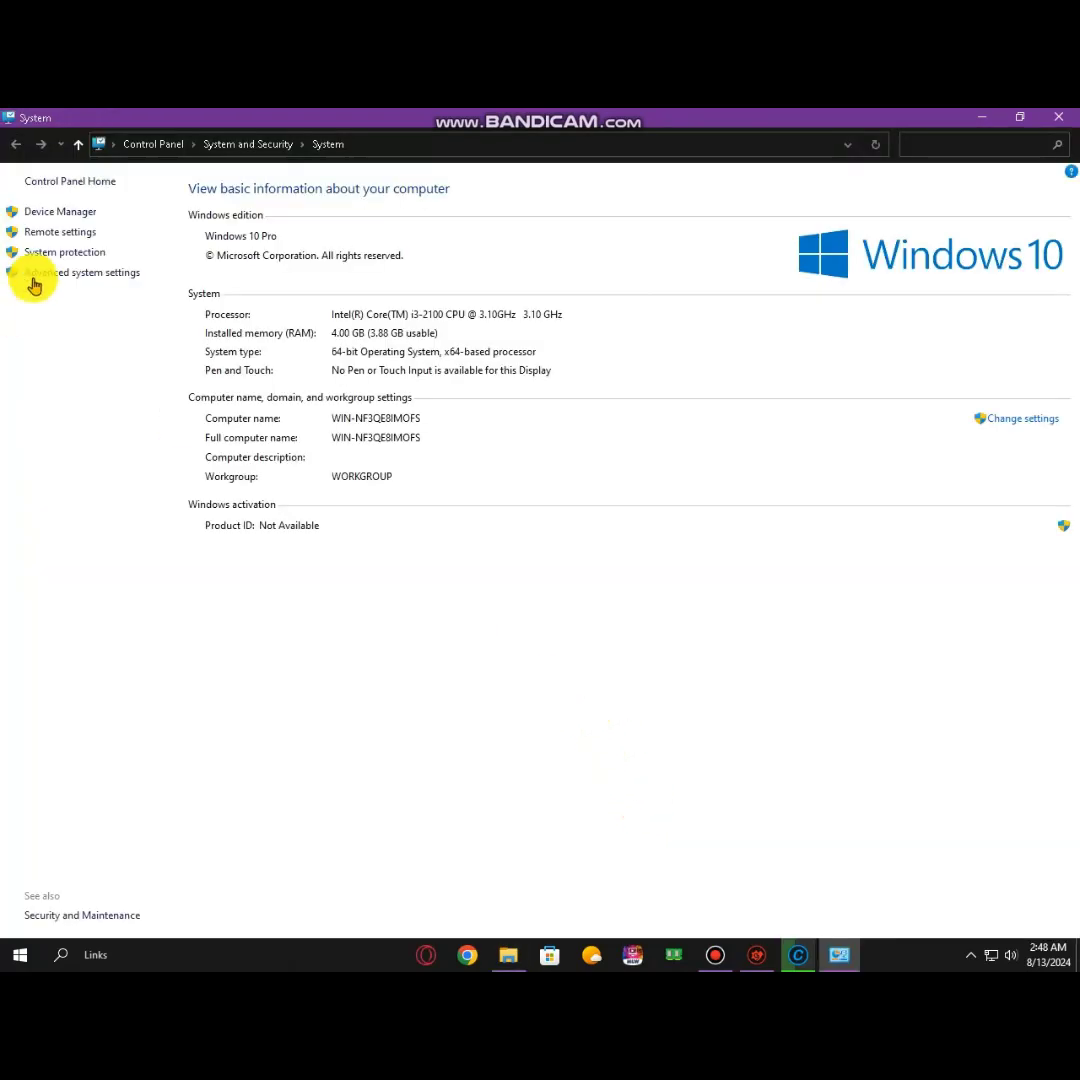
{"action": "left_click", "coordinate": [73, 276]}
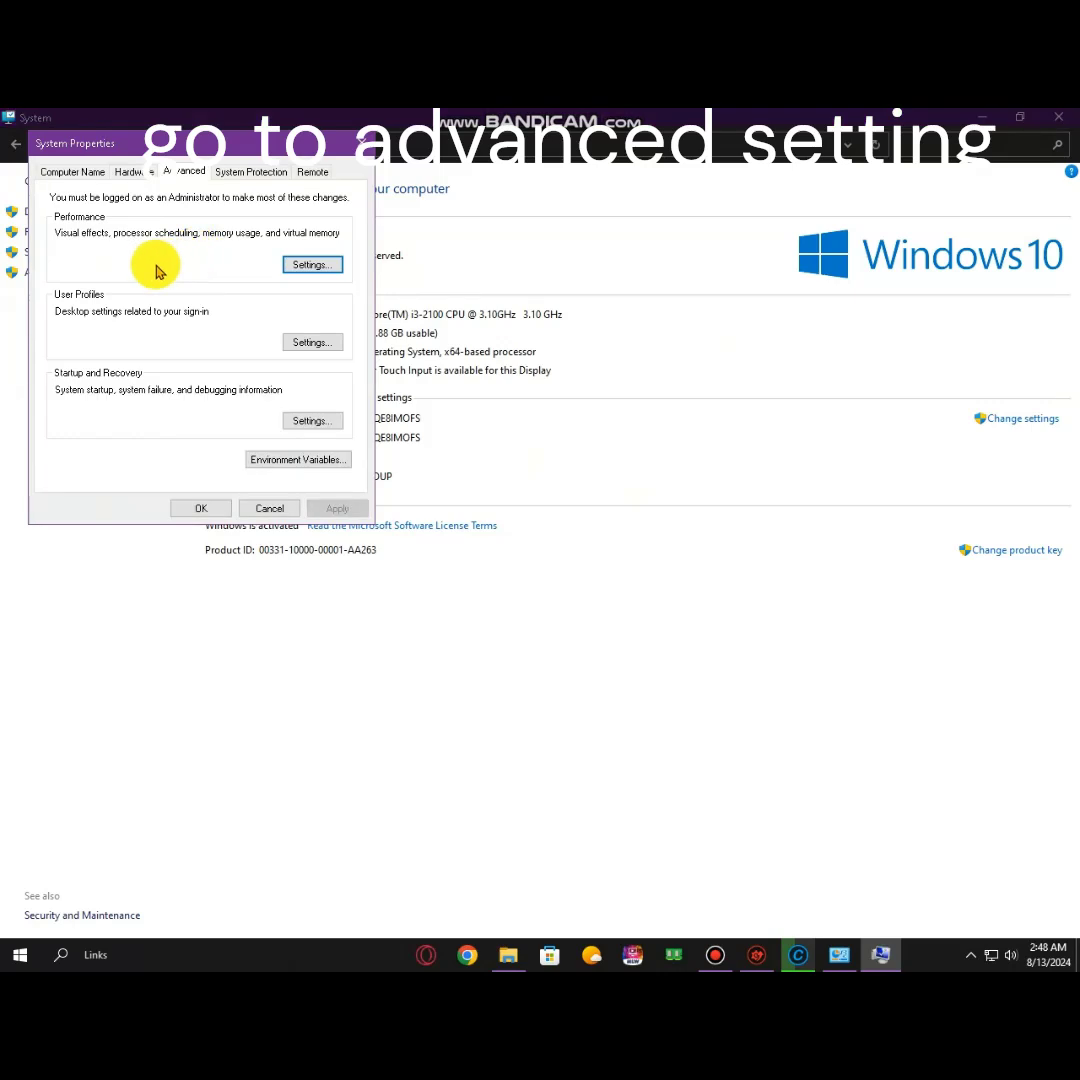
{"action": "left_click", "coordinate": [343, 265]}
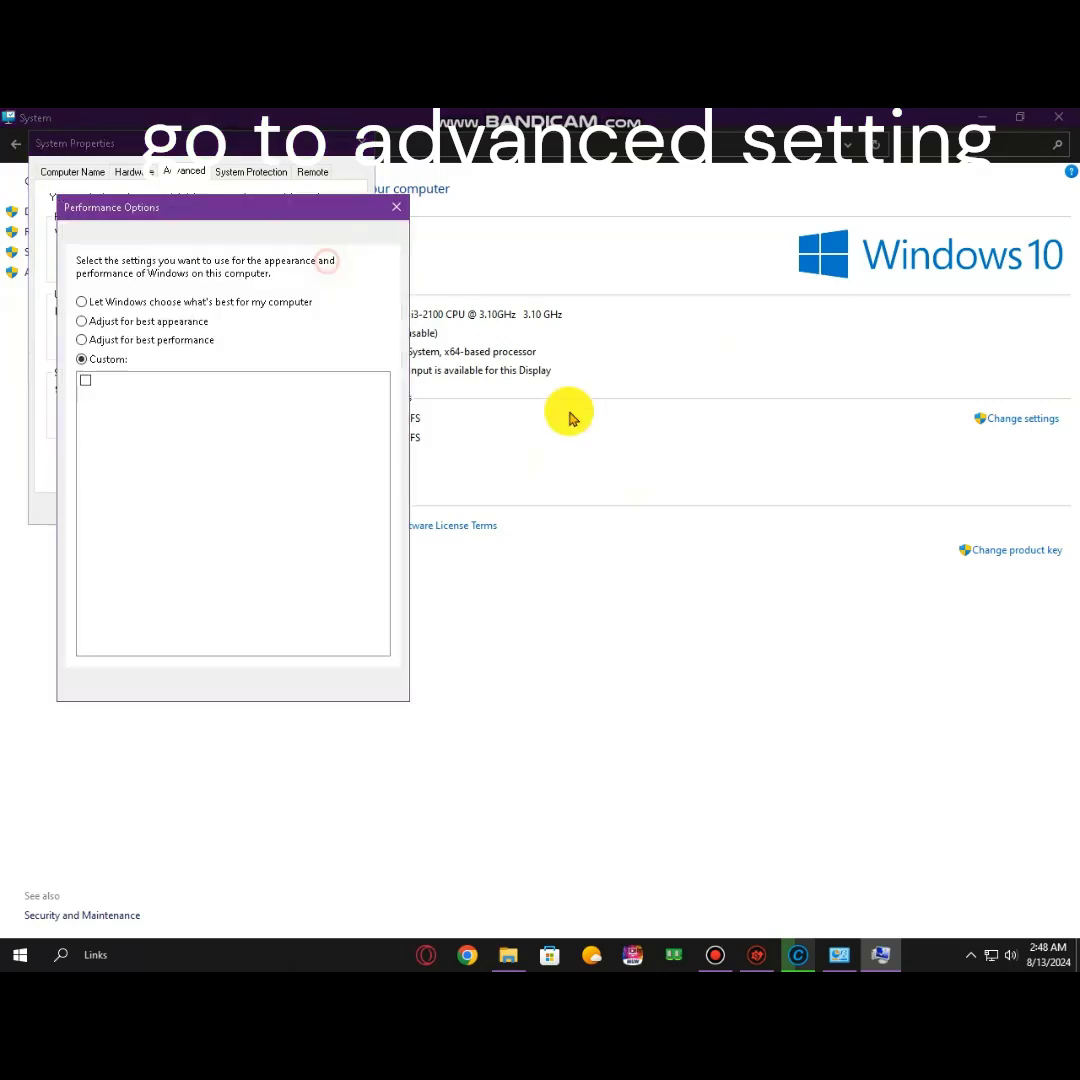
Step: Set the visual effects to Adjust for best appearance and apply the change
{"action": "left_click", "coordinate": [133, 321]}
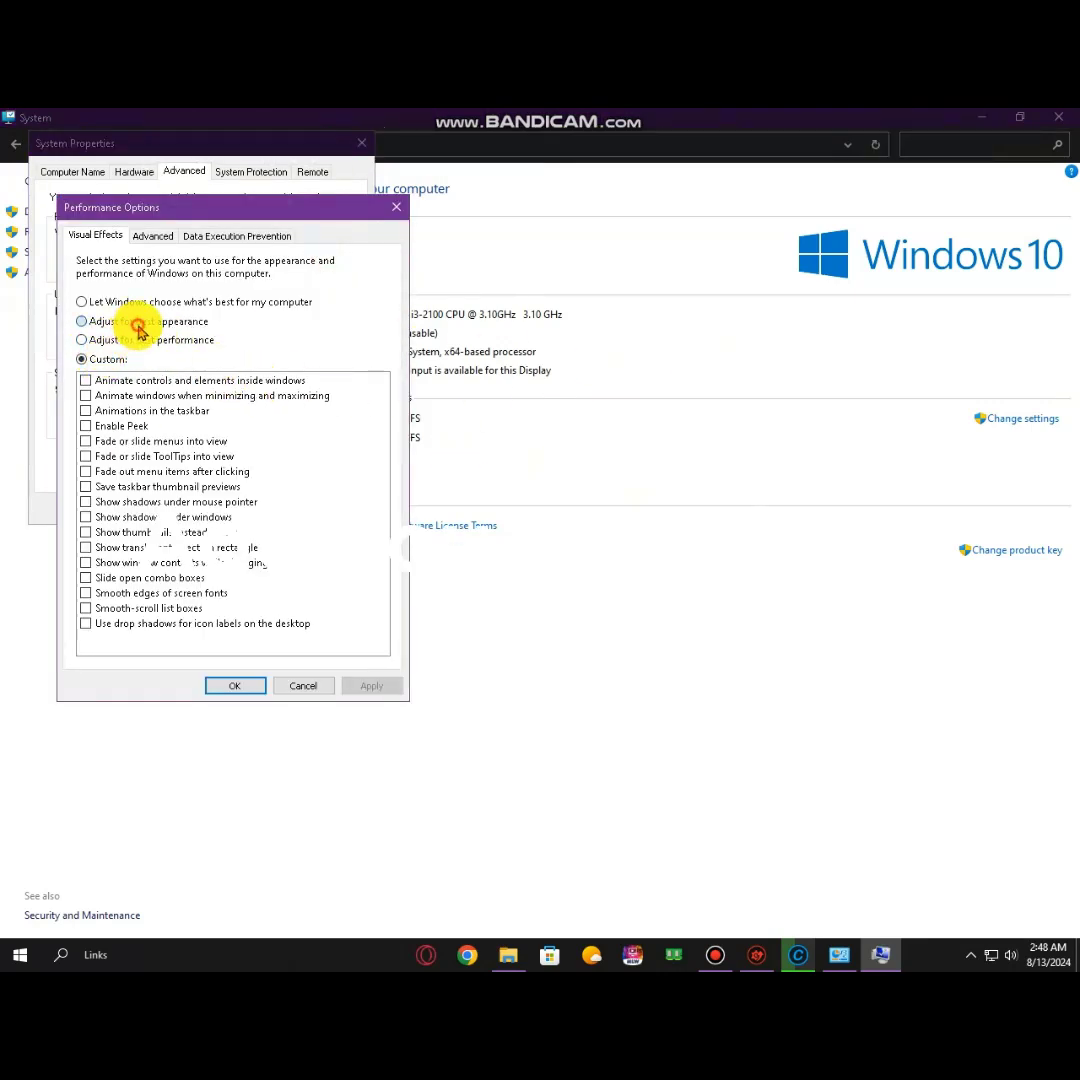
{"action": "left_click", "coordinate": [384, 689]}
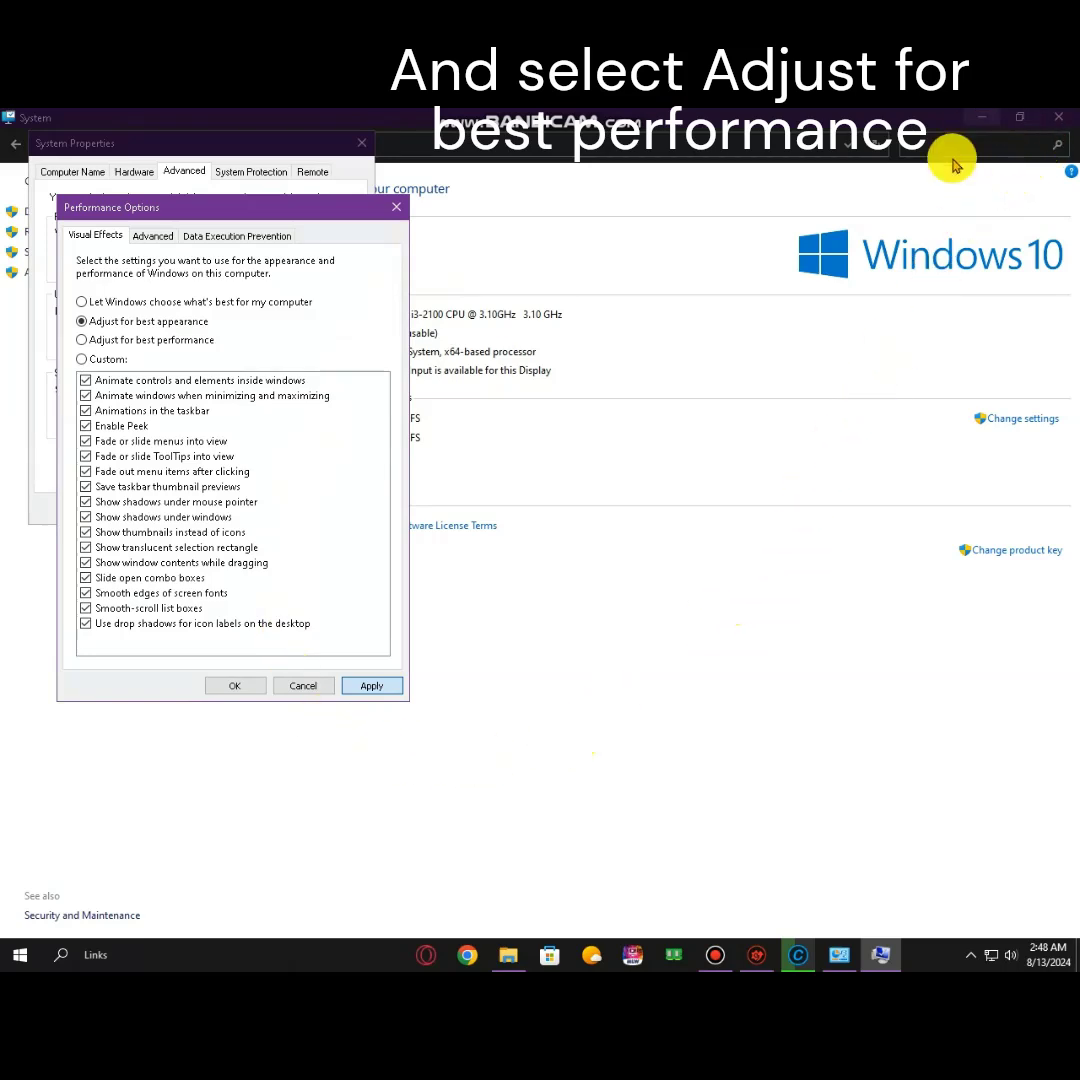
{"action": "left_click", "coordinate": [362, 685]}
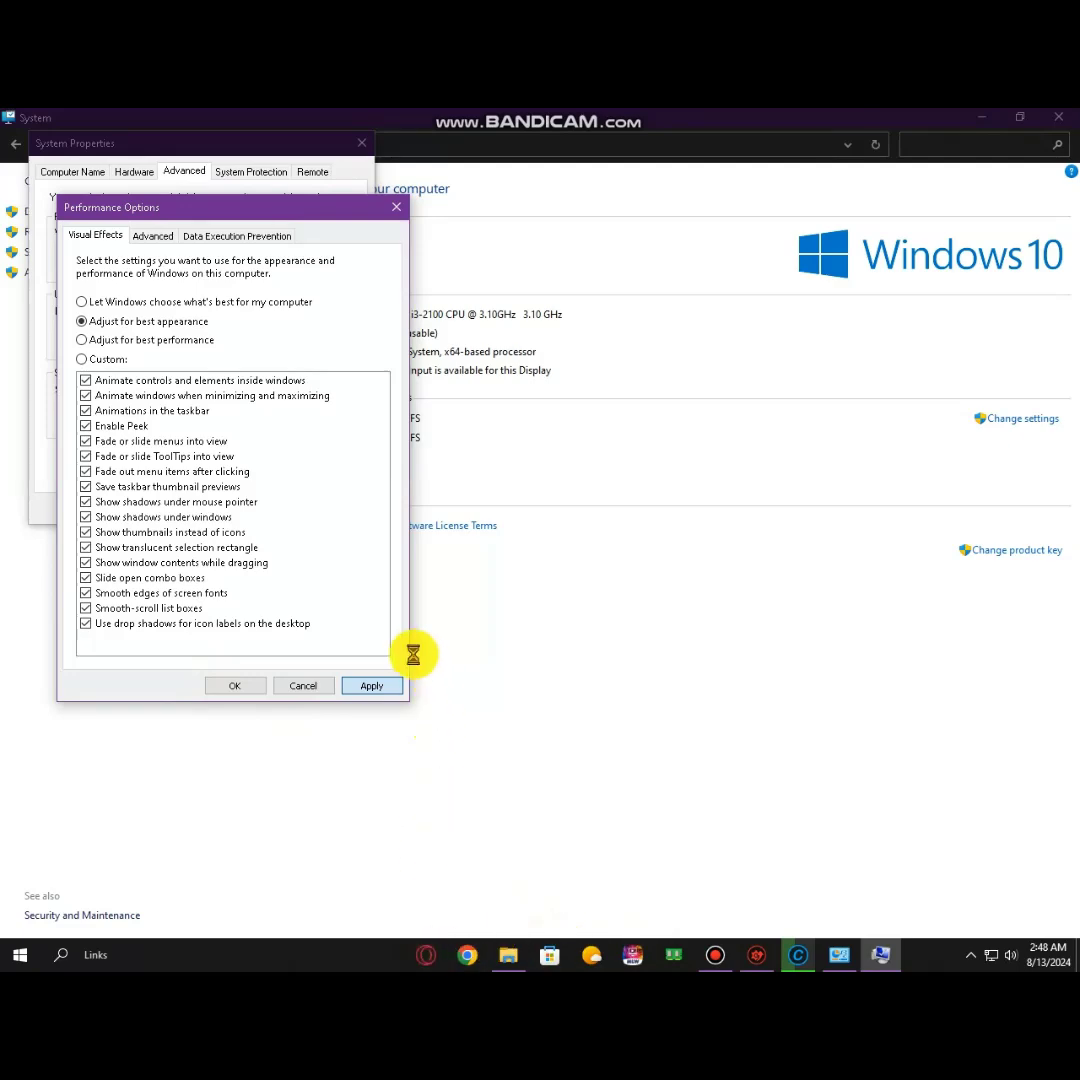
{"action": "left_click", "coordinate": [352, 684]}
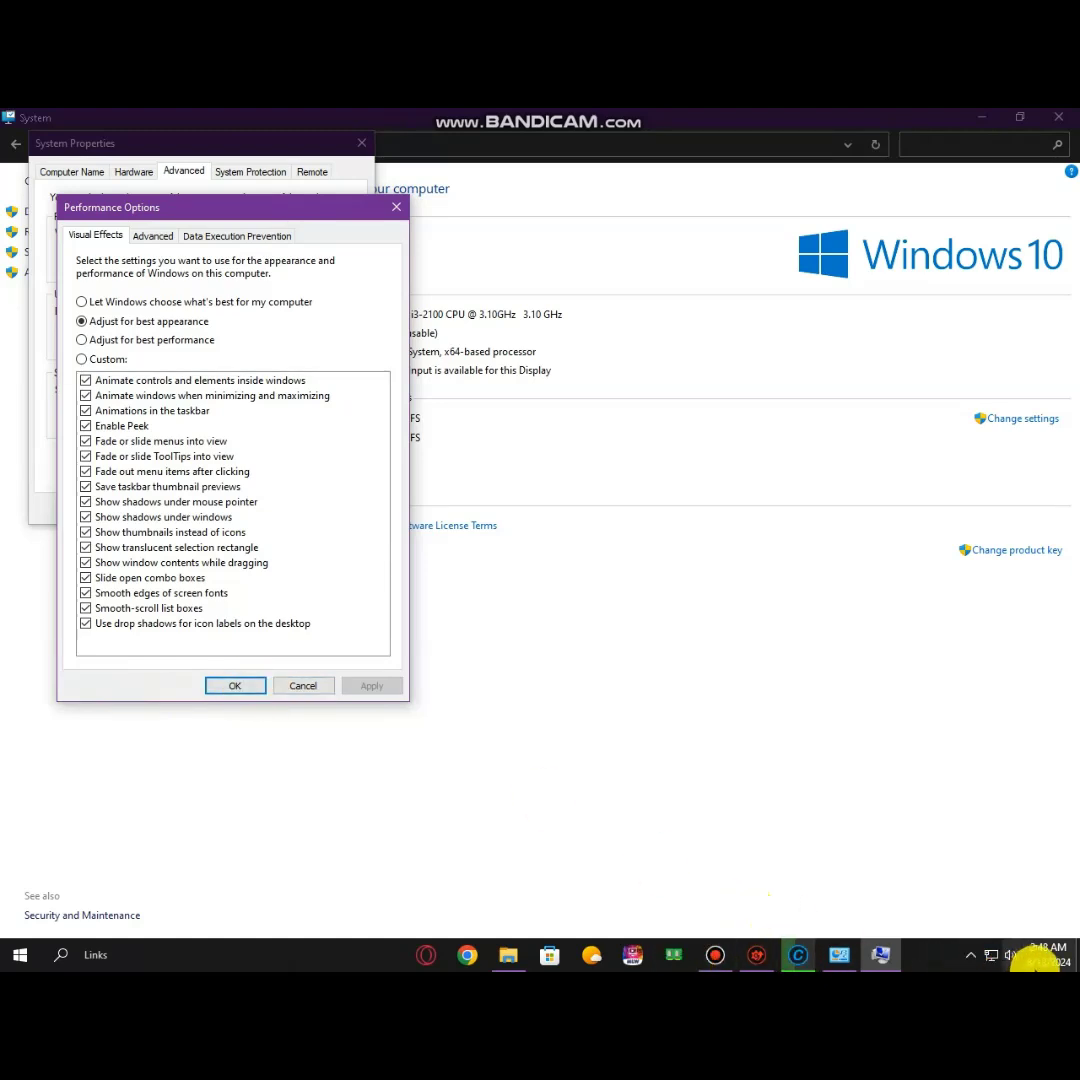
Step: Set the visual effects to Adjust for best performance and apply the change
{"action": "left_click", "coordinate": [141, 342]}
{"action": "left_click", "coordinate": [374, 687]}
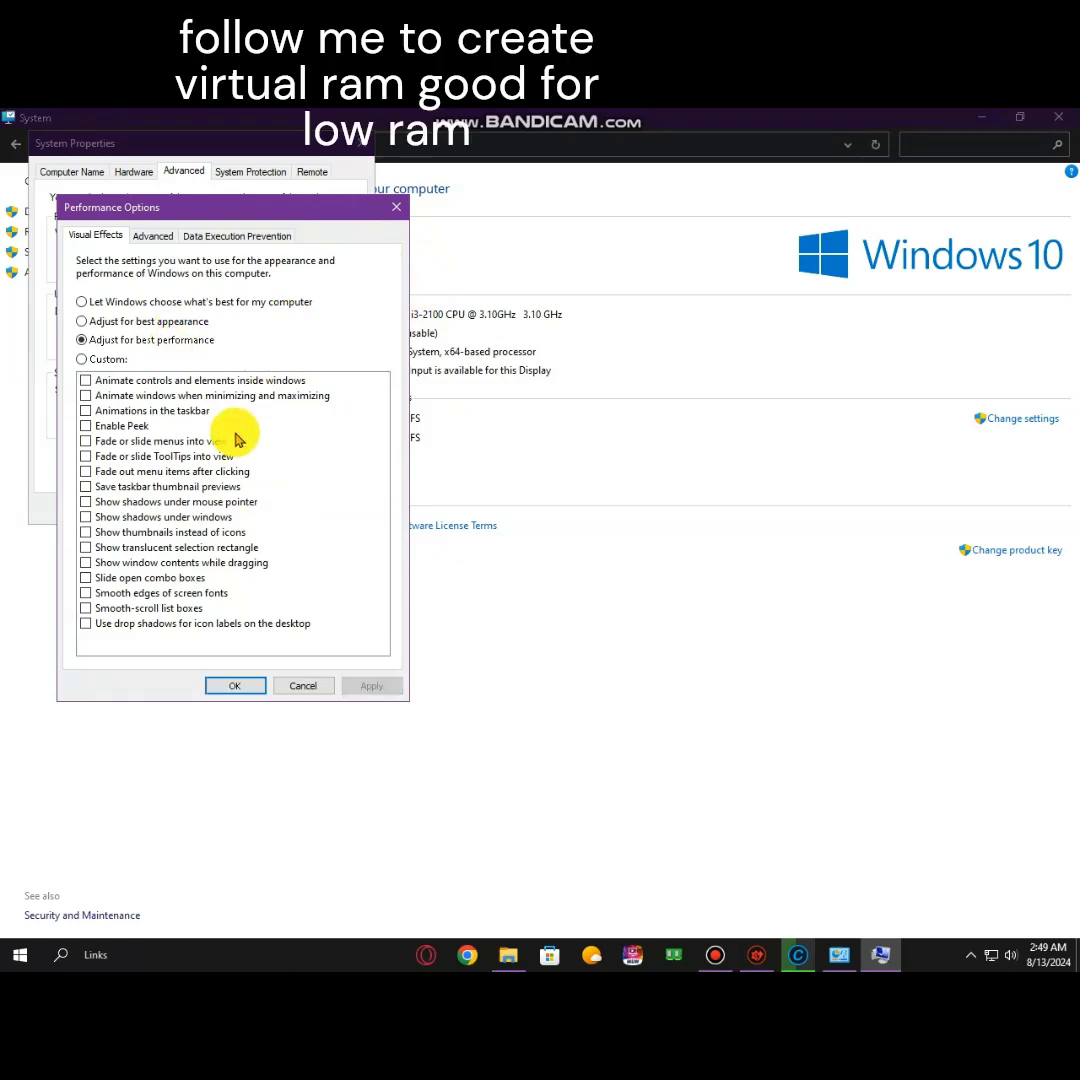
Step: Give drive C: a custom virtual memory paging file with initial and maximum sizes of 4000 MB and confirm
{"action": "left_click", "coordinate": [152, 238]}
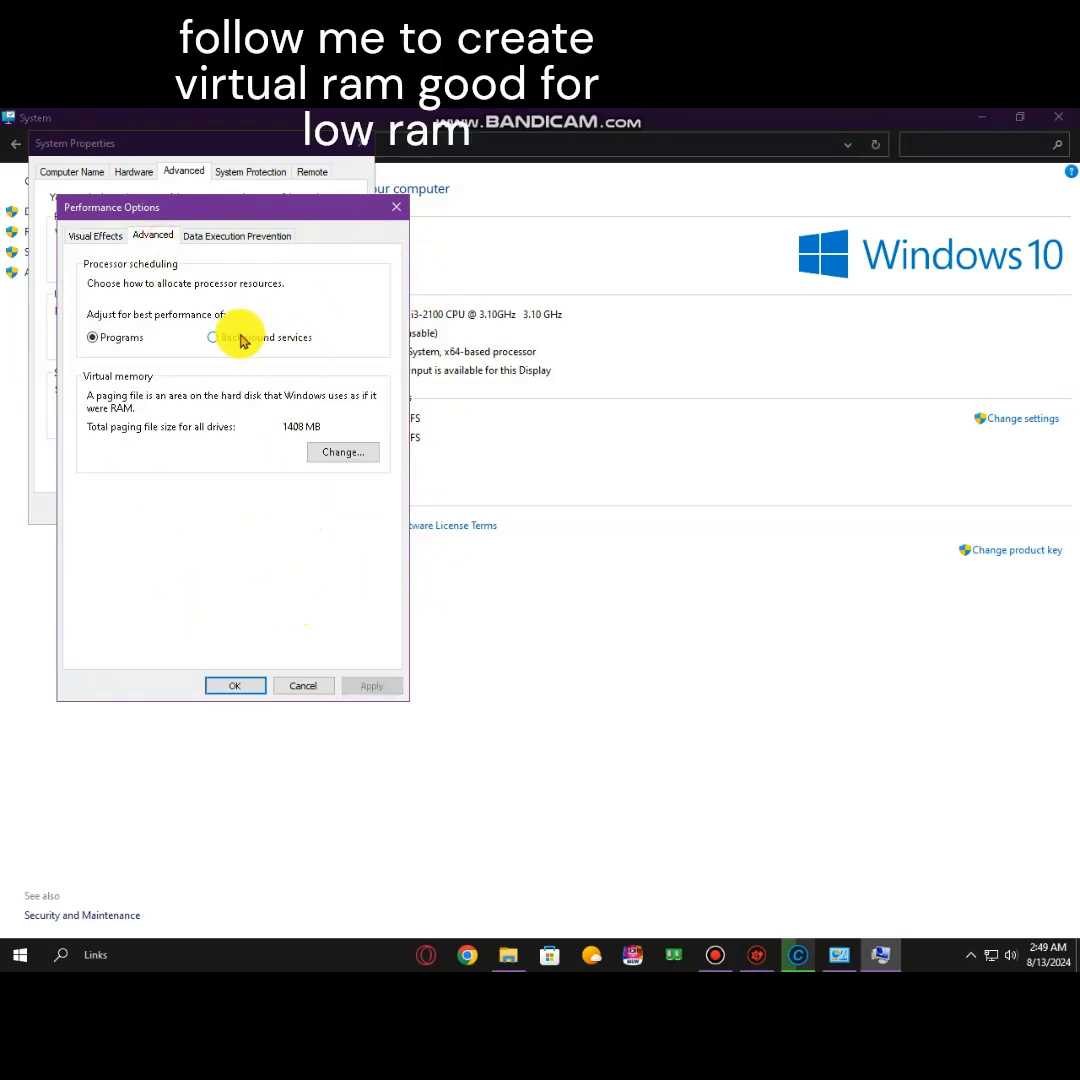
{"action": "left_click", "coordinate": [350, 450]}
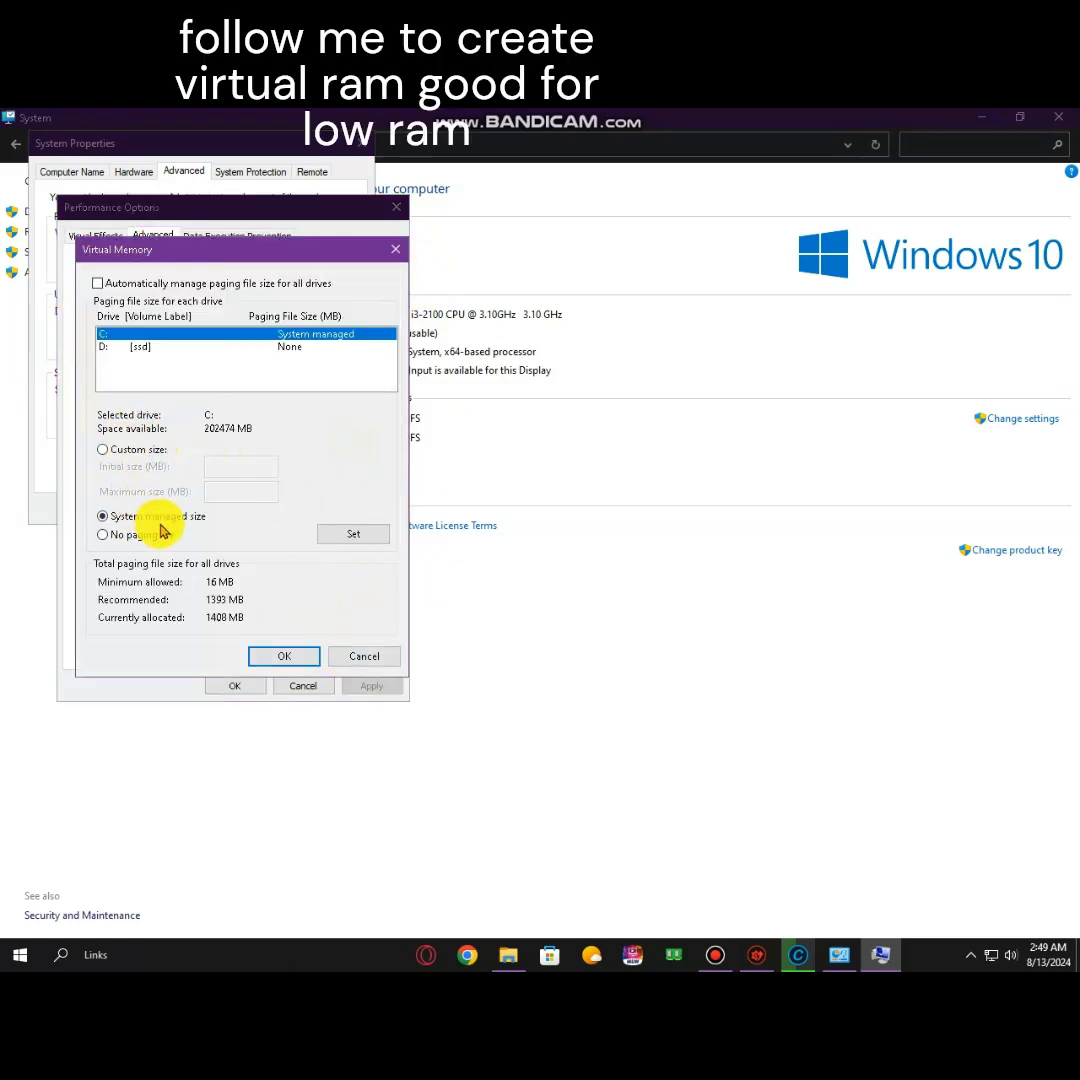
{"action": "left_click", "coordinate": [103, 450]}
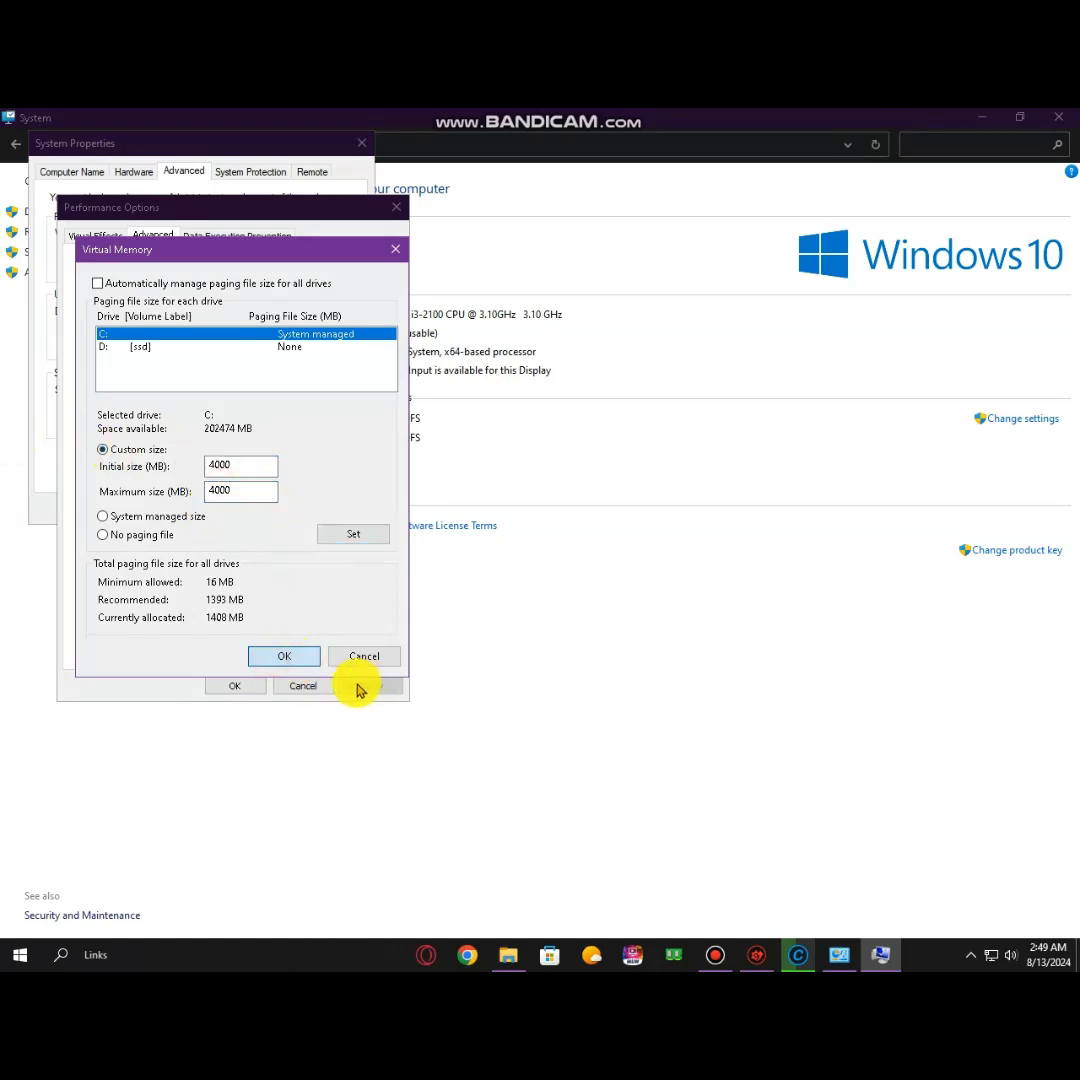
{"action": "left_click", "coordinate": [280, 652]}
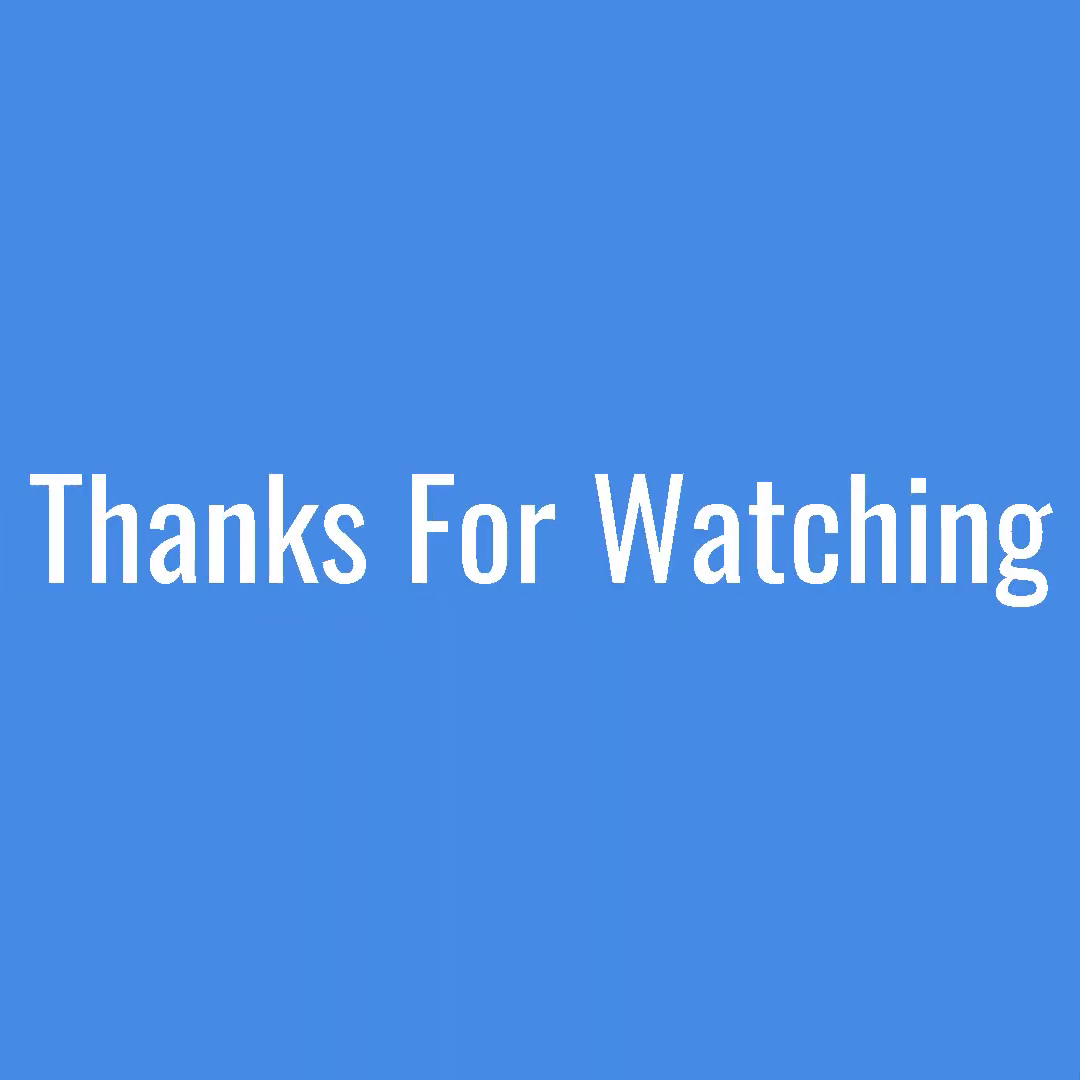